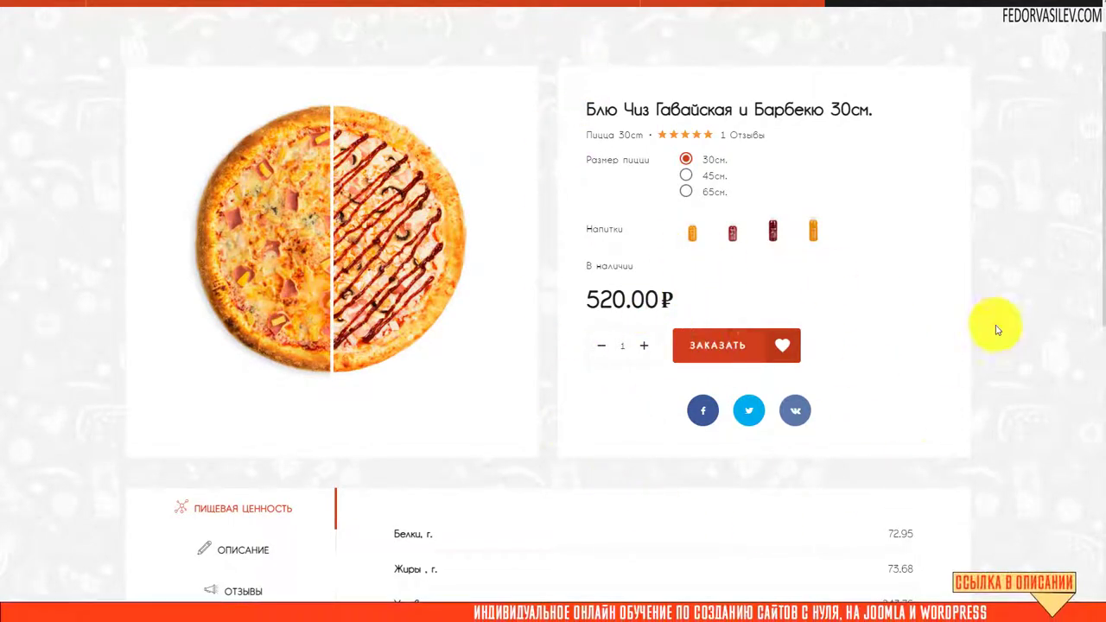
Step: Examine the finished pizza product page and its Пищевая ценность section
{"action": "scroll", "coordinate": [639, 212], "scroll_direction": "down", "scroll_amount": 2}
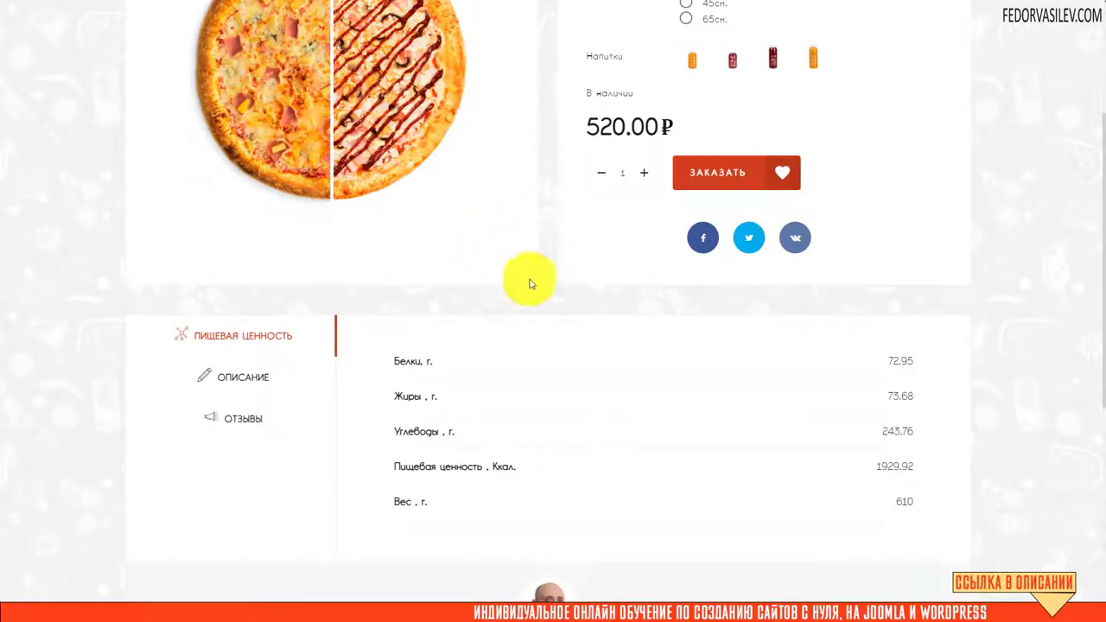
{"action": "scroll", "coordinate": [142, 230], "scroll_direction": "up", "scroll_amount": 1}
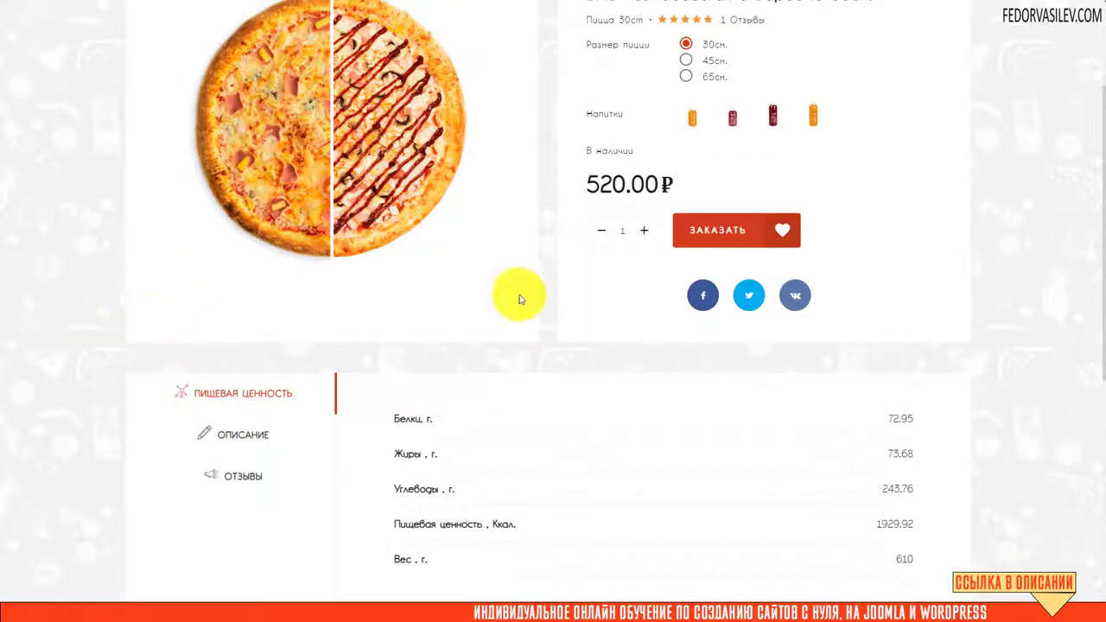
{"action": "scroll", "coordinate": [469, 303], "scroll_direction": "down", "scroll_amount": 3}
{"action": "scroll", "coordinate": [496, 371], "scroll_direction": "up", "scroll_amount": 2}
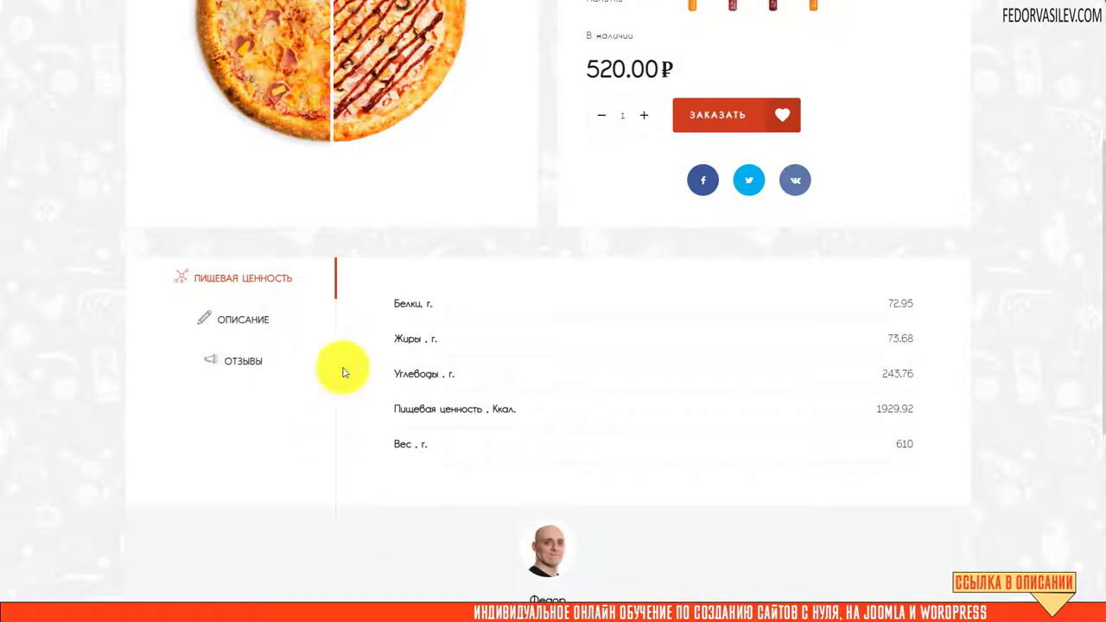
Step: Compare the product's nutrition fields in the page editor, such as Белки, Жиры and Углеводы, with the product page
{"action": "left_click", "coordinate": [781, 1]}
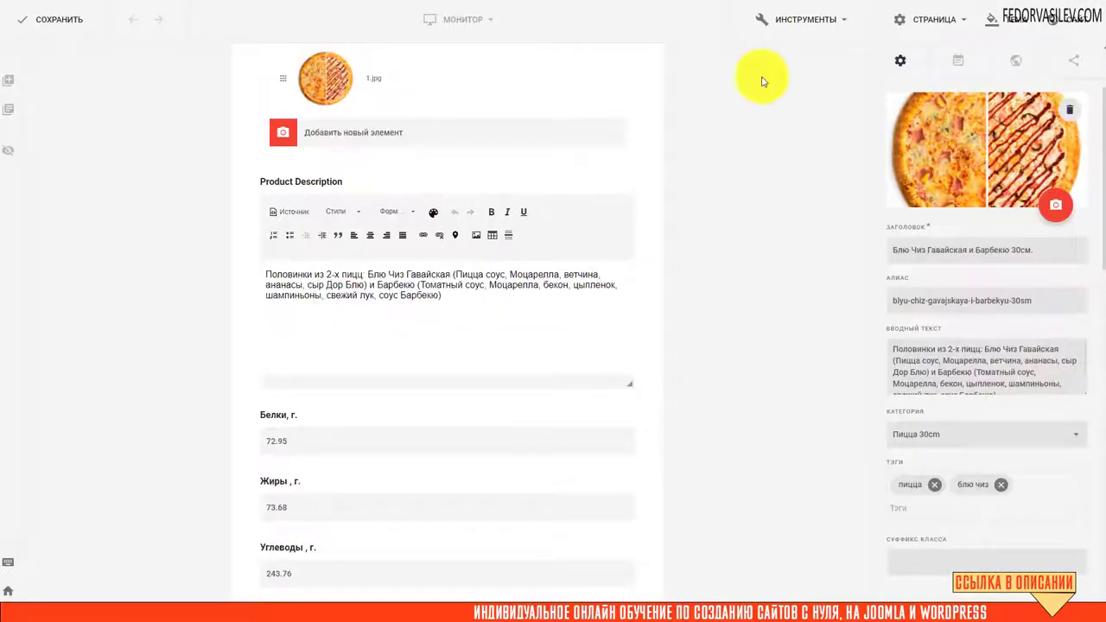
{"action": "scroll", "coordinate": [481, 291], "scroll_direction": "down", "scroll_amount": 2}
{"action": "scroll", "coordinate": [543, 375], "scroll_direction": "up", "scroll_amount": 3}
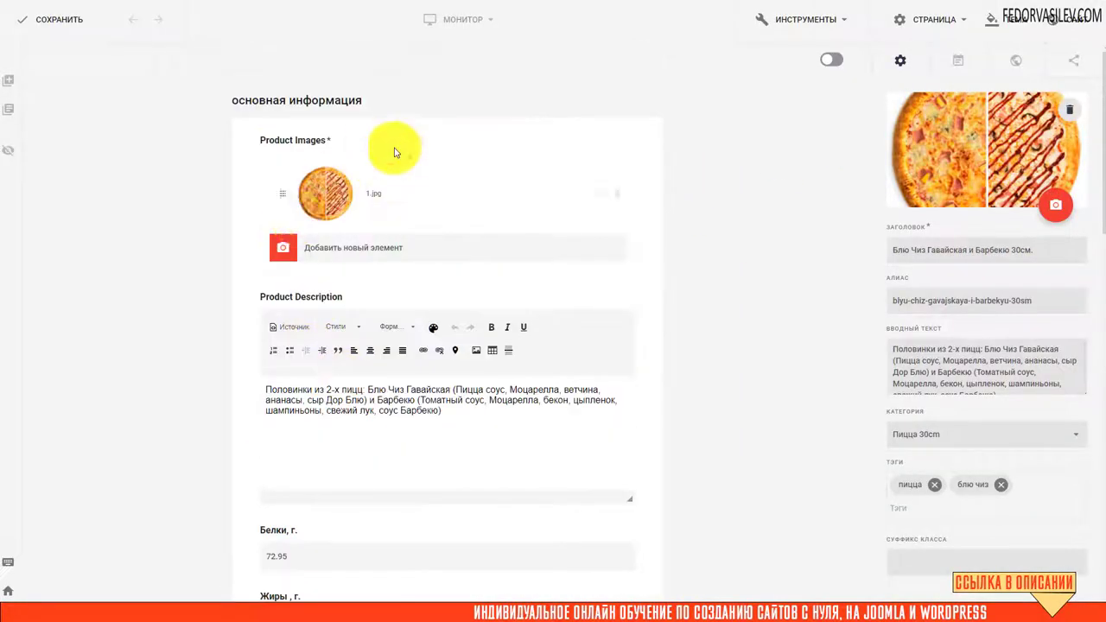
{"action": "scroll", "coordinate": [469, 323], "scroll_direction": "down", "scroll_amount": 5}
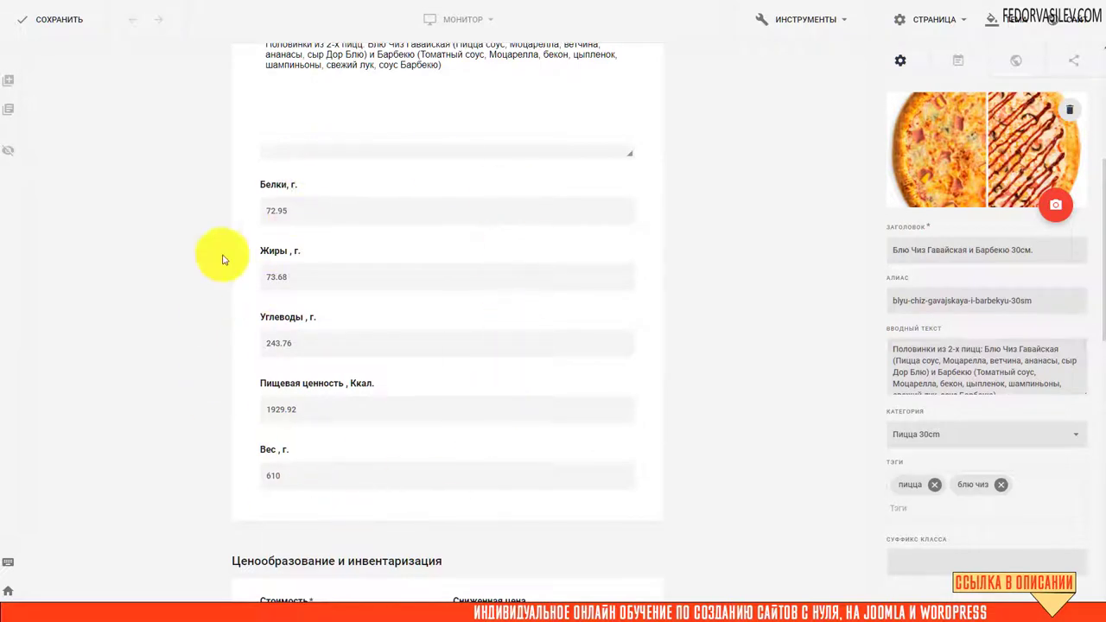
{"action": "double_click", "coordinate": [329, 210]}
{"action": "double_click", "coordinate": [298, 274]}
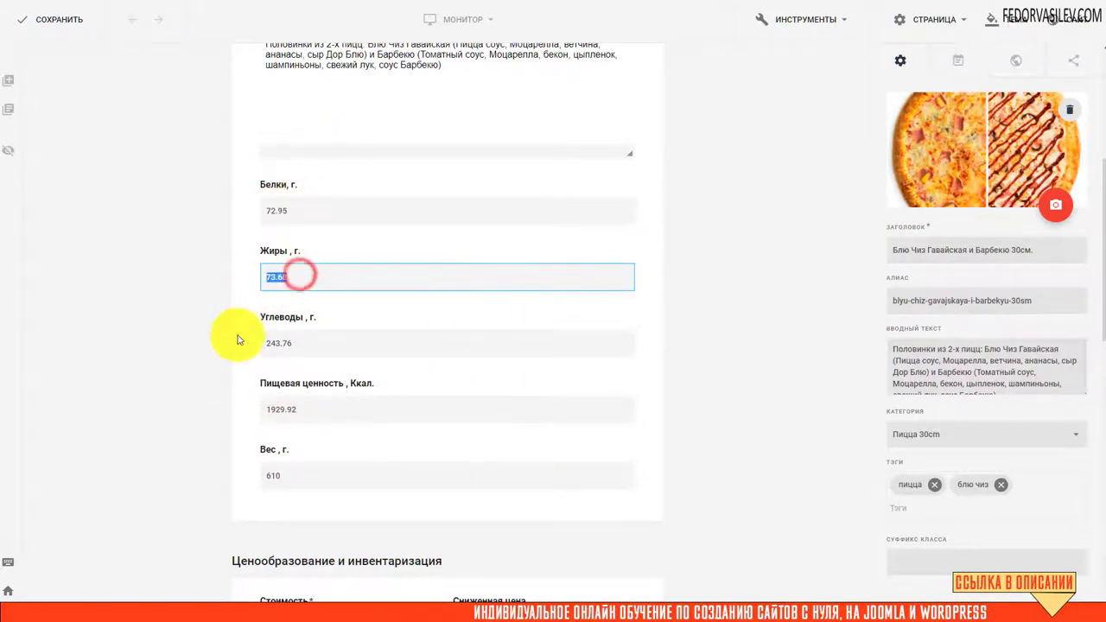
{"action": "double_click", "coordinate": [292, 210]}
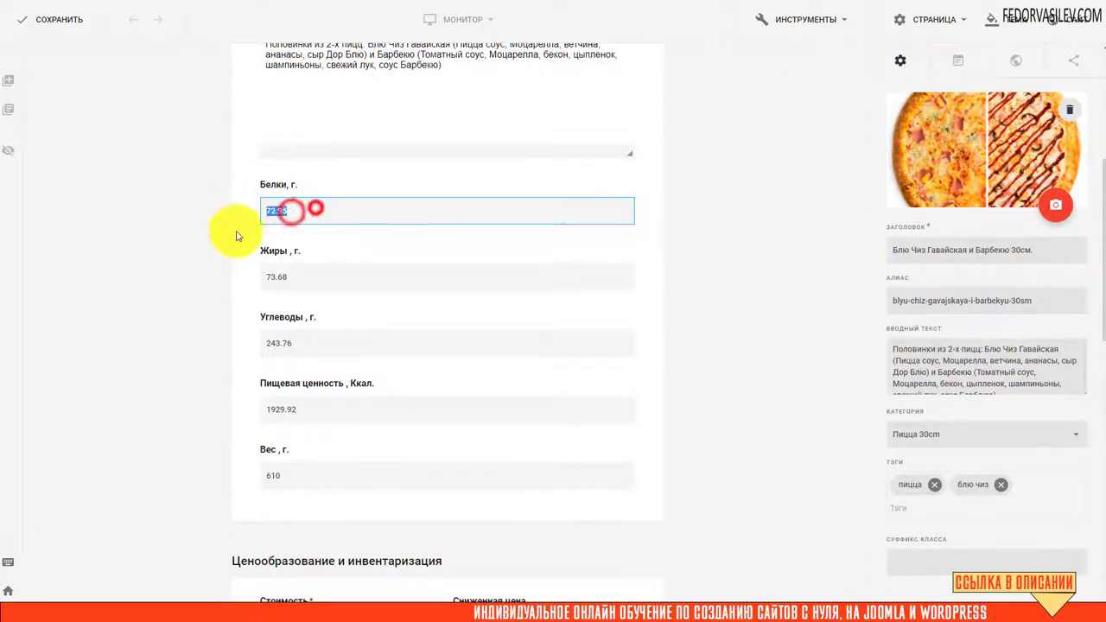
{"action": "double_click", "coordinate": [309, 275]}
{"action": "double_click", "coordinate": [306, 346]}
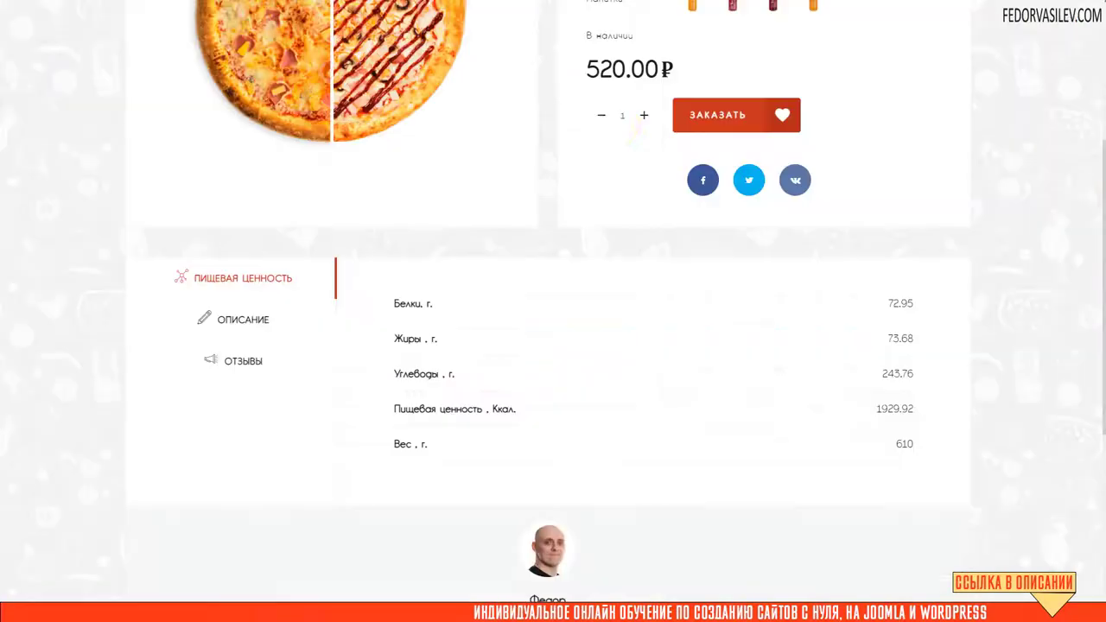
{"action": "scroll", "coordinate": [409, 302], "scroll_direction": "down", "scroll_amount": 2}
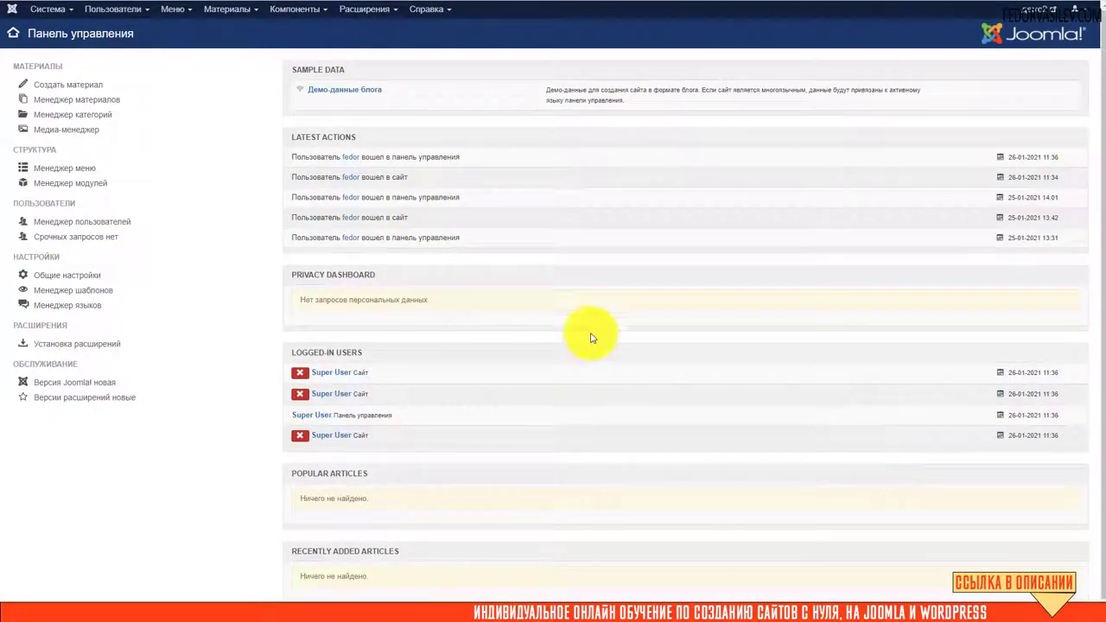
Step: In the Joomla administration, open the Gridbox component's Пицца application and show its settings options
{"action": "left_click", "coordinate": [242, 16]}
{"action": "left_click", "coordinate": [291, 10]}
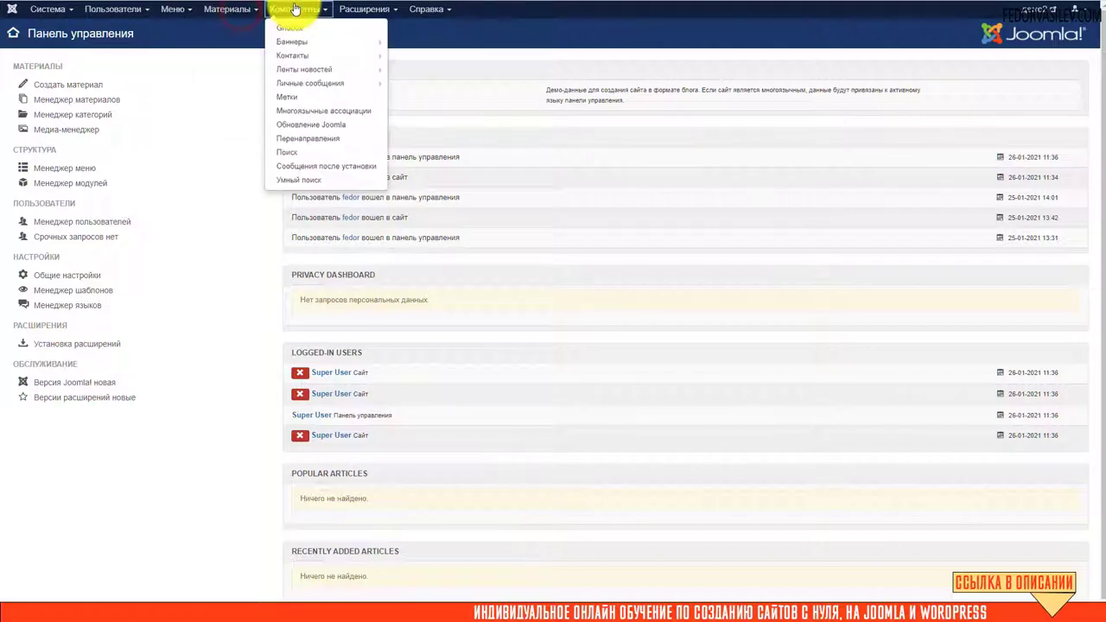
{"action": "left_click", "coordinate": [298, 26]}
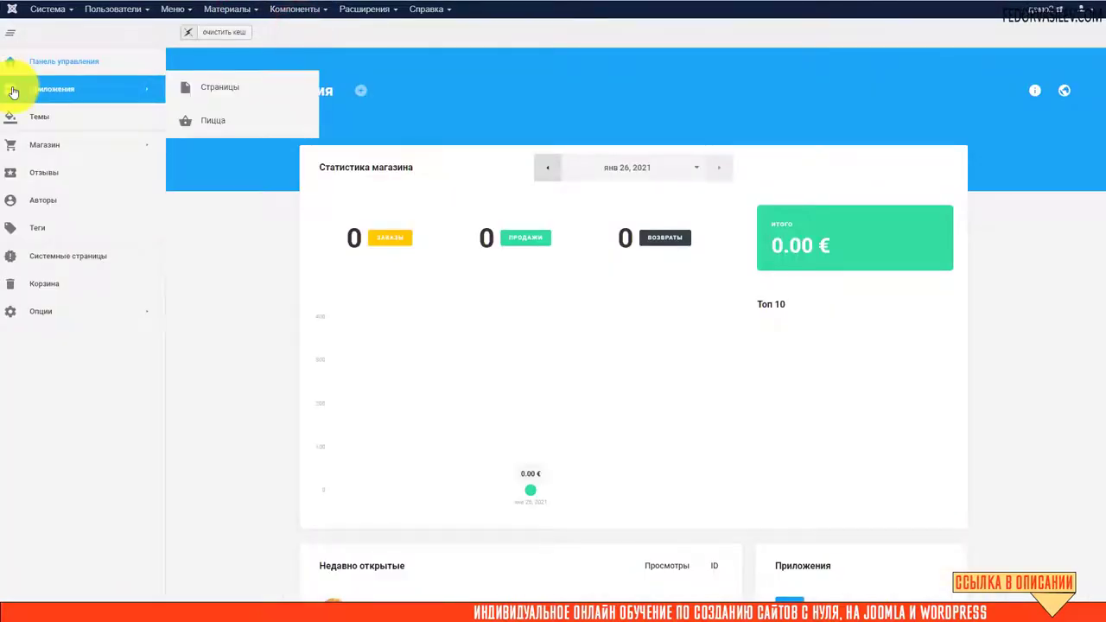
{"action": "mouse_move", "coordinate": [67, 95]}
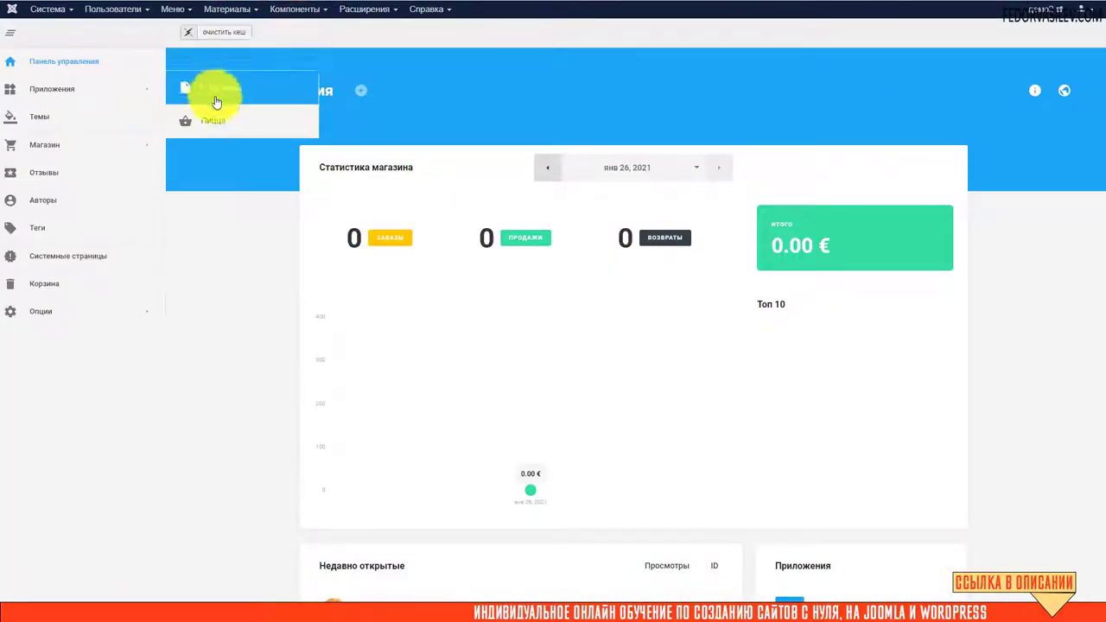
{"action": "left_click", "coordinate": [217, 184]}
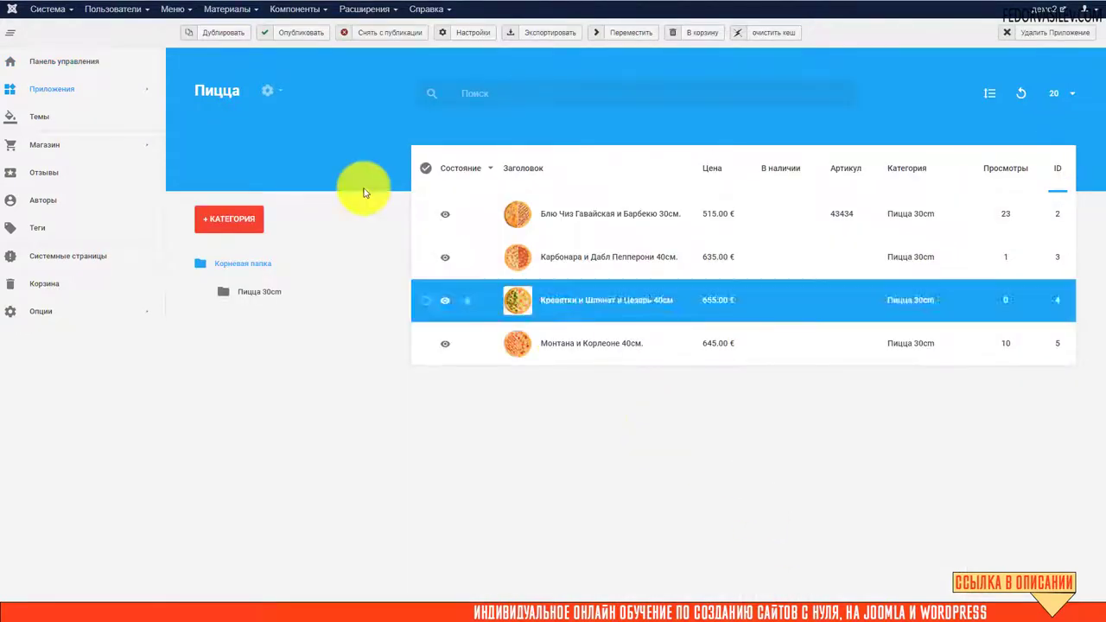
{"action": "left_click", "coordinate": [265, 97]}
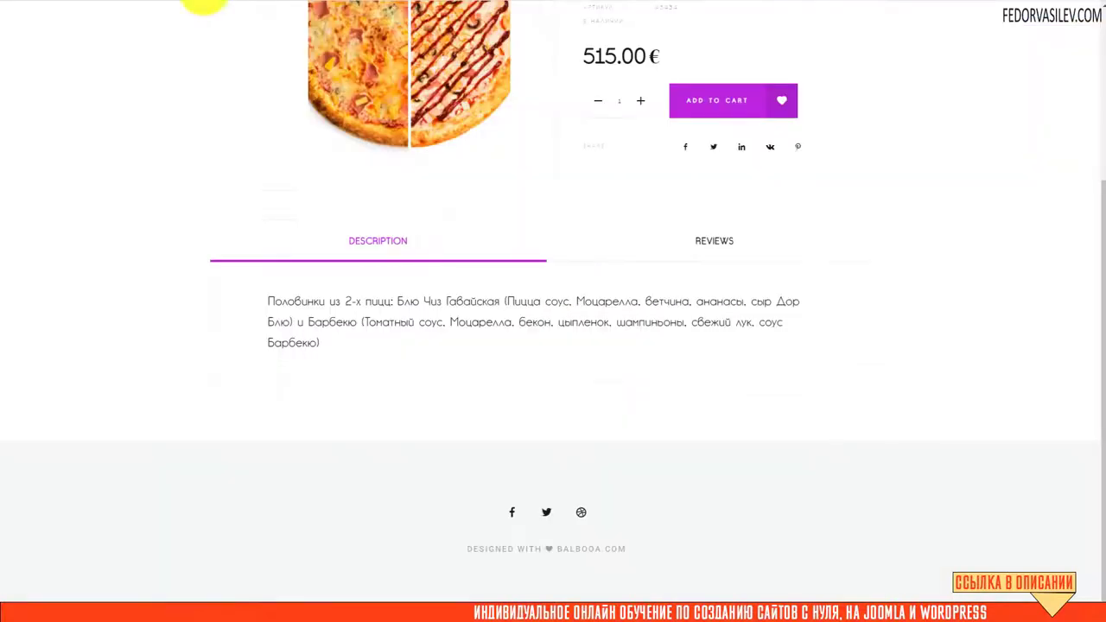
Step: Review the demo site's Блю Чиз Гавайская и Барбекю 30см. product page and the Пицца 30cm category page
{"action": "scroll", "coordinate": [254, 328], "scroll_direction": "up", "scroll_amount": 5}
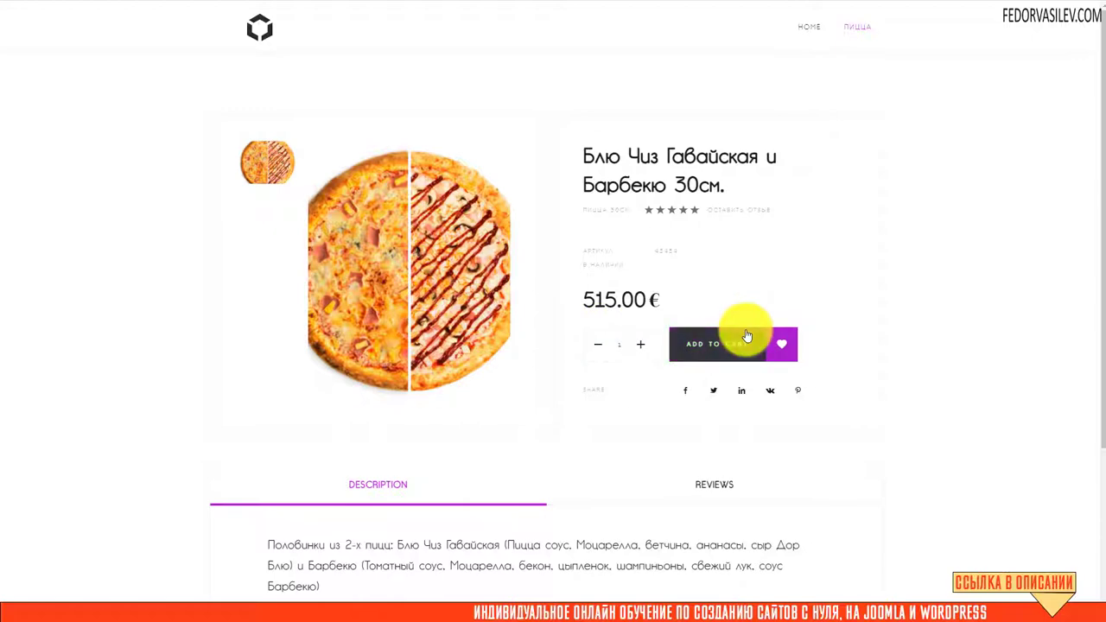
{"action": "scroll", "coordinate": [592, 241], "scroll_direction": "down", "scroll_amount": 2}
{"action": "scroll", "coordinate": [575, 274], "scroll_direction": "up", "scroll_amount": 2}
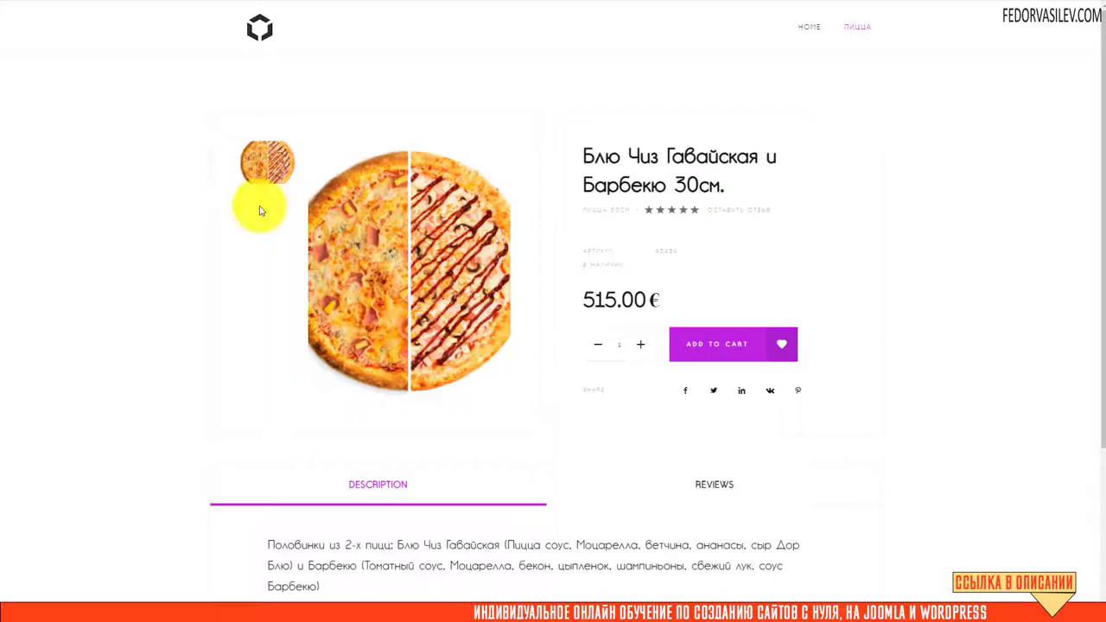
{"action": "left_click", "coordinate": [862, 27]}
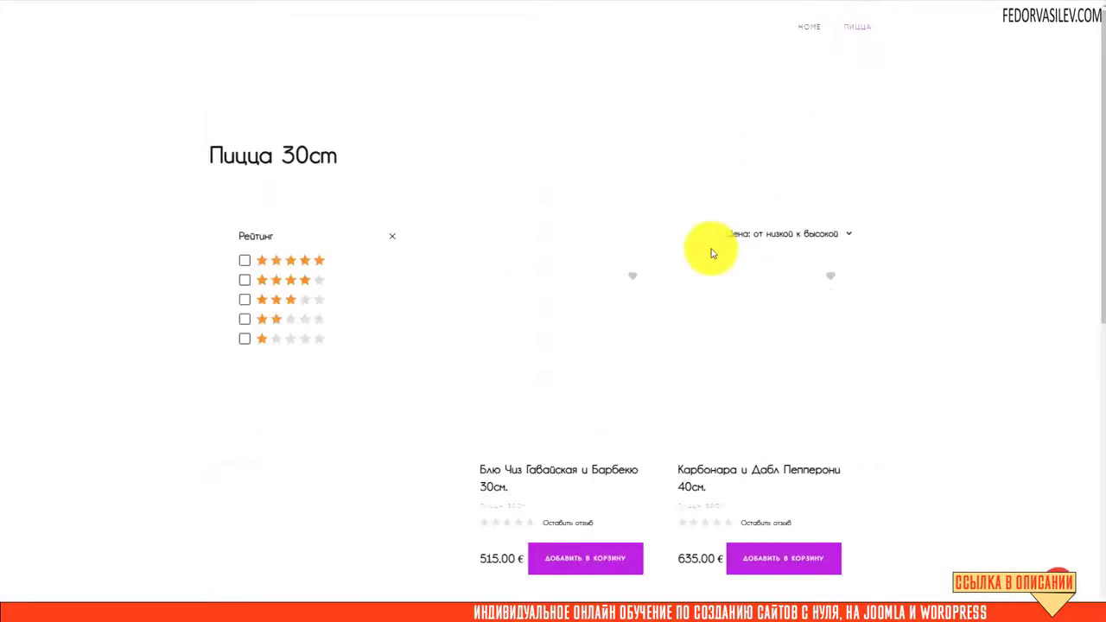
{"action": "scroll", "coordinate": [604, 121], "scroll_direction": "down", "scroll_amount": 5}
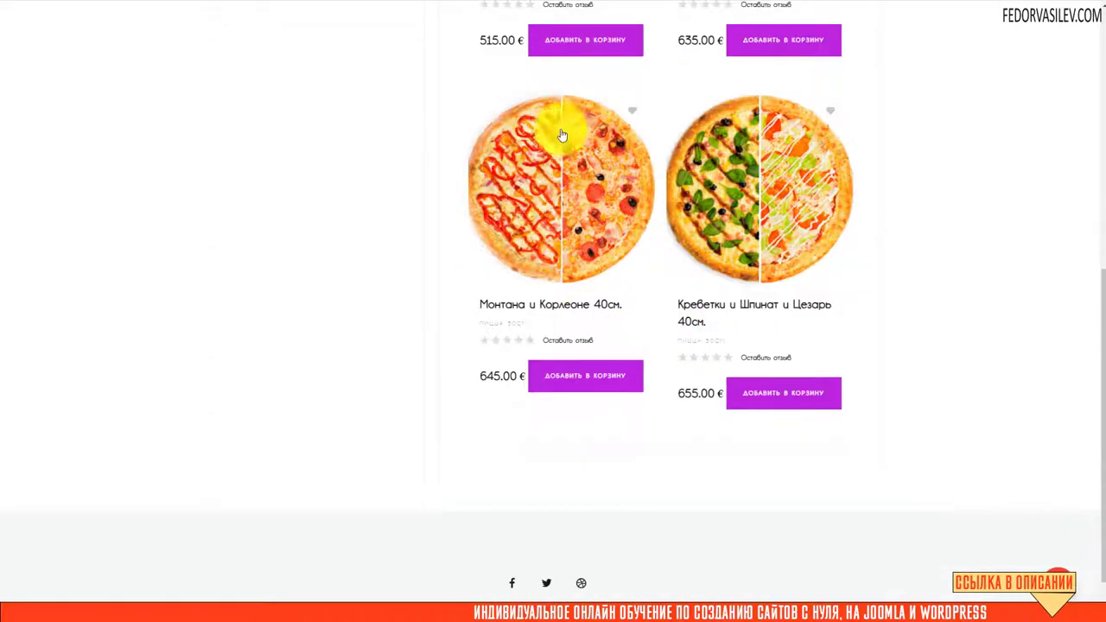
{"action": "scroll", "coordinate": [562, 136], "scroll_direction": "up", "scroll_amount": 7}
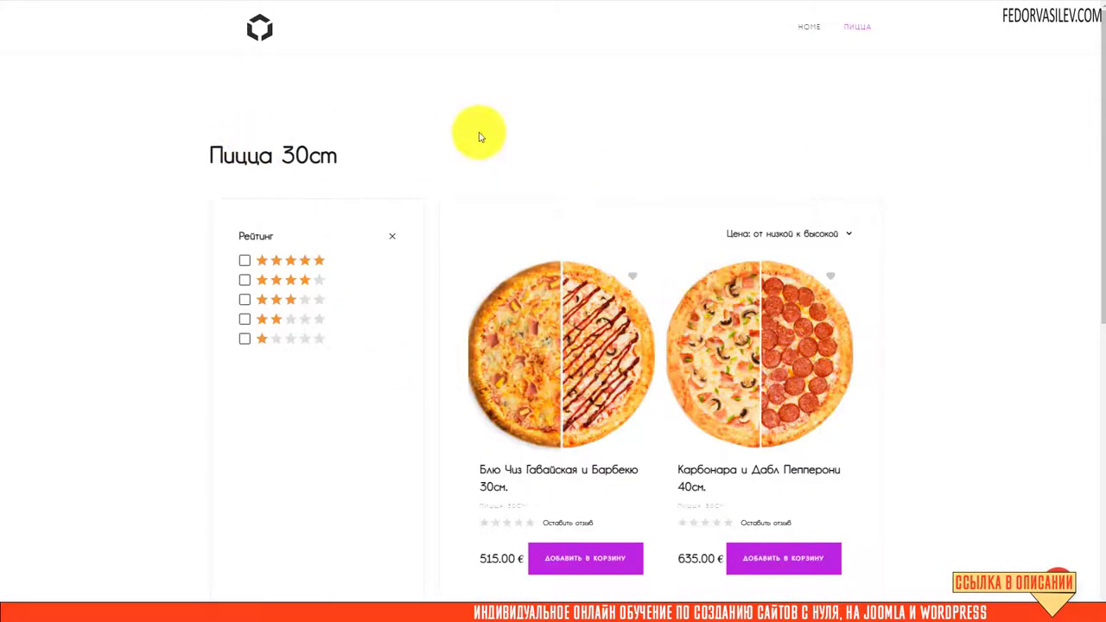
{"action": "scroll", "coordinate": [476, 133], "scroll_direction": "down", "scroll_amount": 2}
{"action": "scroll", "coordinate": [328, 164], "scroll_direction": "down", "scroll_amount": 1}
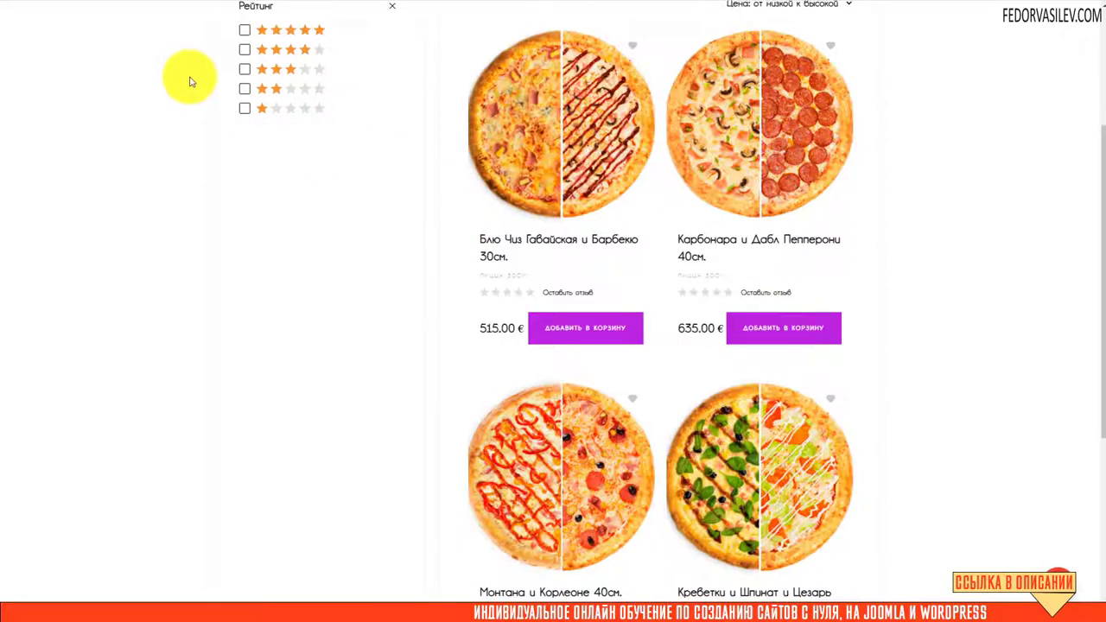
{"action": "scroll", "coordinate": [346, 121], "scroll_direction": "up", "scroll_amount": 2}
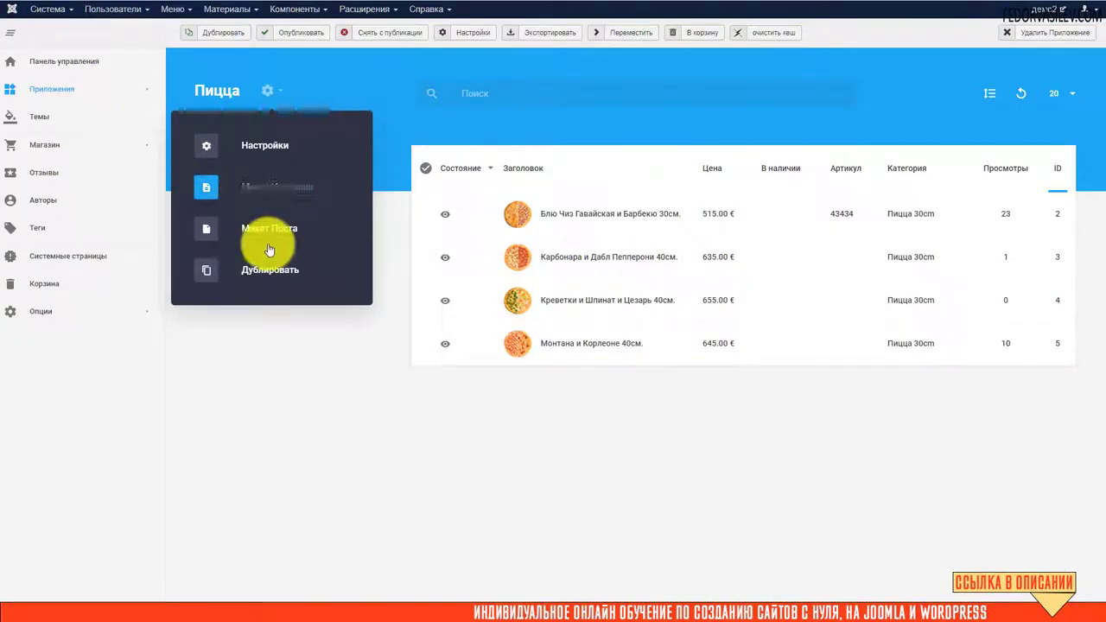
Step: Open the Макет Поста layout of the Пицца application and go to the area with the Description and Reviews tabs
{"action": "left_click", "coordinate": [264, 235]}
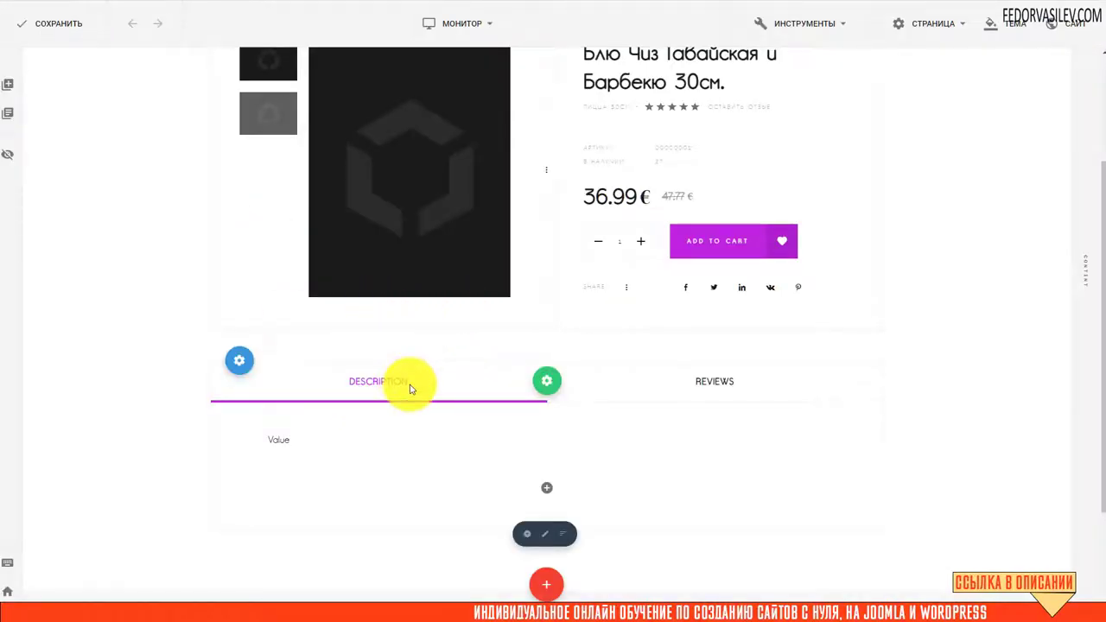
{"action": "scroll", "coordinate": [411, 389], "scroll_direction": "down", "scroll_amount": 2}
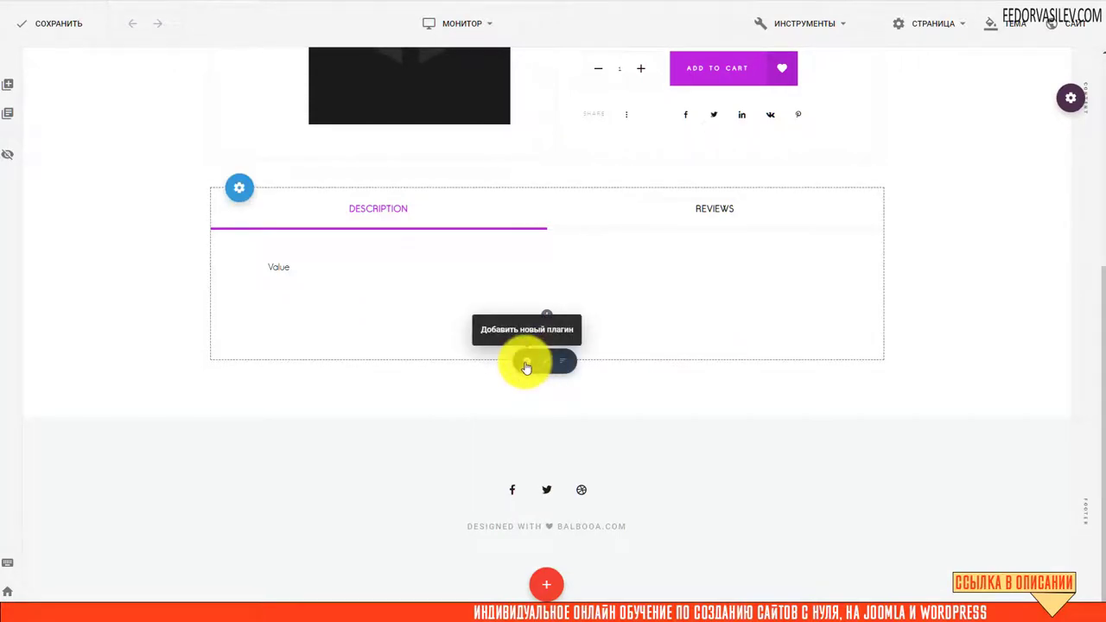
{"action": "scroll", "coordinate": [518, 363], "scroll_direction": "up", "scroll_amount": 1}
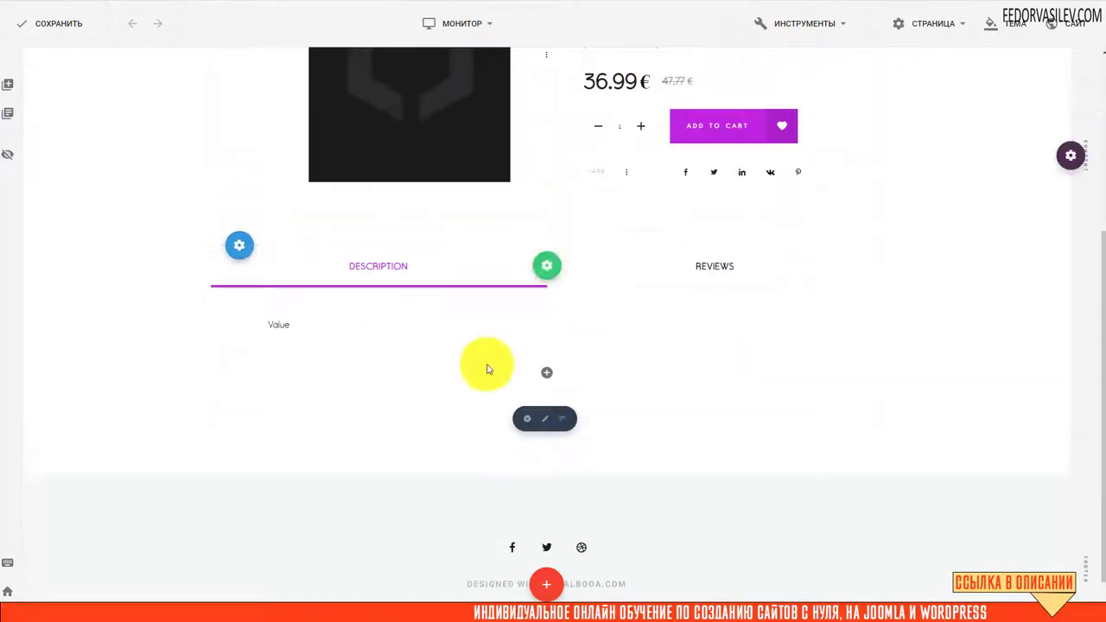
{"action": "scroll", "coordinate": [704, 371], "scroll_direction": "up", "scroll_amount": 2}
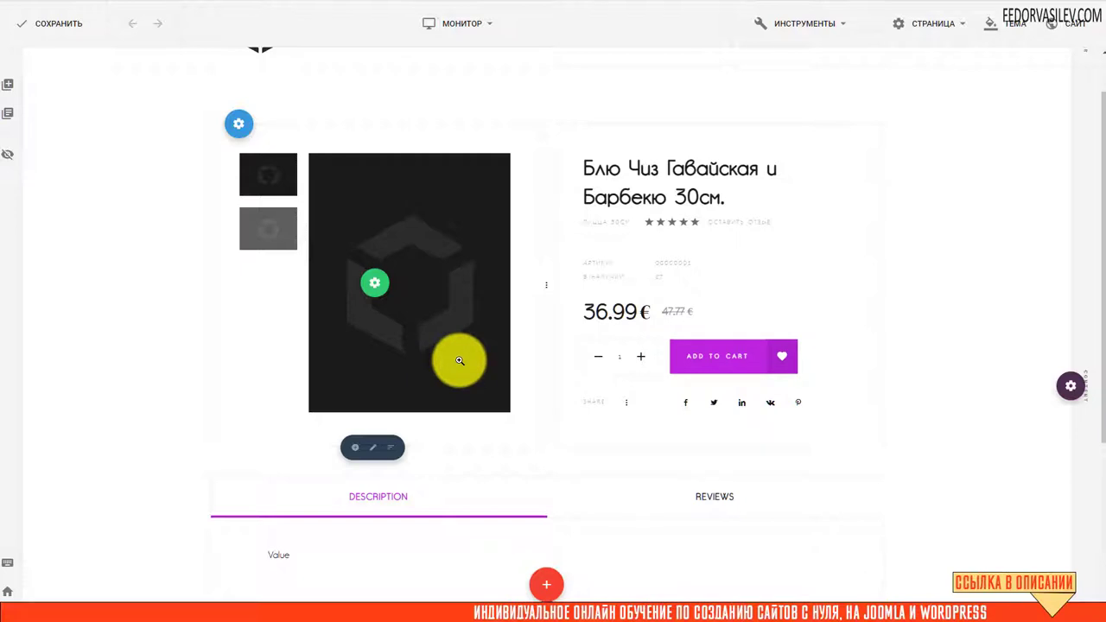
{"action": "scroll", "coordinate": [371, 244], "scroll_direction": "up", "scroll_amount": 1}
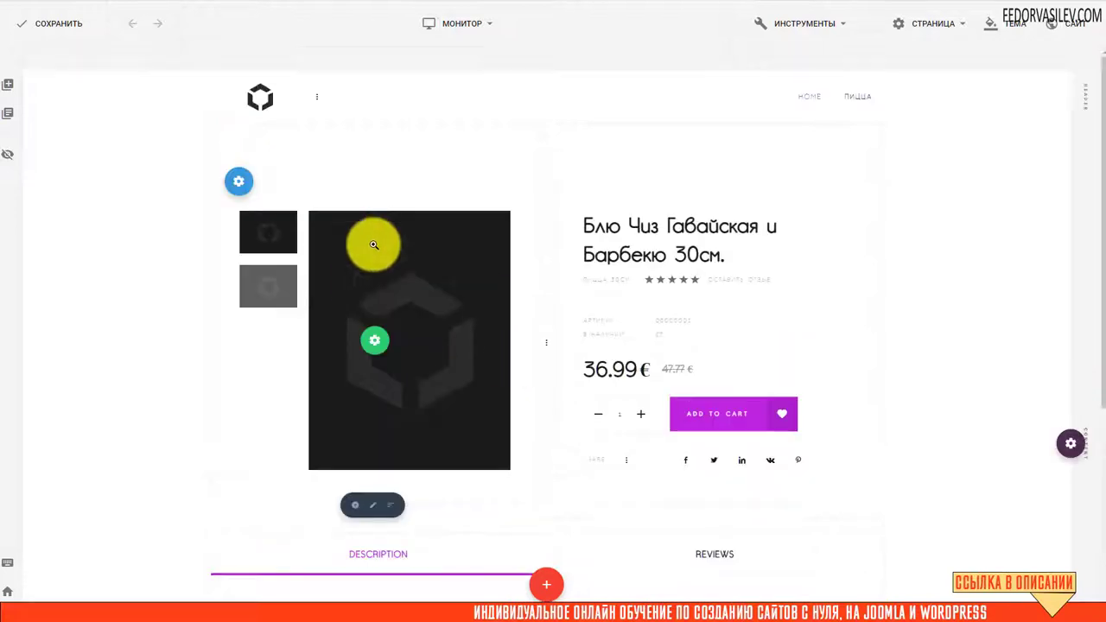
{"action": "scroll", "coordinate": [483, 293], "scroll_direction": "down", "scroll_amount": 4}
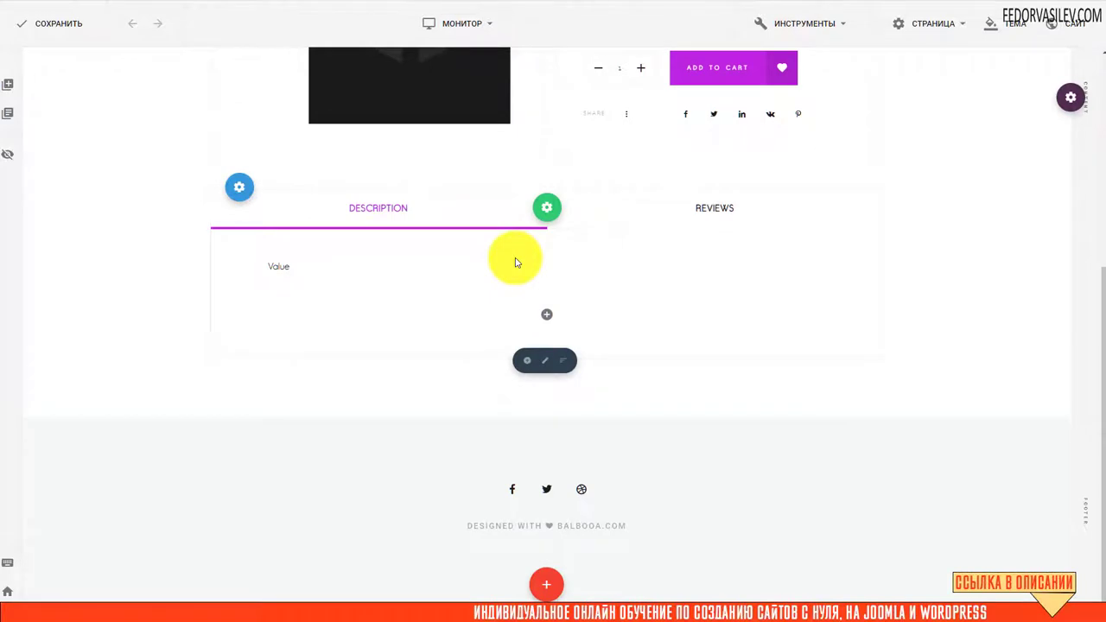
Step: Find the field plugins with the search term "пол" and add a Группа полей plugin beneath the Description and Reviews tabs
{"action": "left_click", "coordinate": [526, 364]}
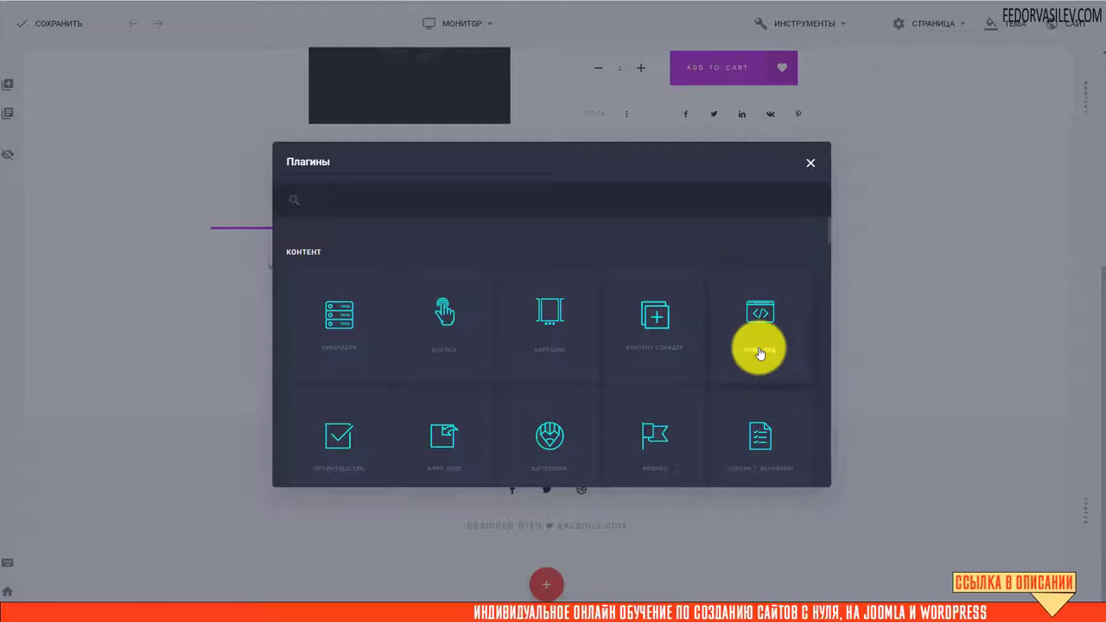
{"action": "scroll", "coordinate": [759, 353], "scroll_direction": "down", "scroll_amount": 10}
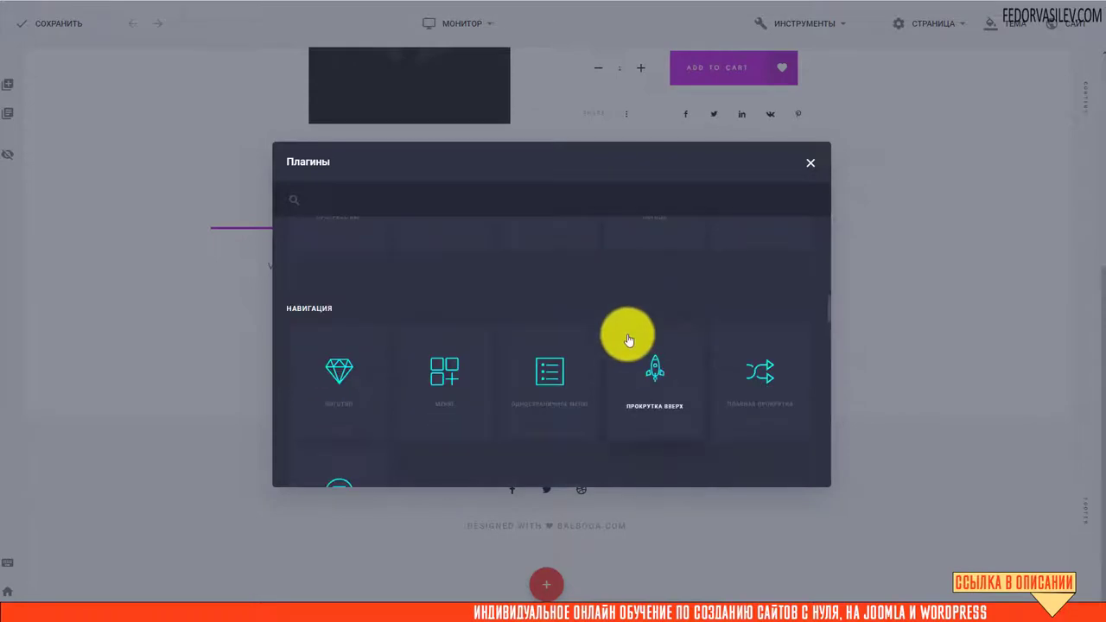
{"action": "scroll", "coordinate": [628, 339], "scroll_direction": "down", "scroll_amount": 10}
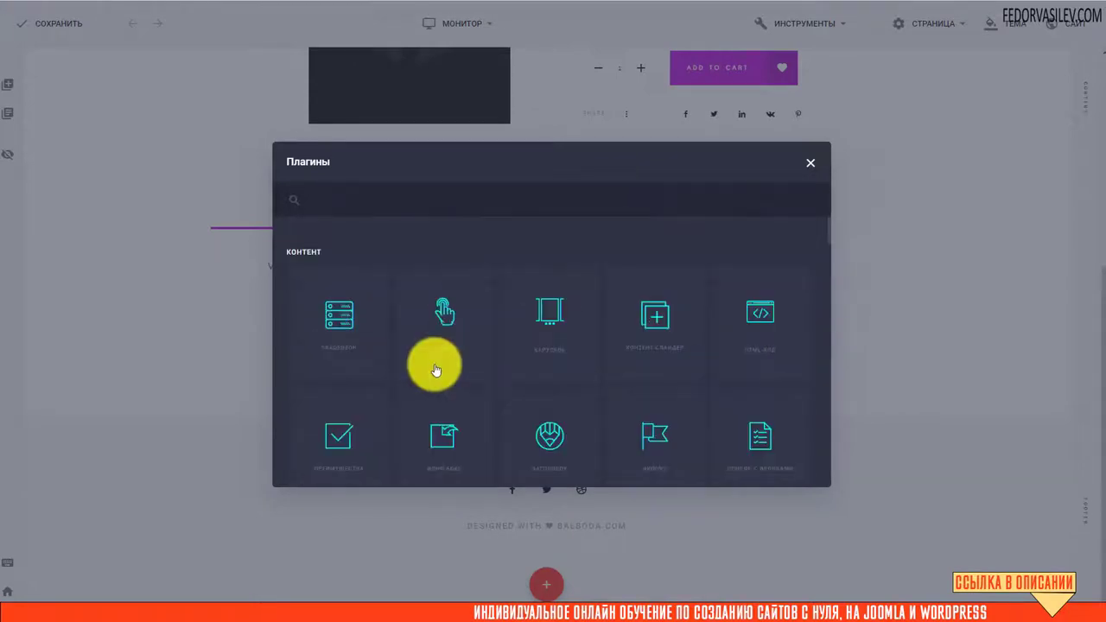
{"action": "left_click", "coordinate": [343, 203]}
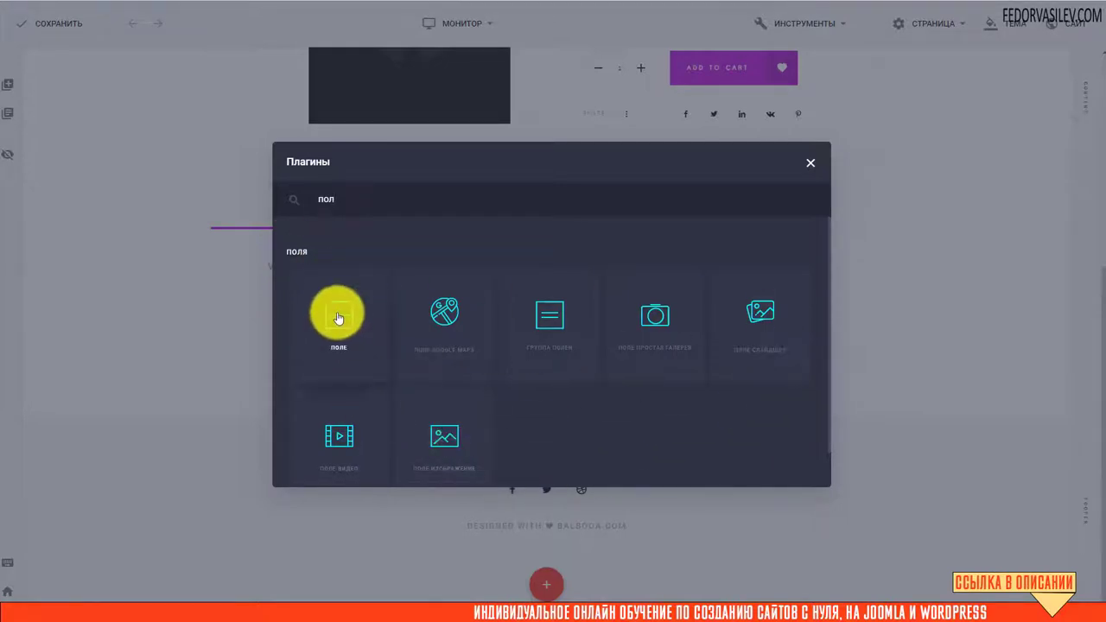
{"action": "left_click", "coordinate": [553, 327]}
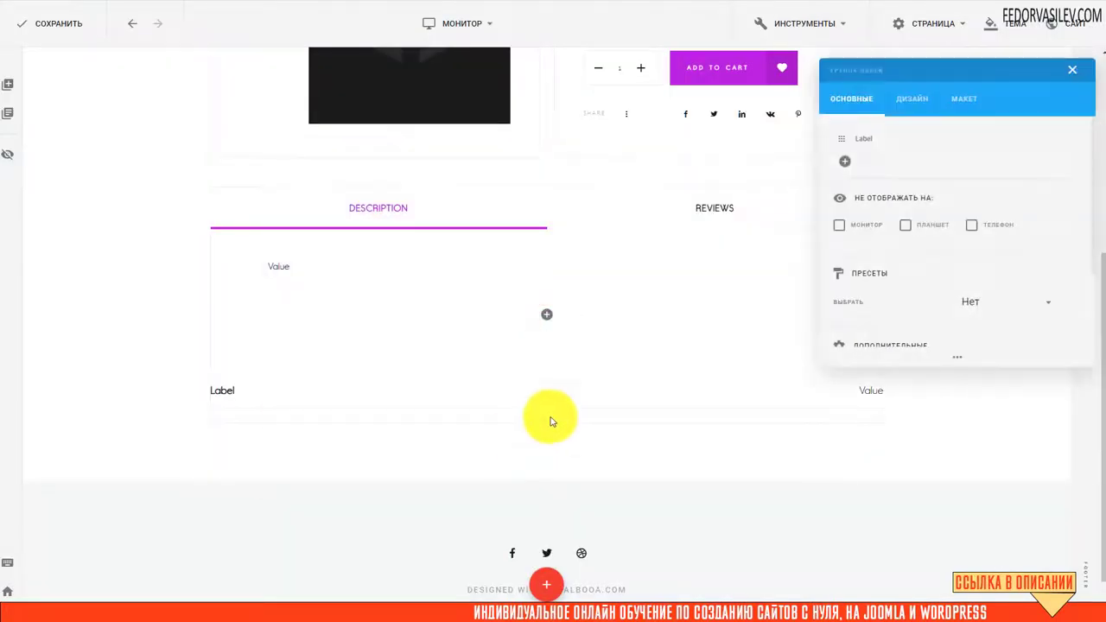
Step: Edit the field group's default Label field, naming it "Белки, г." and keeping the type Текст
{"action": "left_click_drag", "start_coordinate": [881, 71], "coordinate": [563, 105]}
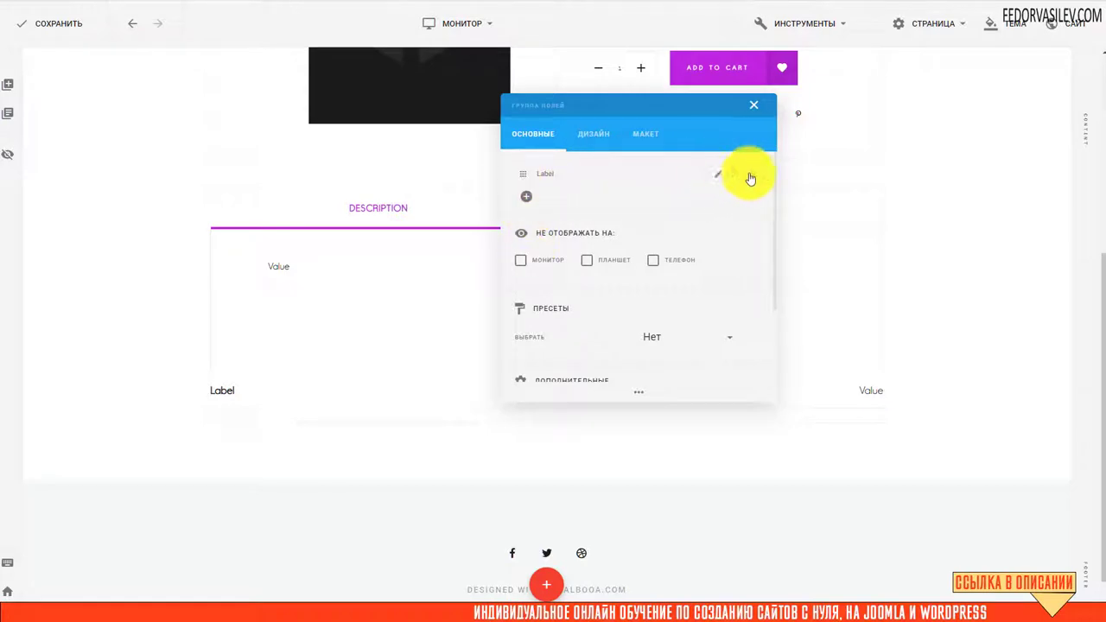
{"action": "left_click", "coordinate": [715, 177]}
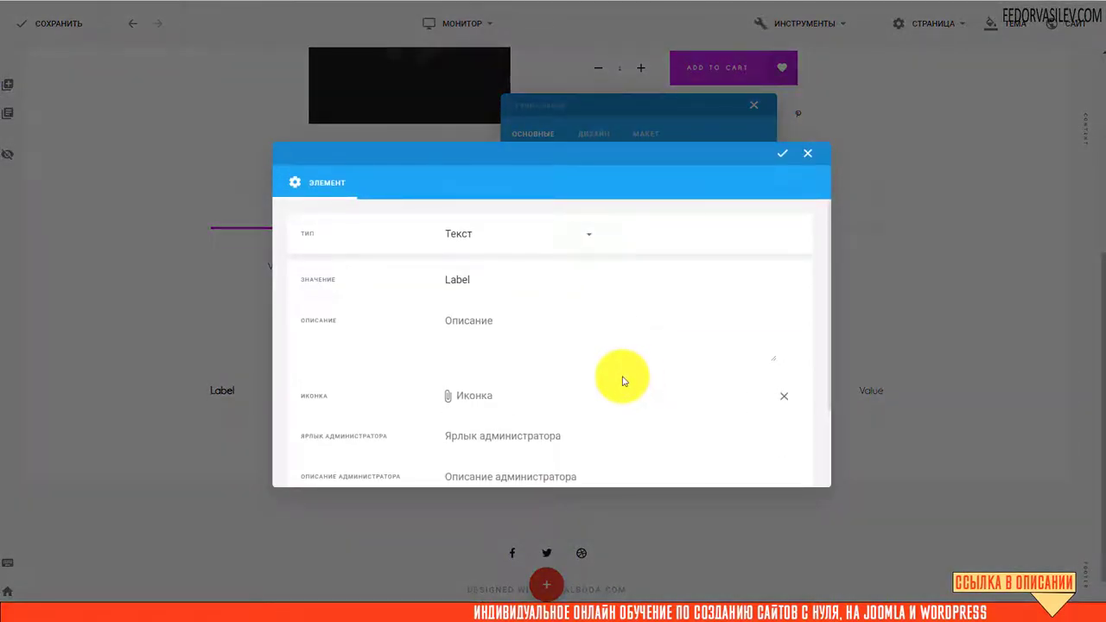
{"action": "right_click", "coordinate": [450, 278]}
{"action": "left_click", "coordinate": [489, 335]}
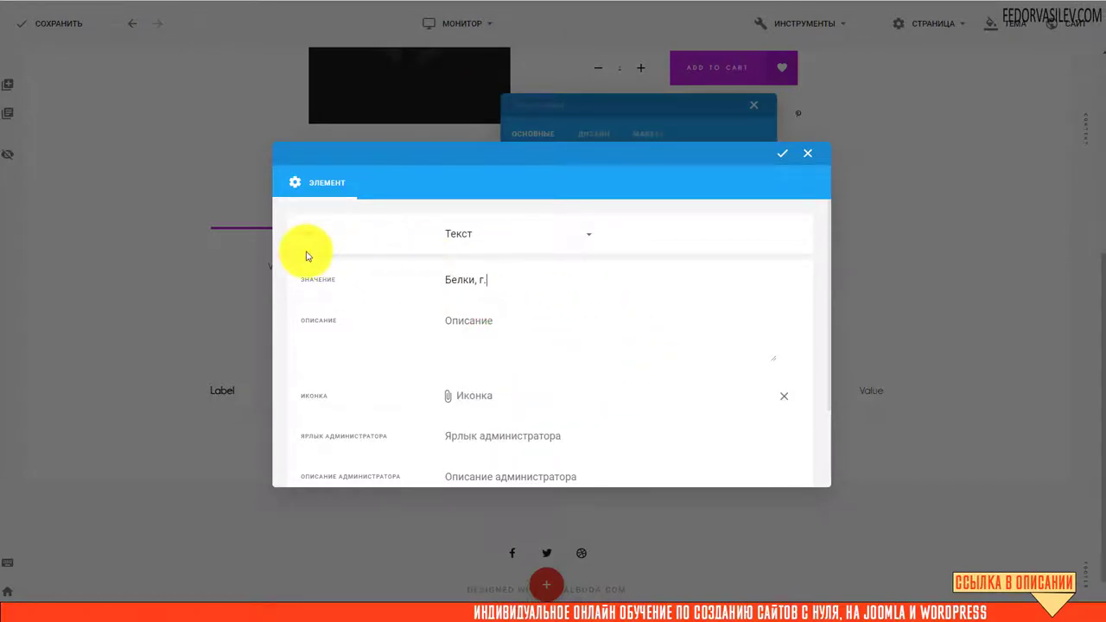
{"action": "left_click", "coordinate": [467, 237]}
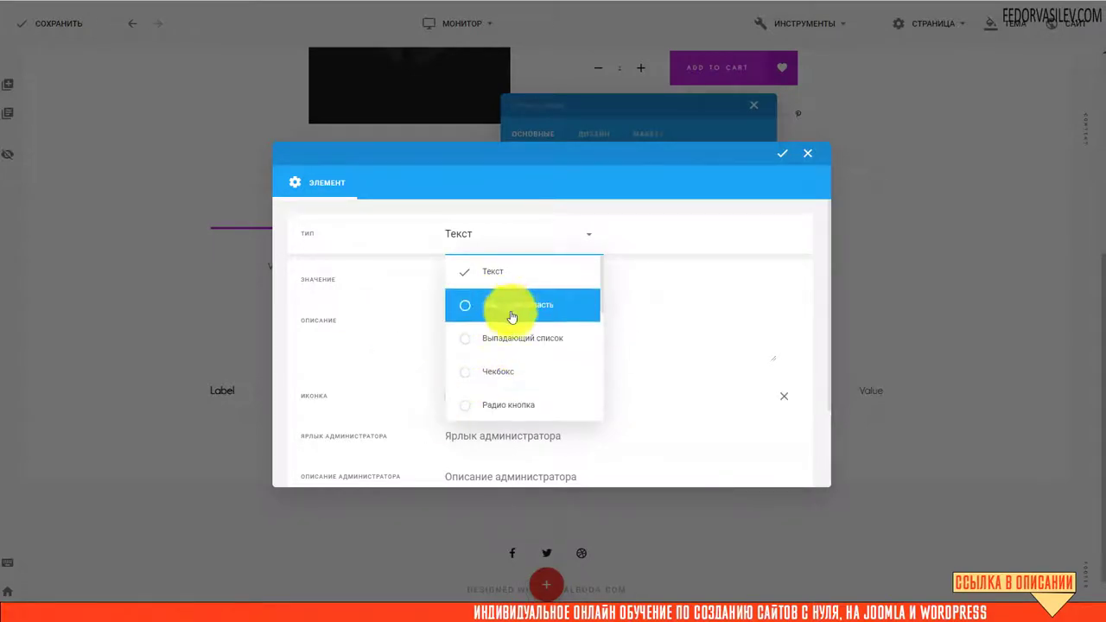
{"action": "left_click", "coordinate": [624, 281]}
{"action": "left_click", "coordinate": [509, 229]}
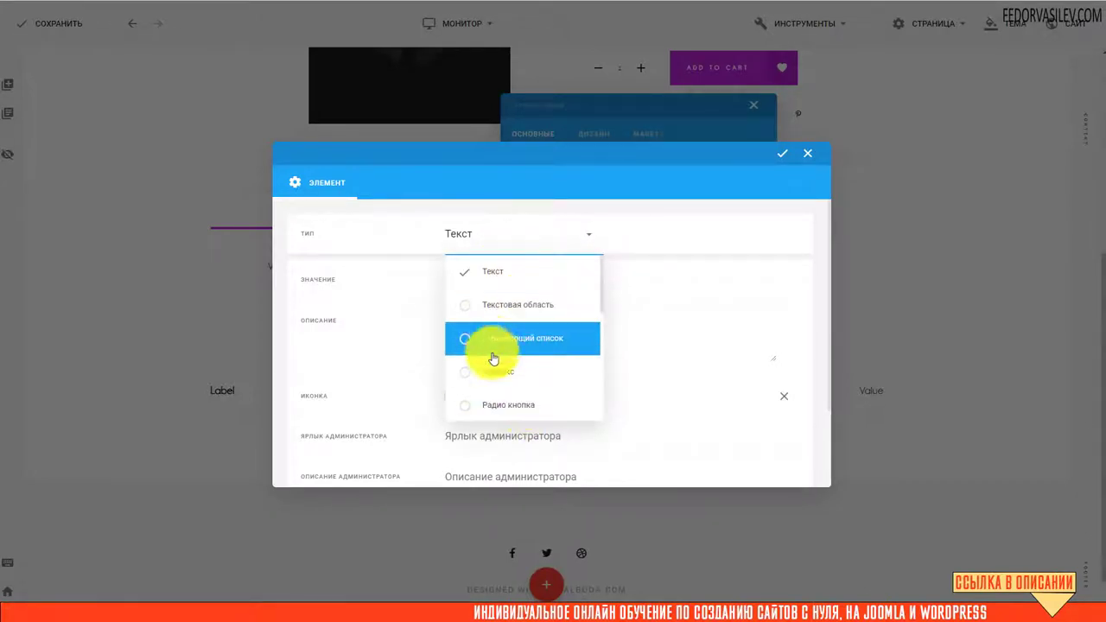
{"action": "left_click", "coordinate": [626, 278]}
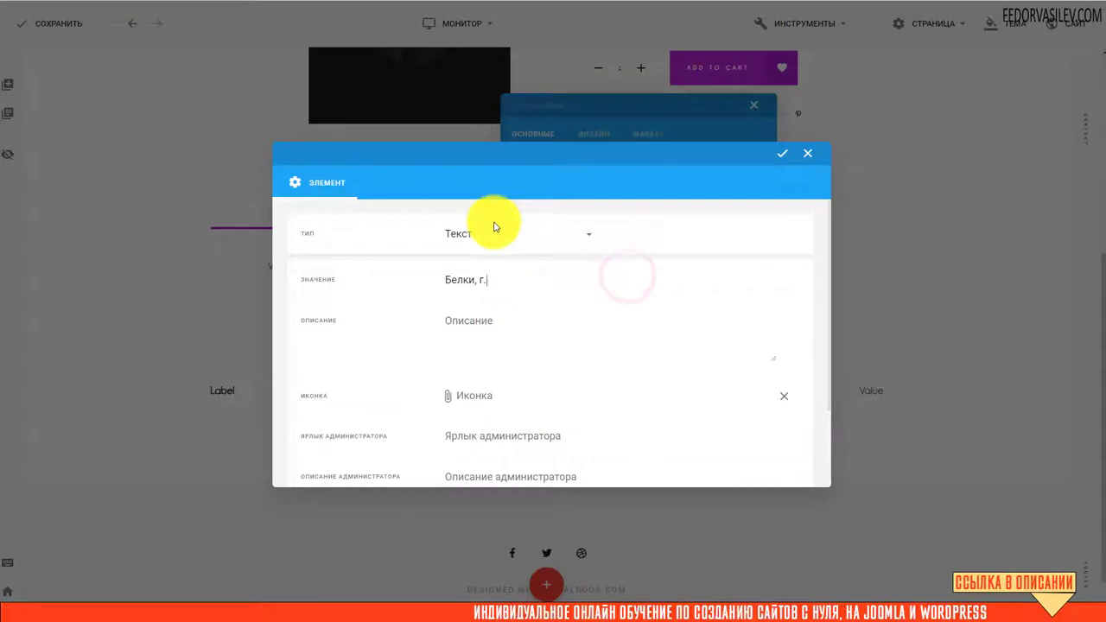
Step: Browse the icon library and assign the cutlery icon to the Белки, г. field
{"action": "scroll", "coordinate": [486, 278], "scroll_direction": "down", "scroll_amount": 1}
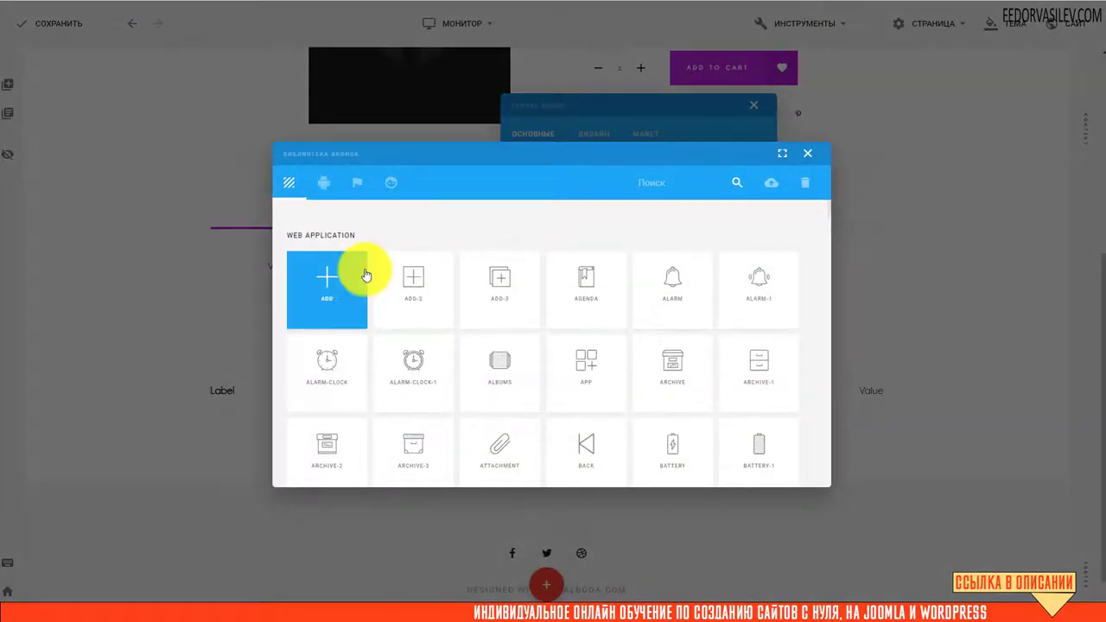
{"action": "scroll", "coordinate": [366, 274], "scroll_direction": "down", "scroll_amount": 2}
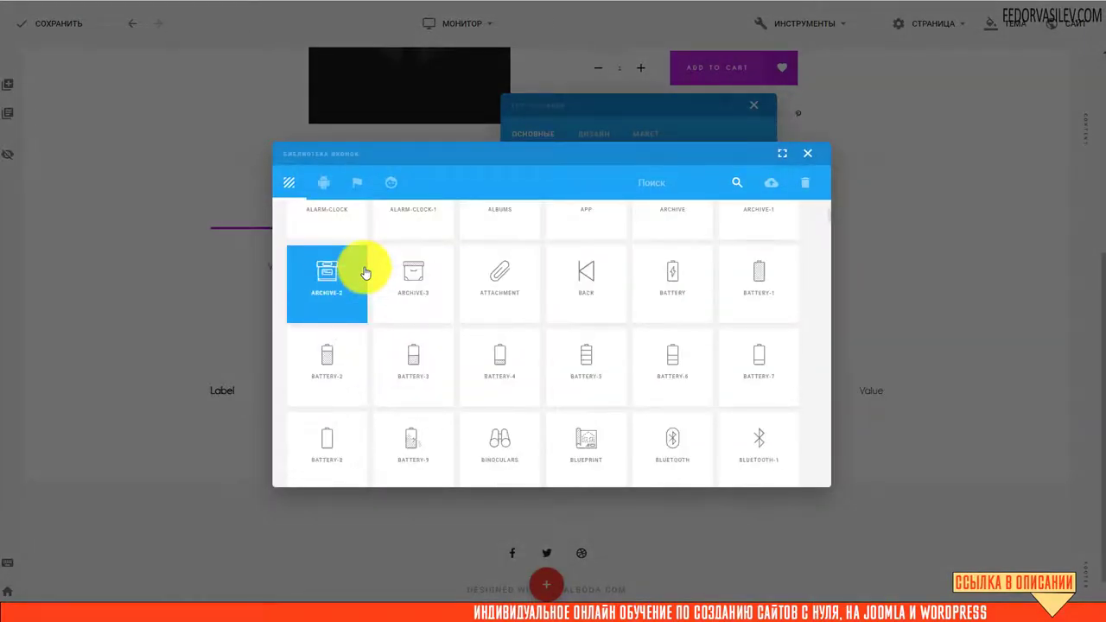
{"action": "left_click", "coordinate": [323, 183]}
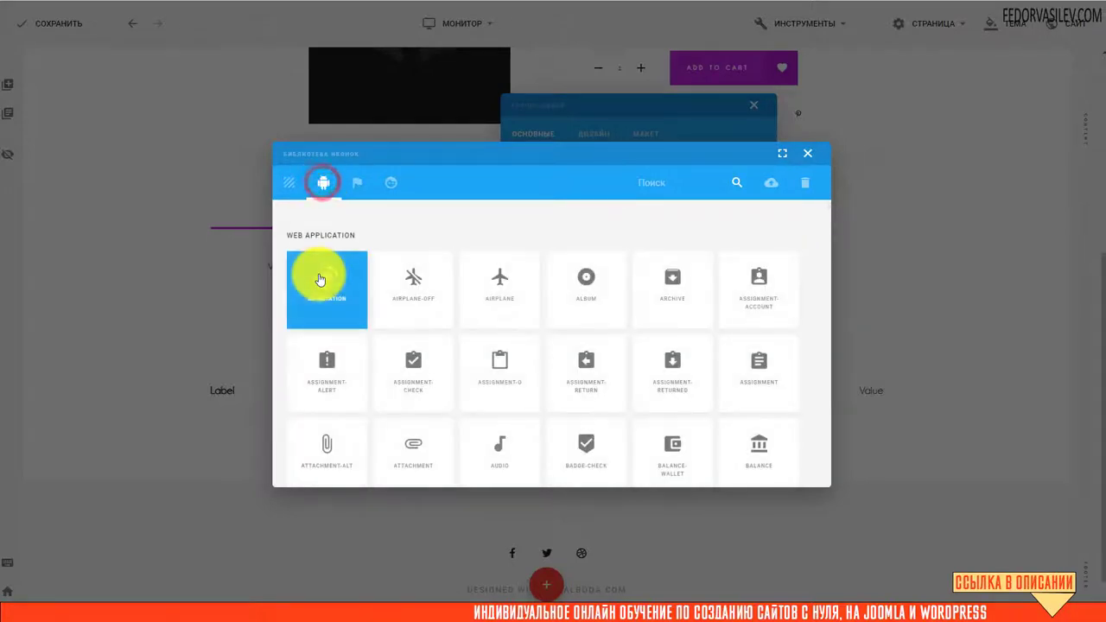
{"action": "scroll", "coordinate": [320, 291], "scroll_direction": "down", "scroll_amount": 10}
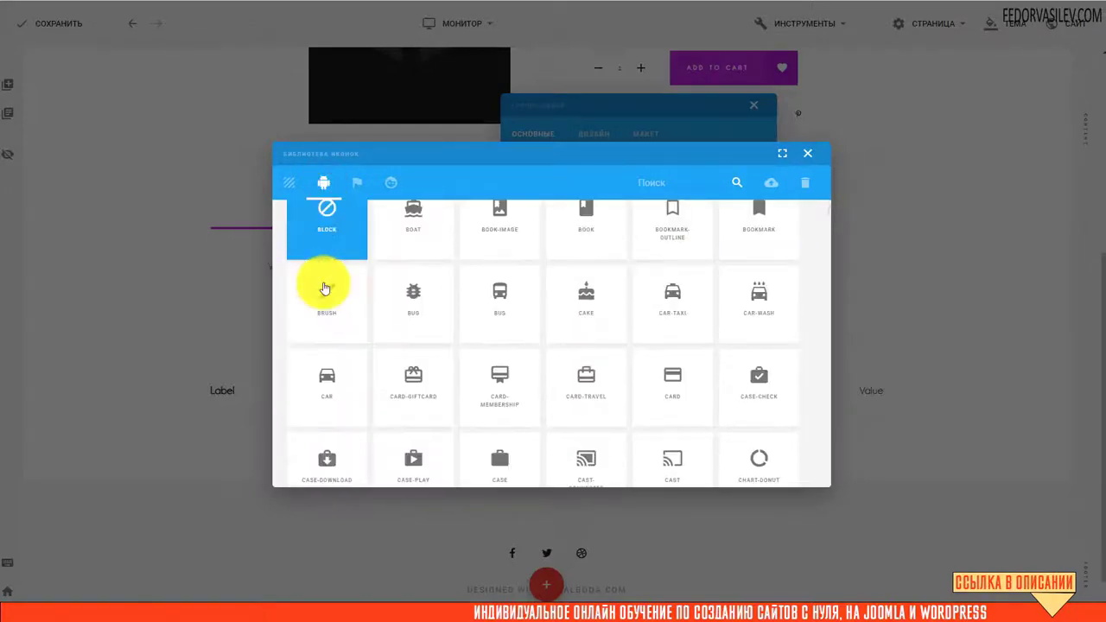
{"action": "scroll", "coordinate": [508, 325], "scroll_direction": "down", "scroll_amount": 2}
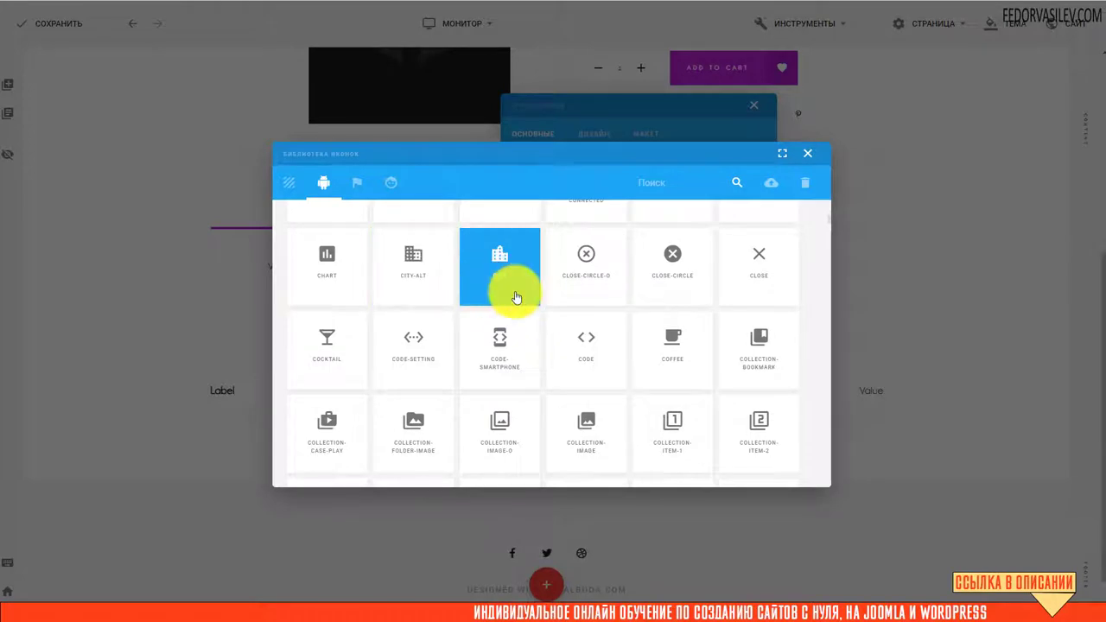
{"action": "scroll", "coordinate": [516, 297], "scroll_direction": "down", "scroll_amount": 3}
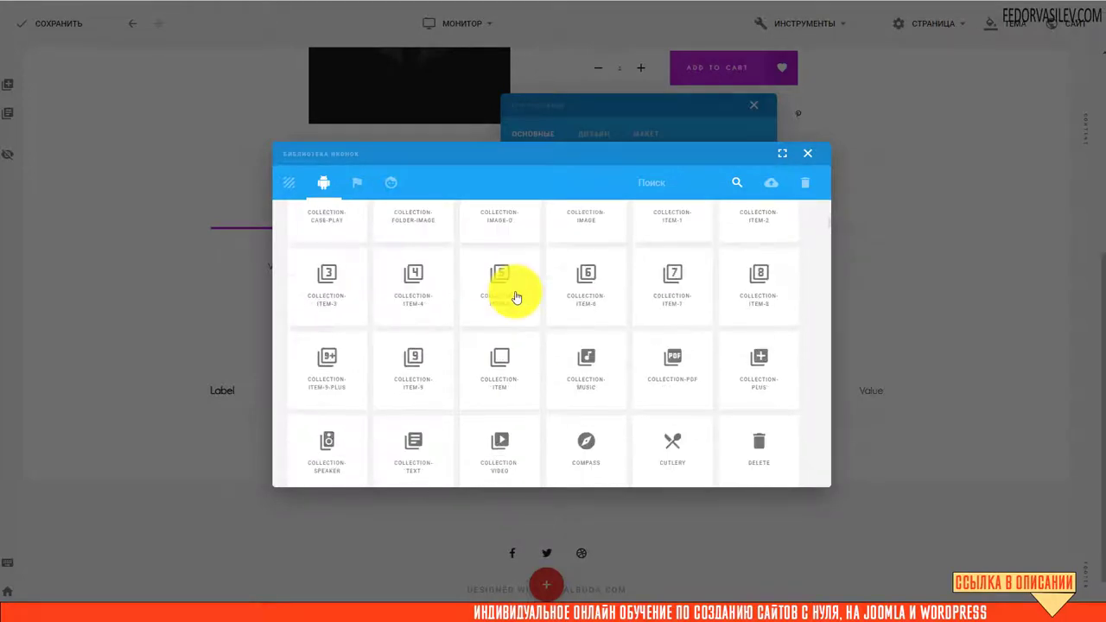
{"action": "scroll", "coordinate": [516, 297], "scroll_direction": "down", "scroll_amount": 1}
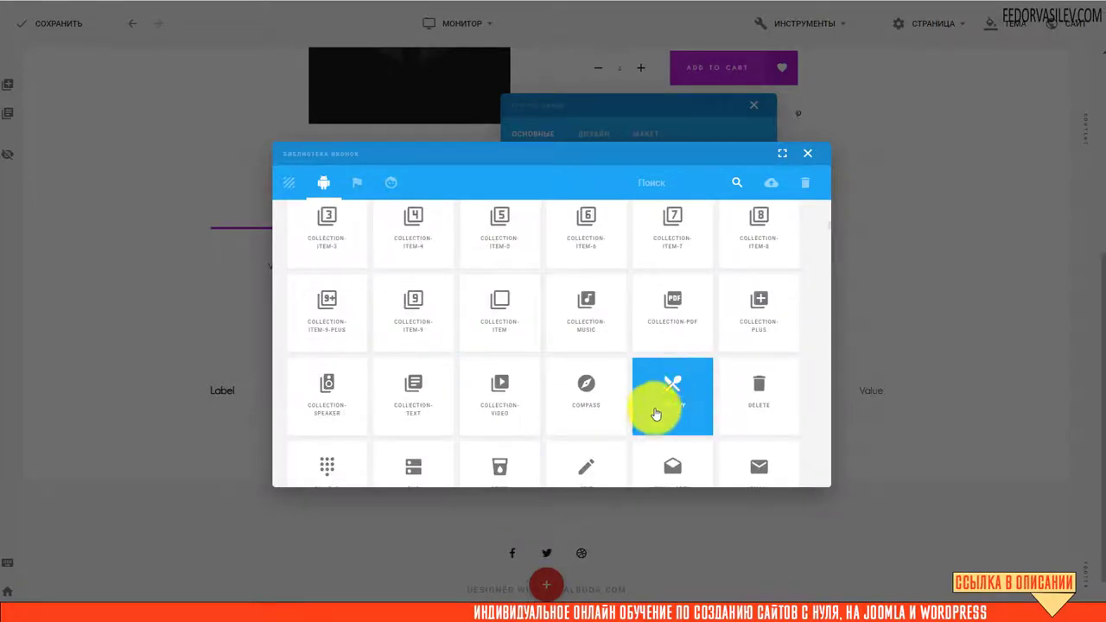
{"action": "left_click", "coordinate": [672, 374]}
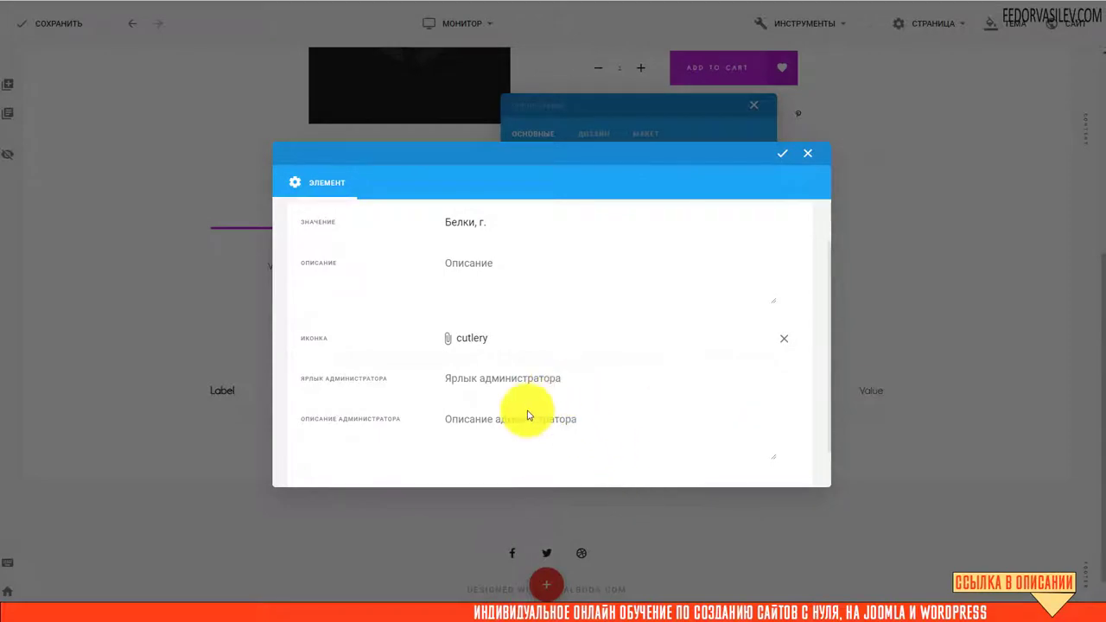
Step: Set the administrator label of the Белки, г. field to "Белки, г." and apply the field settings
{"action": "right_click", "coordinate": [491, 379]}
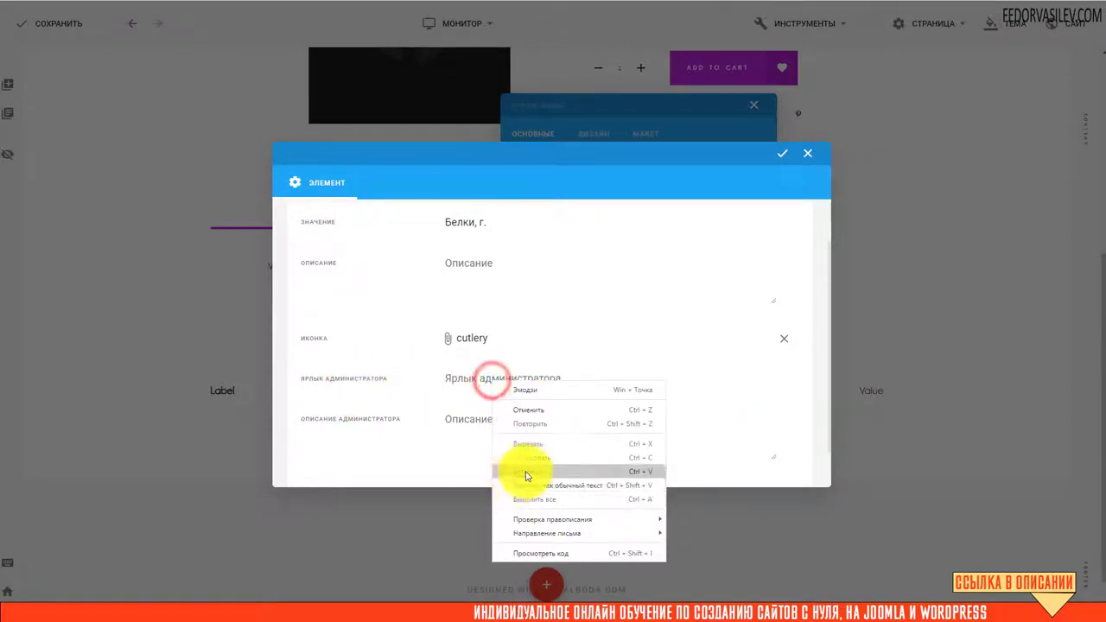
{"action": "left_click", "coordinate": [524, 471]}
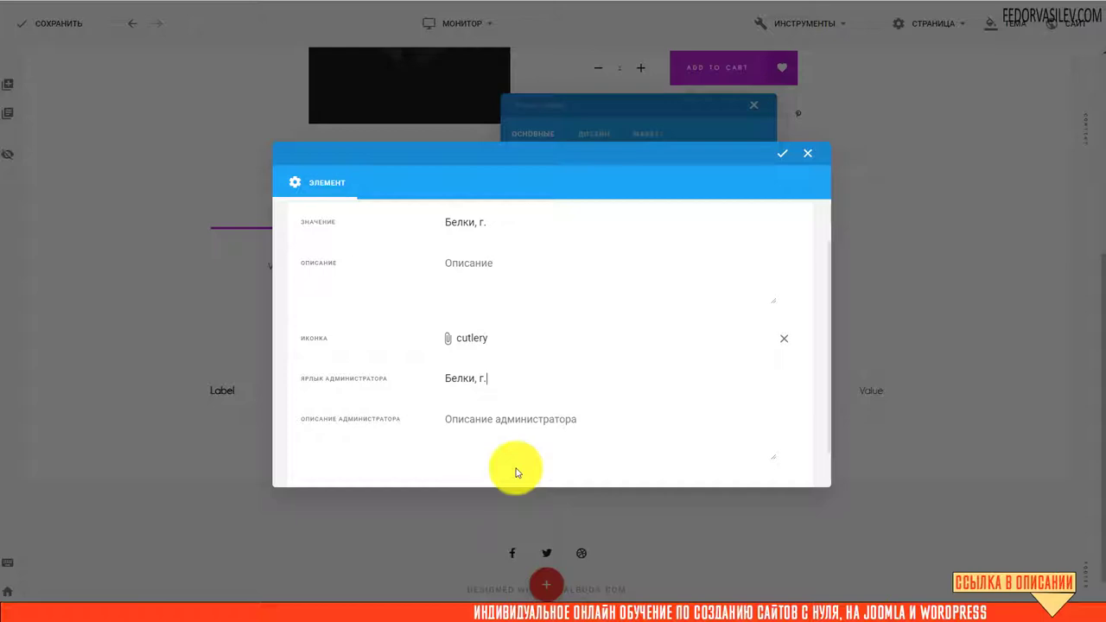
{"action": "scroll", "coordinate": [522, 432], "scroll_direction": "down", "scroll_amount": 1}
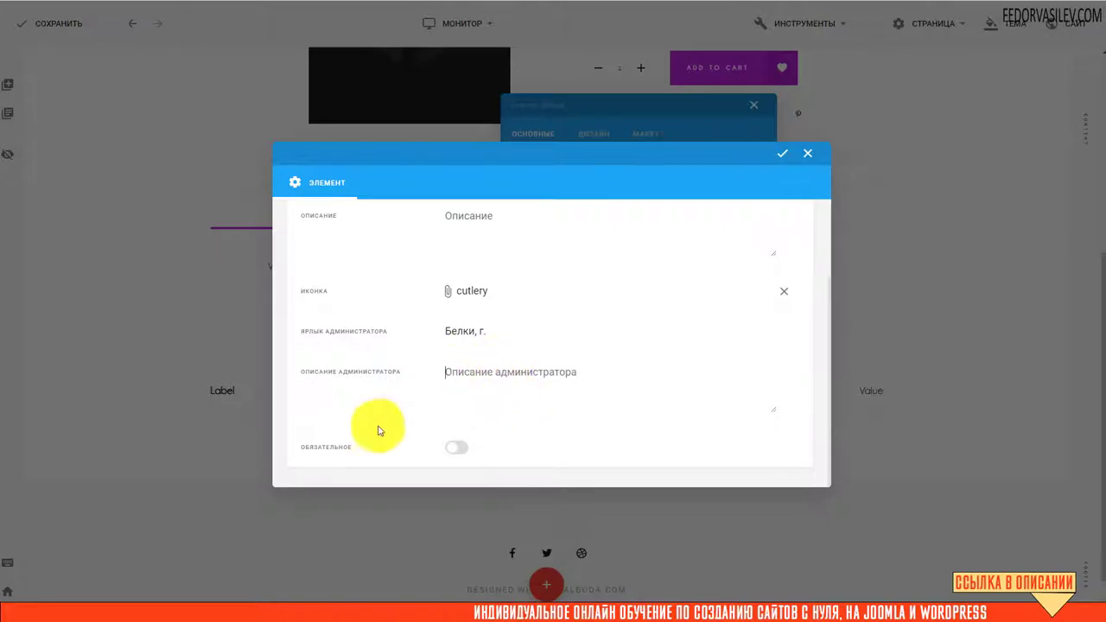
{"action": "scroll", "coordinate": [517, 415], "scroll_direction": "up", "scroll_amount": 2}
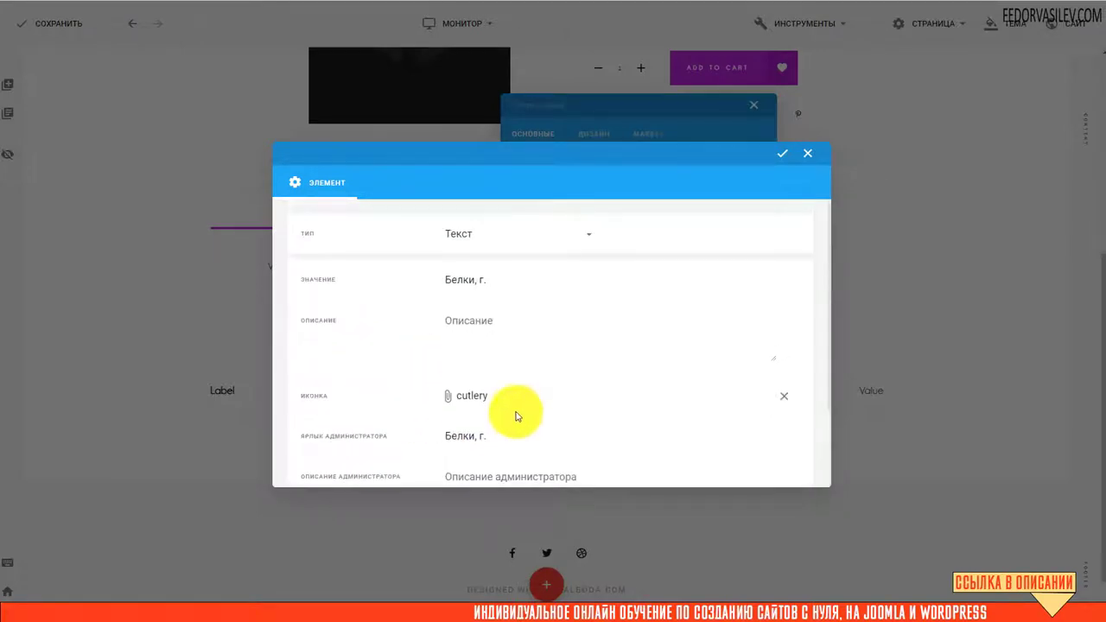
{"action": "left_click", "coordinate": [783, 153]}
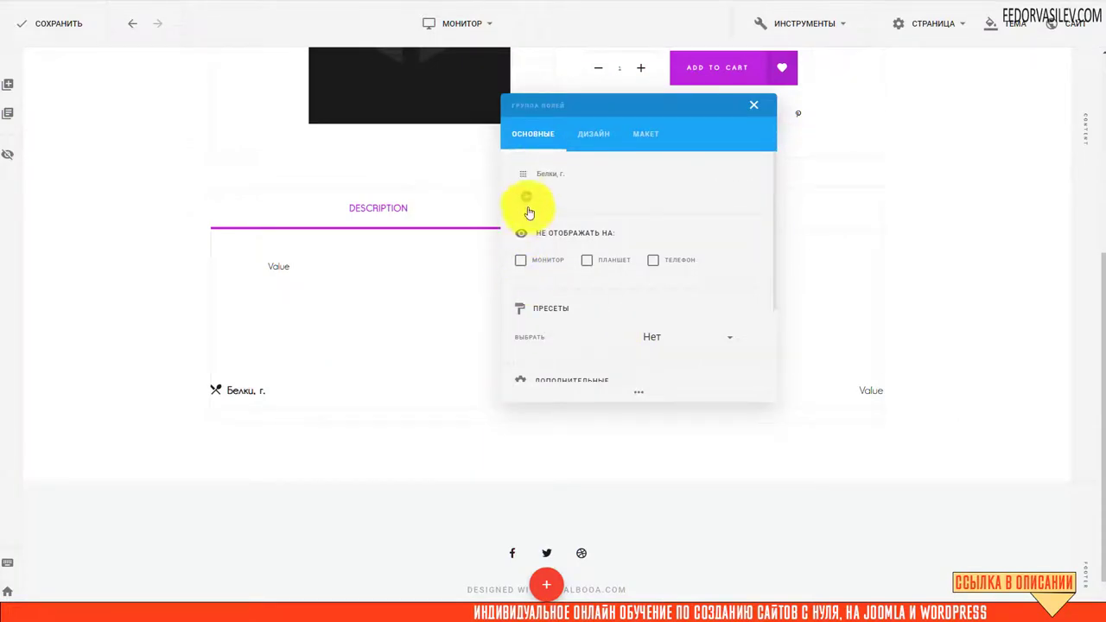
Step: Add a second field named "Жиры , г." of type Текст to the group
{"action": "left_click", "coordinate": [526, 198]}
{"action": "left_click", "coordinate": [520, 288]}
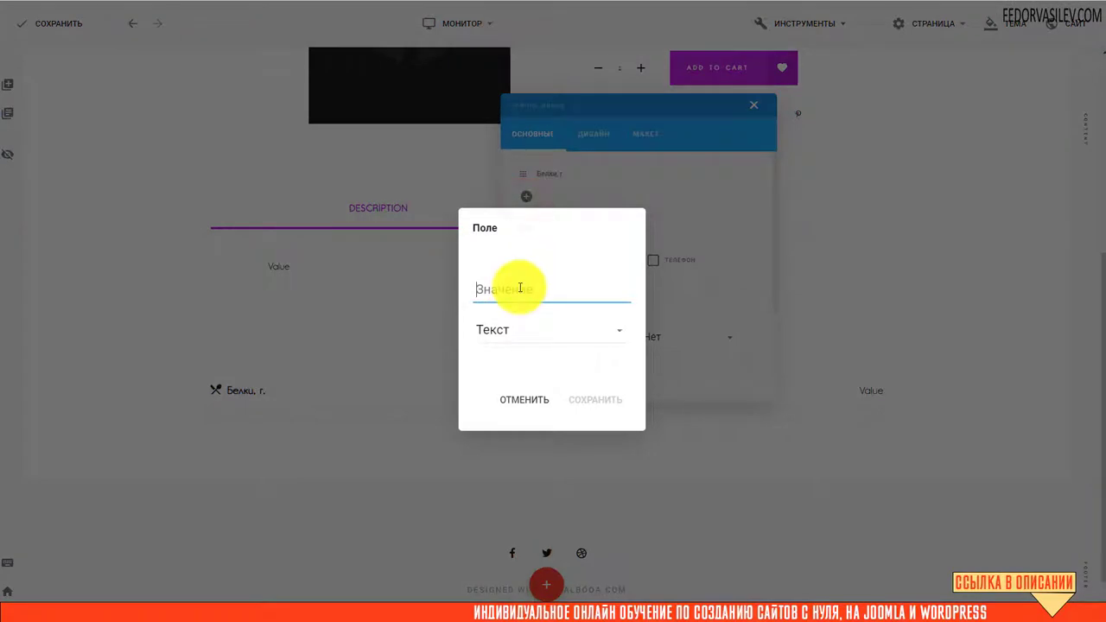
{"action": "type", "text": "Жиры , г."}
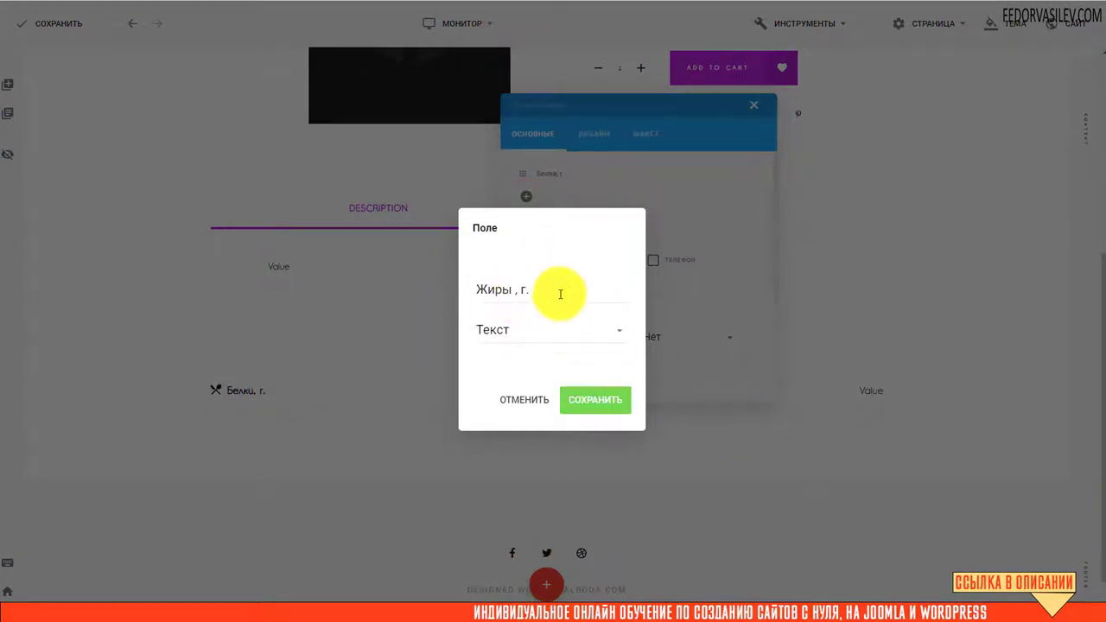
{"action": "left_click", "coordinate": [499, 334]}
{"action": "left_click", "coordinate": [492, 373]}
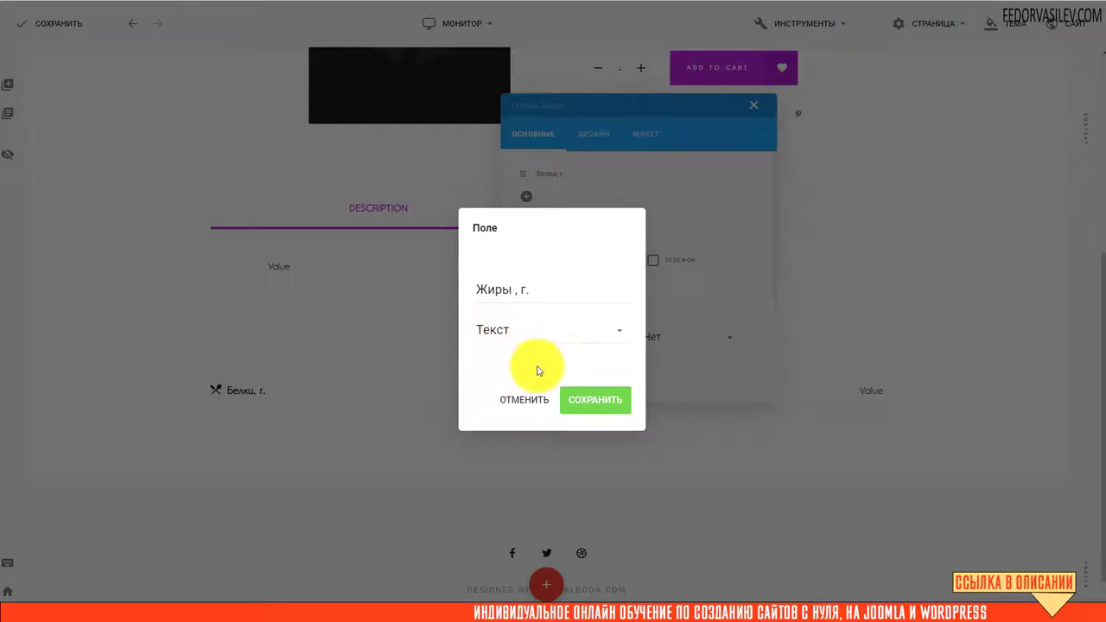
{"action": "left_click", "coordinate": [585, 395]}
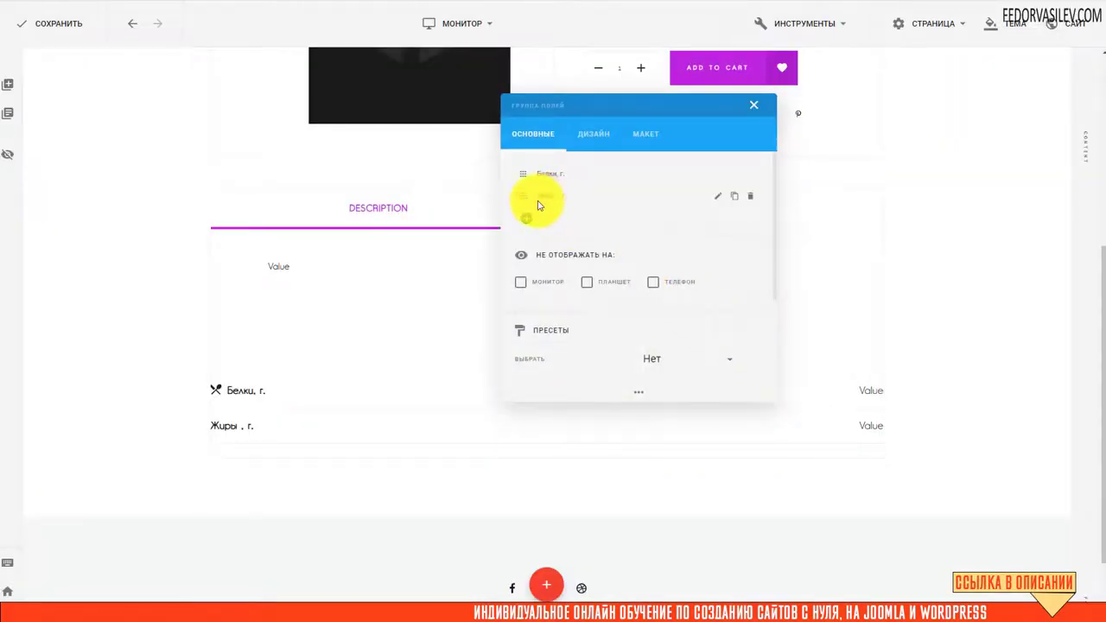
Step: Paste the administrator label into the settings of the Жиры , г. field and apply them
{"action": "left_click", "coordinate": [716, 200]}
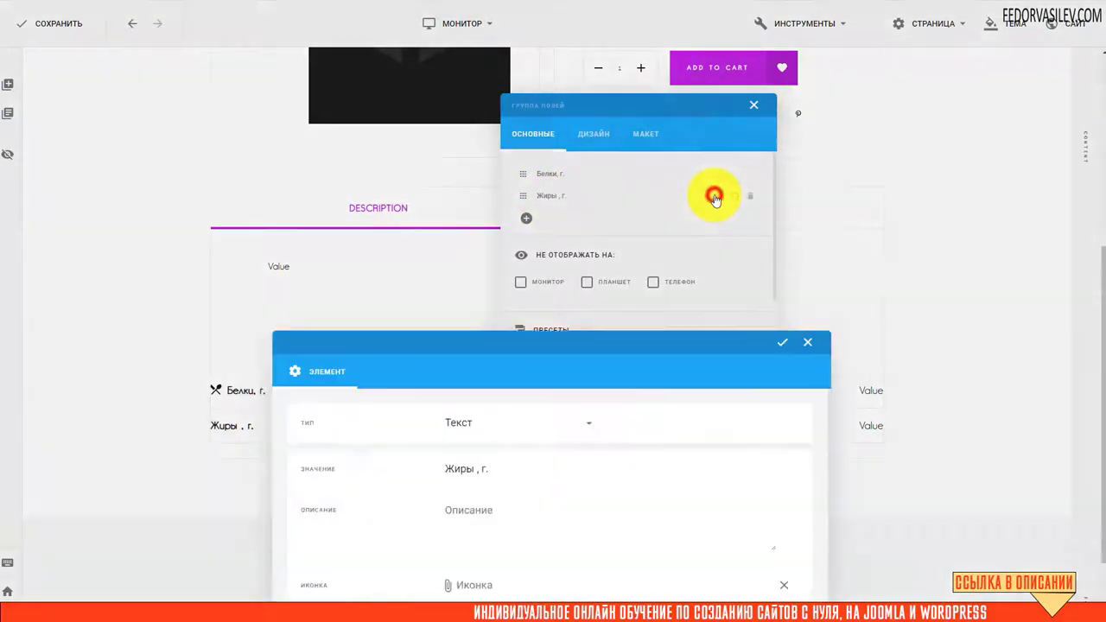
{"action": "scroll", "coordinate": [501, 311], "scroll_direction": "down", "scroll_amount": 1}
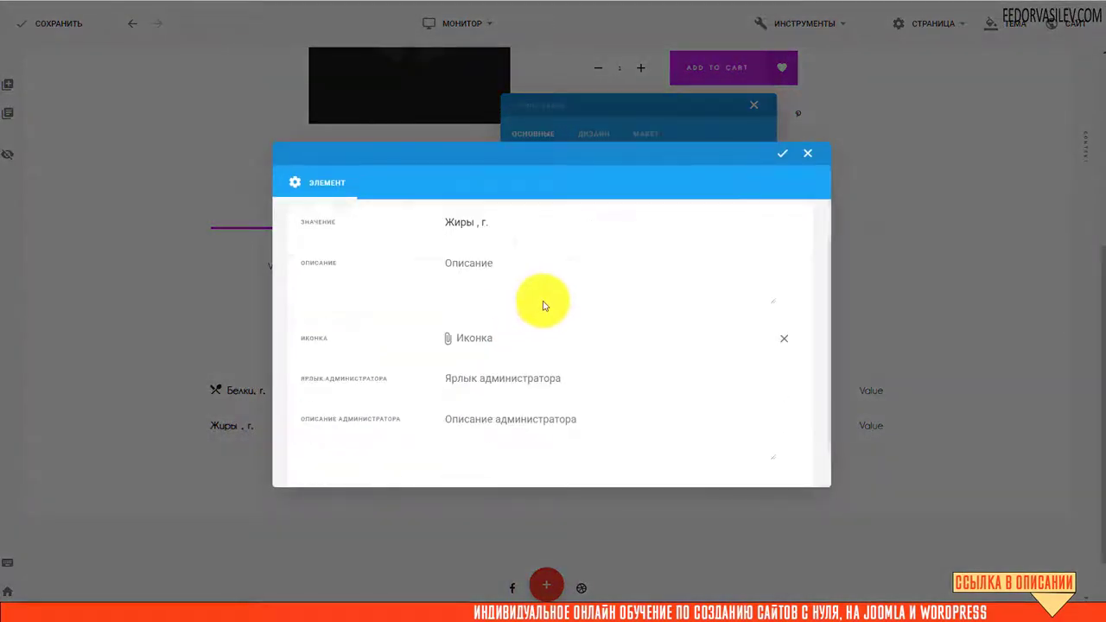
{"action": "right_click", "coordinate": [470, 377]}
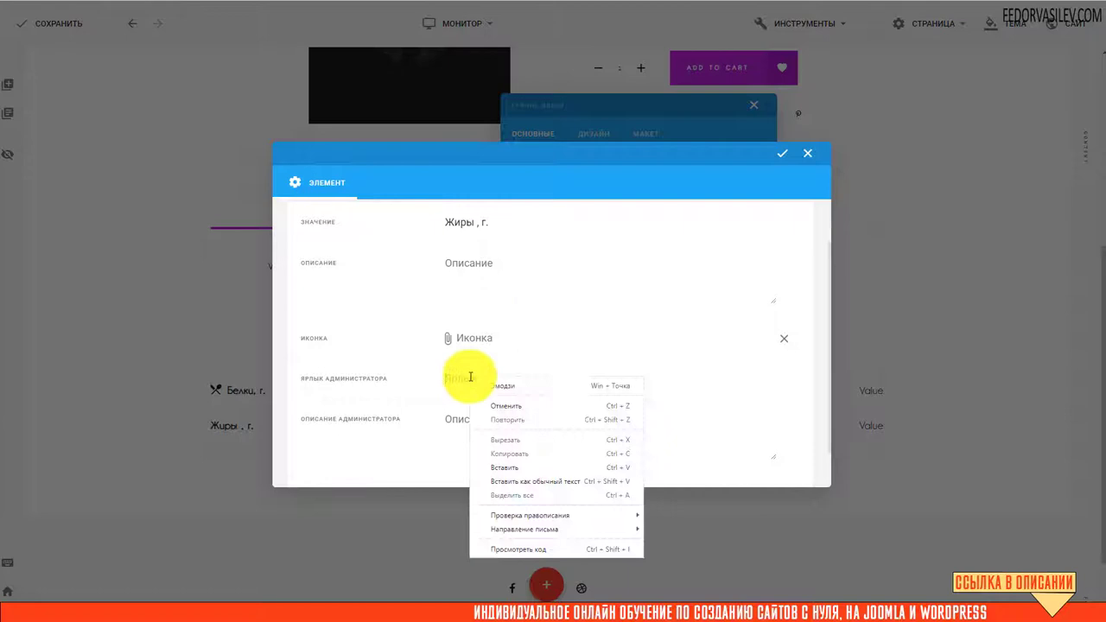
{"action": "left_click", "coordinate": [501, 468]}
{"action": "left_click", "coordinate": [782, 160]}
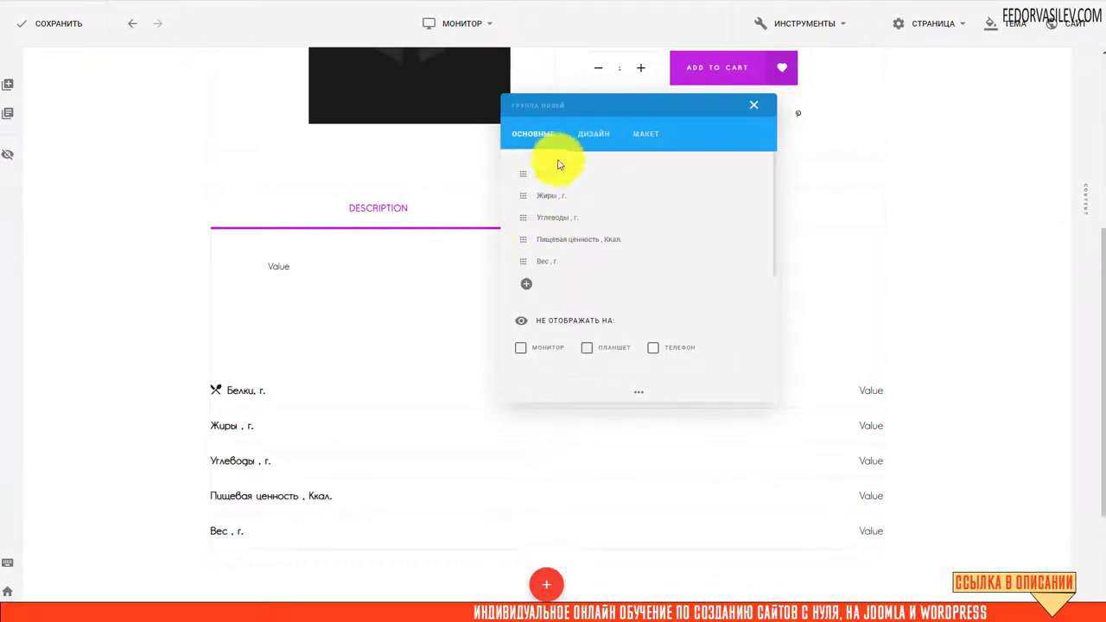
Step: Close the field group's settings and save the product layout
{"action": "left_click", "coordinate": [755, 105]}
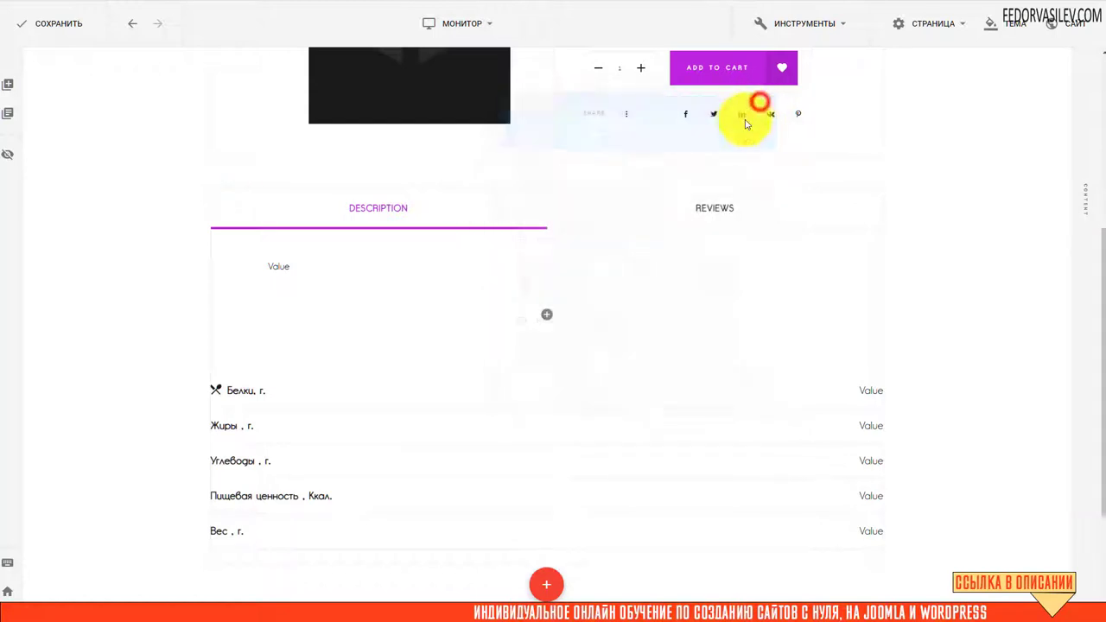
{"action": "left_click", "coordinate": [45, 30]}
{"action": "scroll", "coordinate": [375, 366], "scroll_direction": "down", "scroll_amount": 2}
{"action": "scroll", "coordinate": [548, 291], "scroll_direction": "up", "scroll_amount": 2}
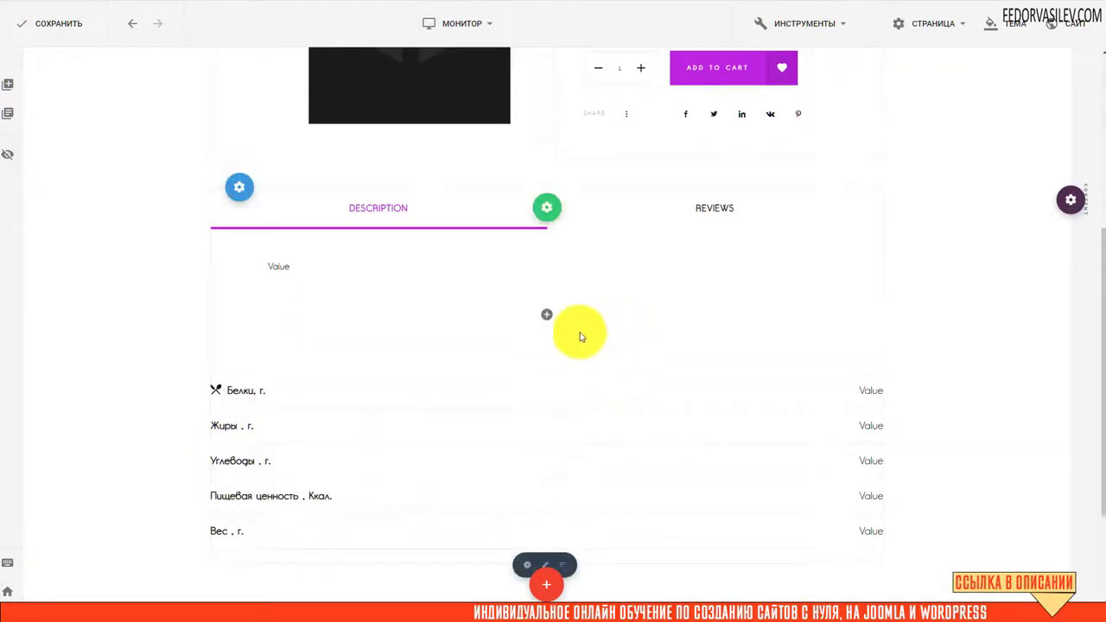
Step: Move the nutrition field group from below the tabs into the product info column, under the Add to Cart button and share icons
{"action": "scroll", "coordinate": [572, 380], "scroll_direction": "up", "scroll_amount": 2}
{"action": "scroll", "coordinate": [576, 357], "scroll_direction": "down", "scroll_amount": 3}
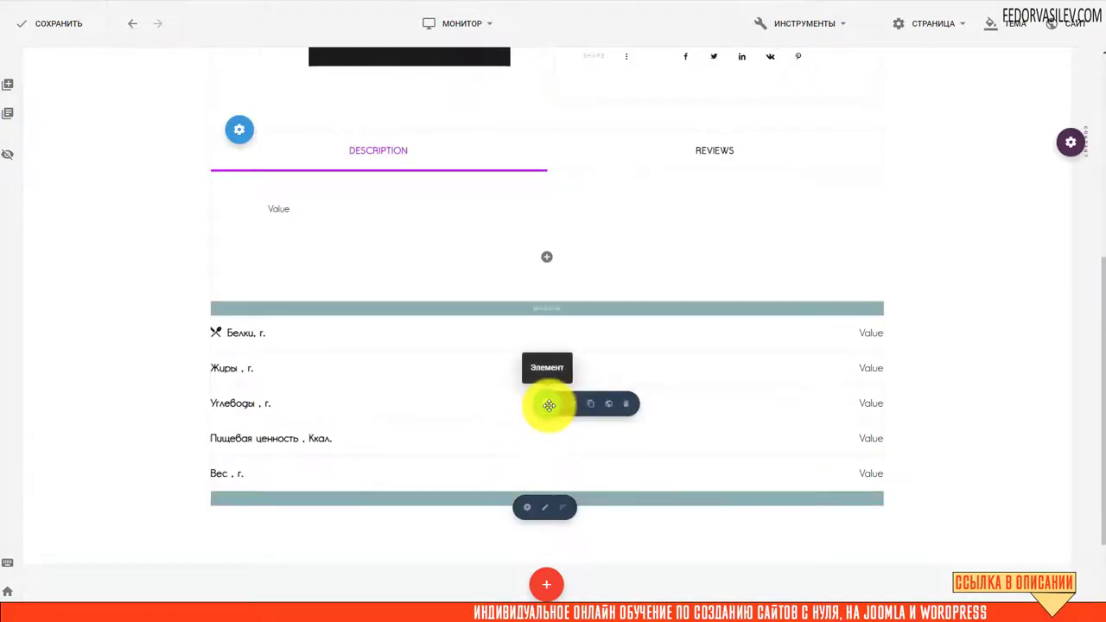
{"action": "left_click_drag", "start_coordinate": [543, 403], "coordinate": [686, 291]}
{"action": "scroll", "coordinate": [586, 423], "scroll_direction": "down", "scroll_amount": 2}
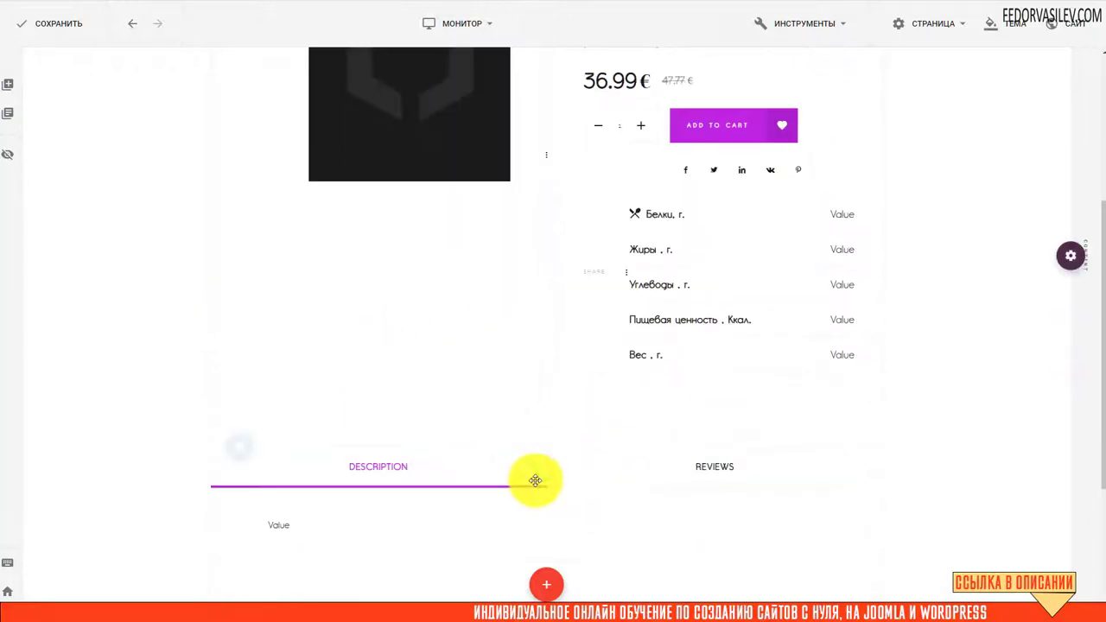
{"action": "scroll", "coordinate": [535, 481], "scroll_direction": "up", "scroll_amount": 5}
{"action": "scroll", "coordinate": [548, 476], "scroll_direction": "down", "scroll_amount": 3}
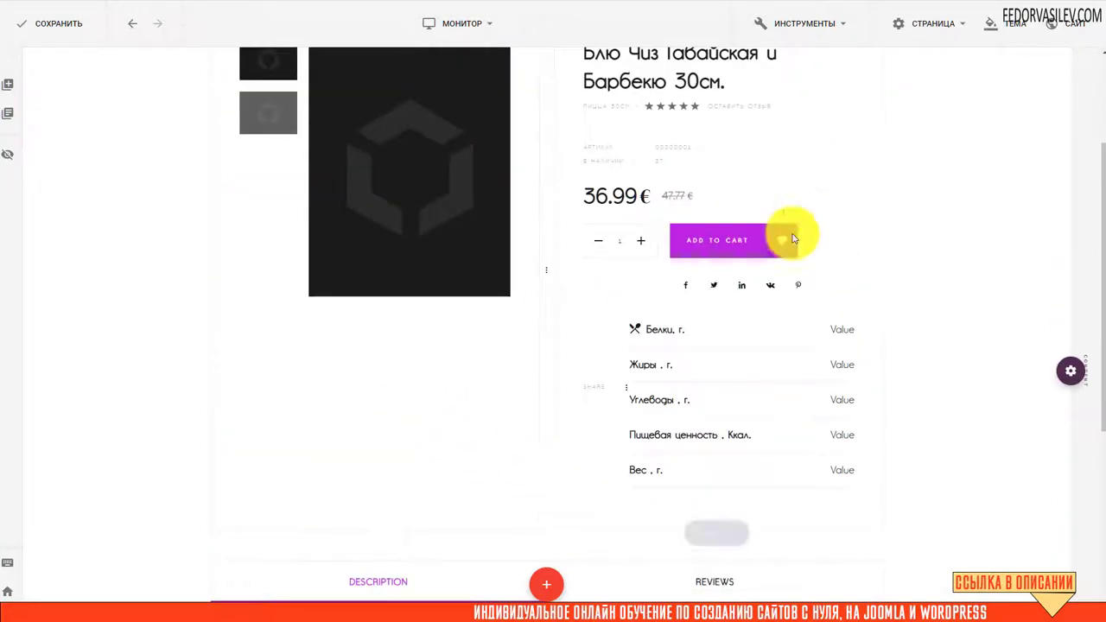
Step: Rename the Description tab below the product info as Описание and give it the collection-item-4 icon
{"action": "scroll", "coordinate": [679, 216], "scroll_direction": "down", "scroll_amount": 6}
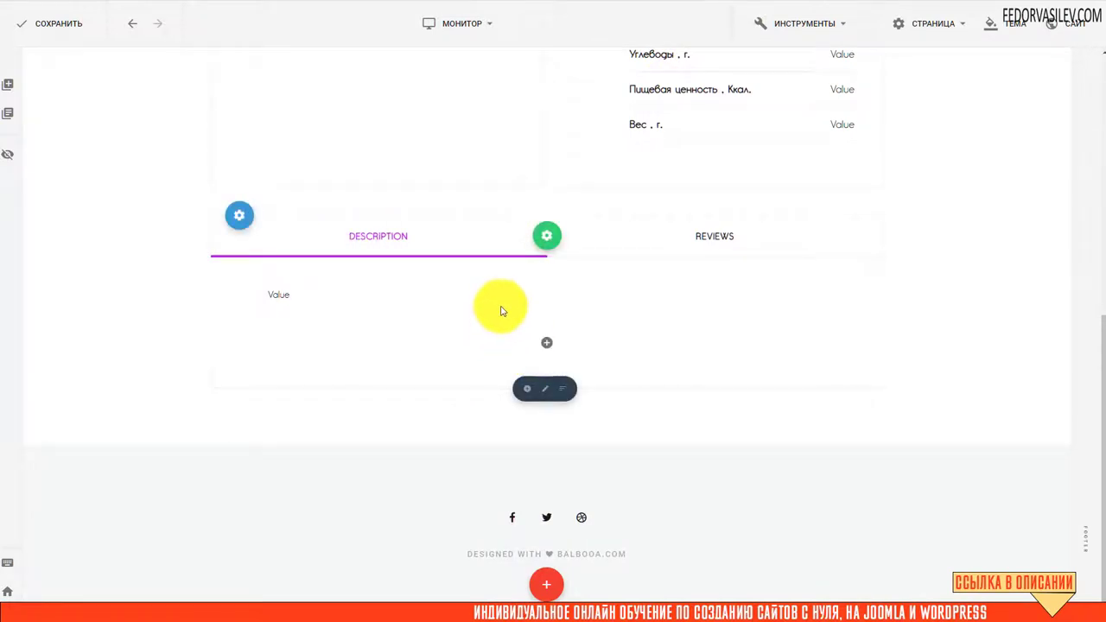
{"action": "mouse_move", "coordinate": [549, 234]}
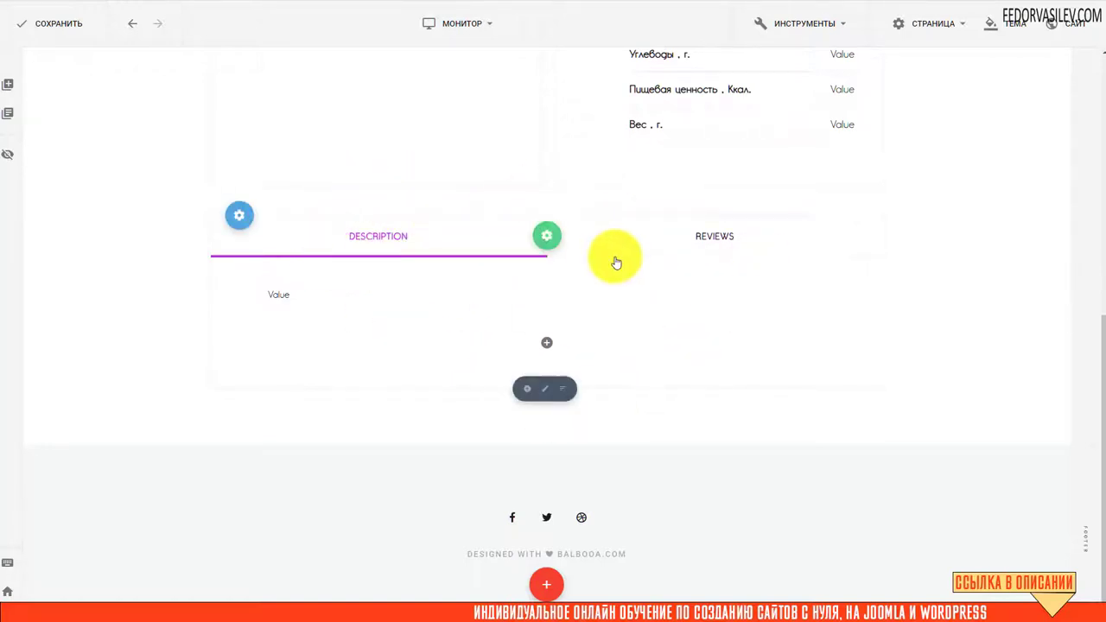
{"action": "left_click", "coordinate": [566, 236]}
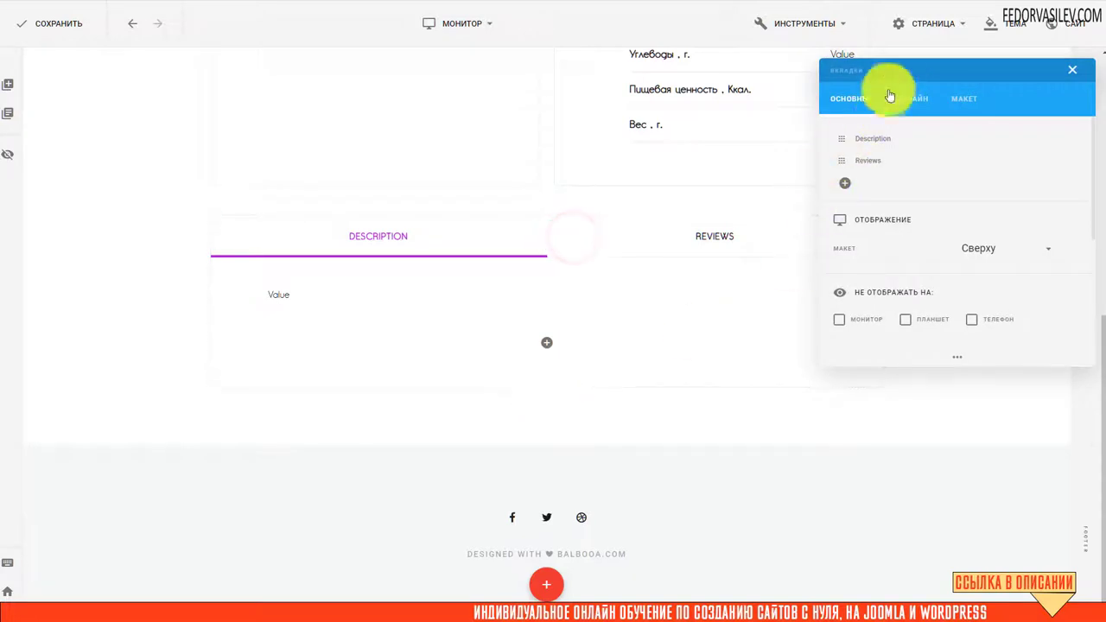
{"action": "left_click_drag", "start_coordinate": [895, 72], "coordinate": [782, 158]}
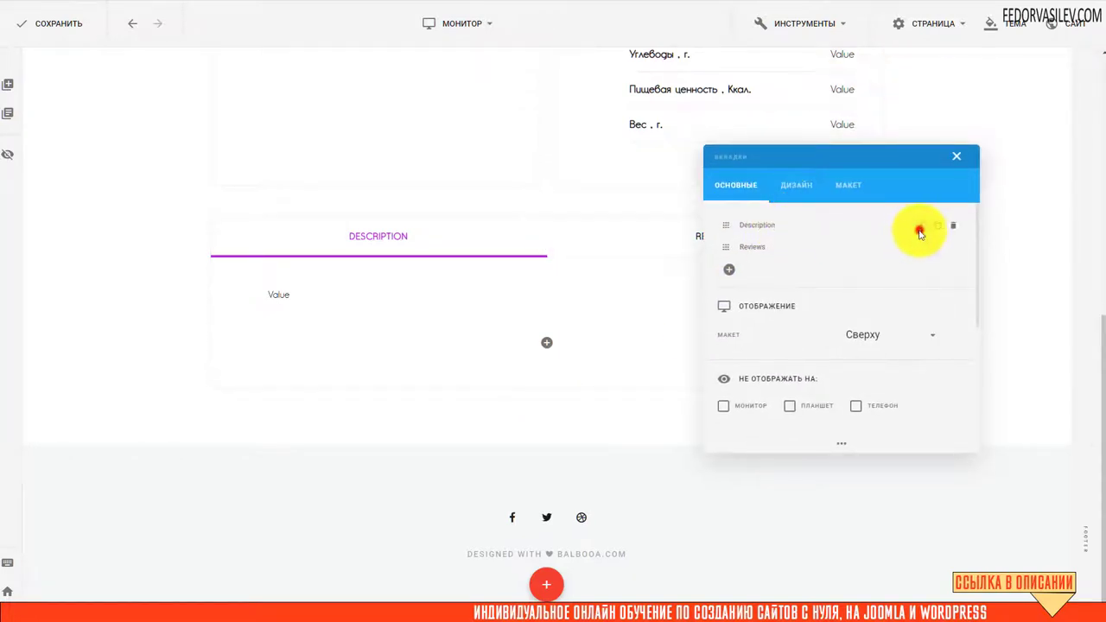
{"action": "left_click", "coordinate": [920, 231]}
{"action": "left_click_drag", "start_coordinate": [551, 294], "coordinate": [496, 298]}
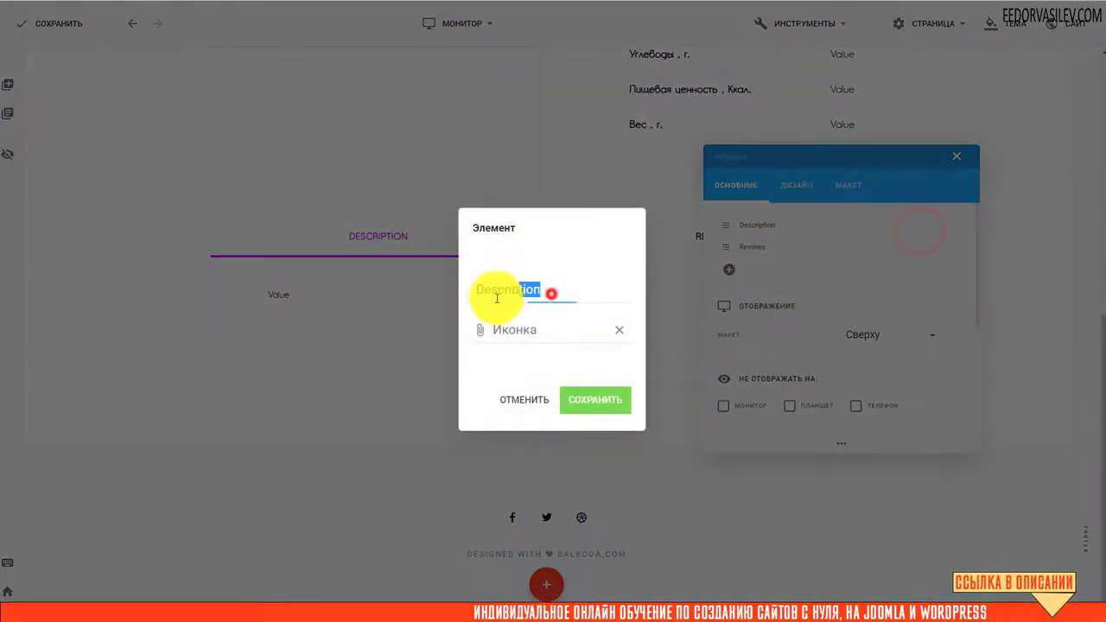
{"action": "double_click", "coordinate": [560, 289]}
{"action": "type", "text": "Описание"}
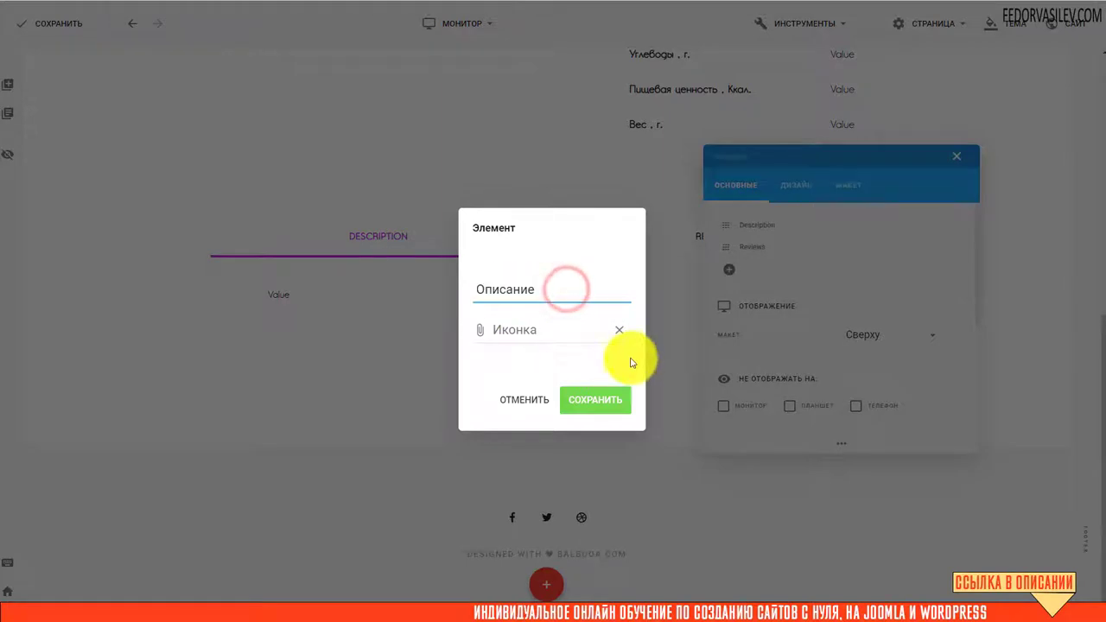
{"action": "left_click", "coordinate": [514, 337]}
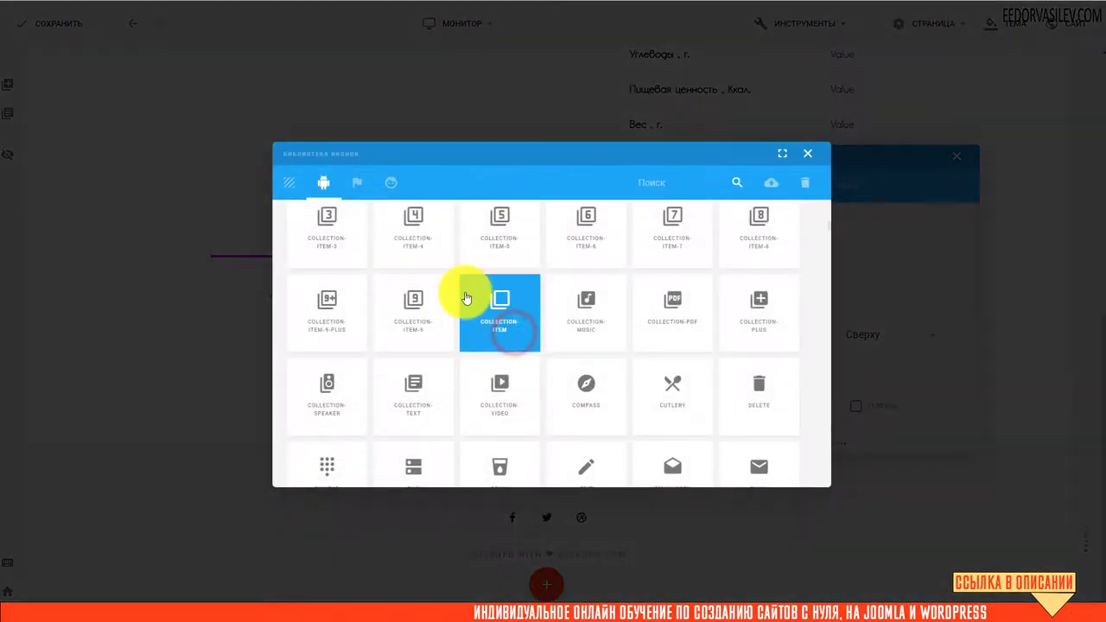
{"action": "left_click", "coordinate": [423, 233]}
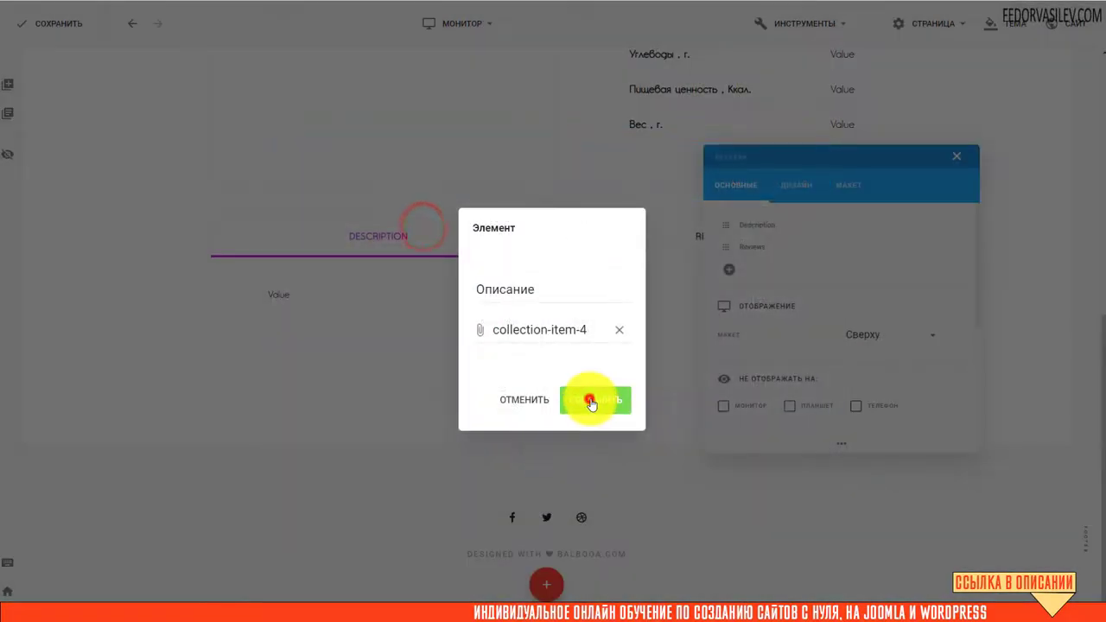
{"action": "left_click", "coordinate": [590, 402]}
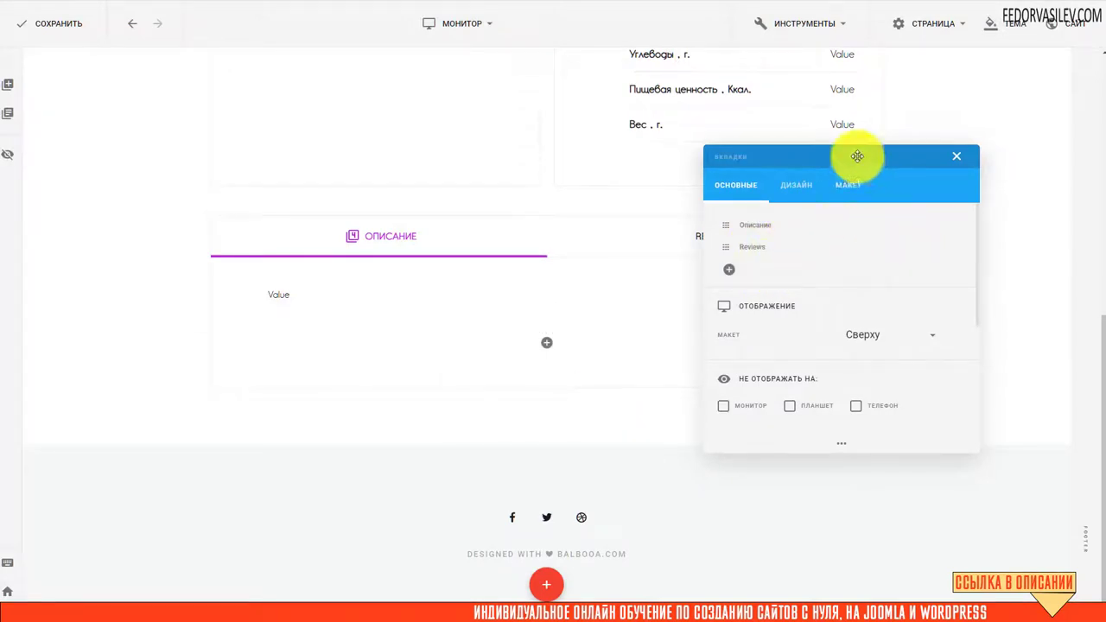
Step: Rename the Reviews tab as Отзывы and give it the edit pencil icon
{"action": "left_click_drag", "start_coordinate": [856, 156], "coordinate": [346, 230]}
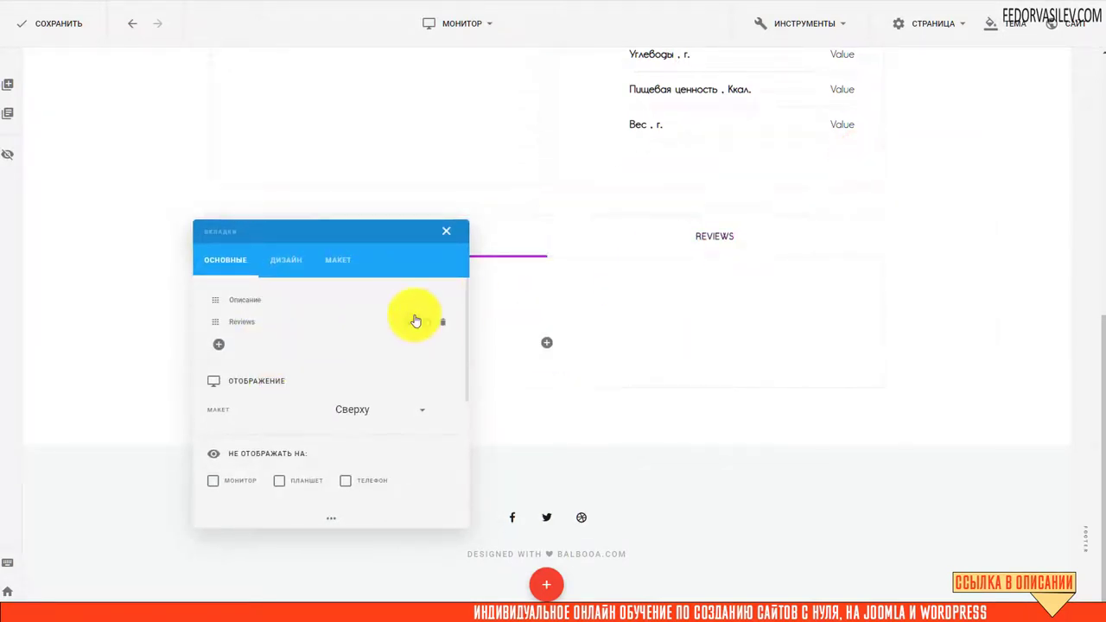
{"action": "left_click", "coordinate": [409, 327]}
{"action": "double_click", "coordinate": [538, 290]}
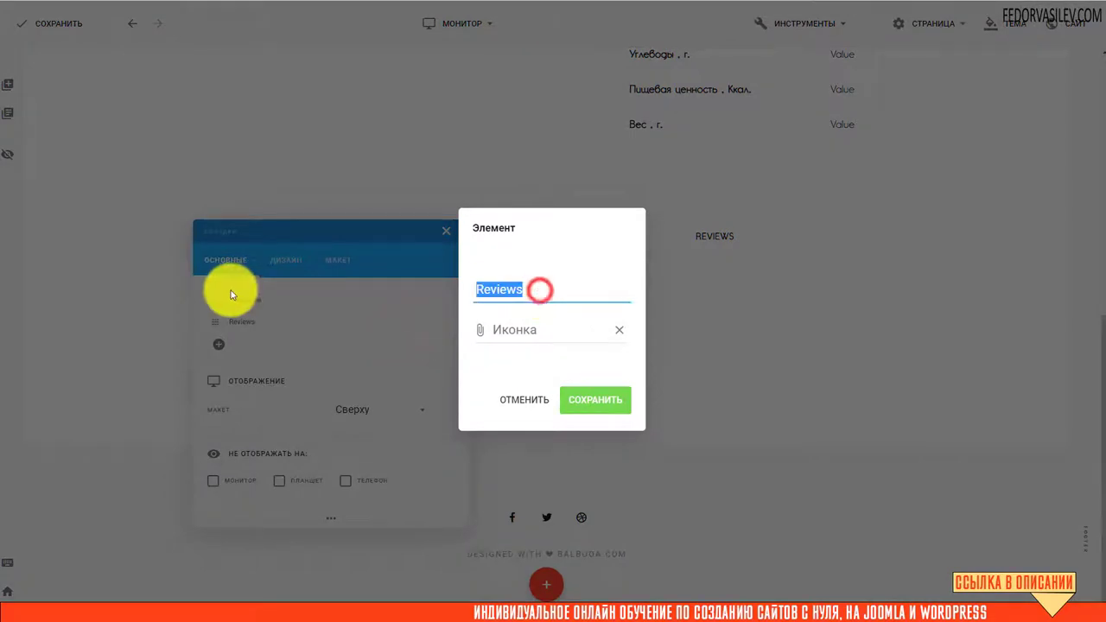
{"action": "type", "text": "Отзывы"}
{"action": "left_click", "coordinate": [496, 329]}
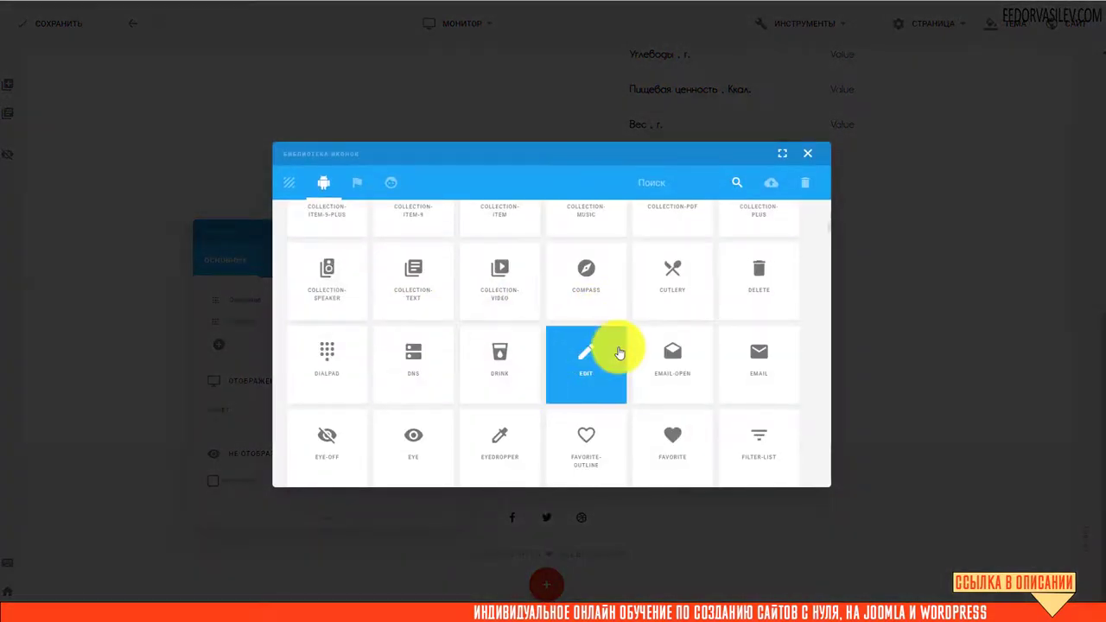
{"action": "left_click", "coordinate": [585, 353]}
{"action": "left_click", "coordinate": [575, 406]}
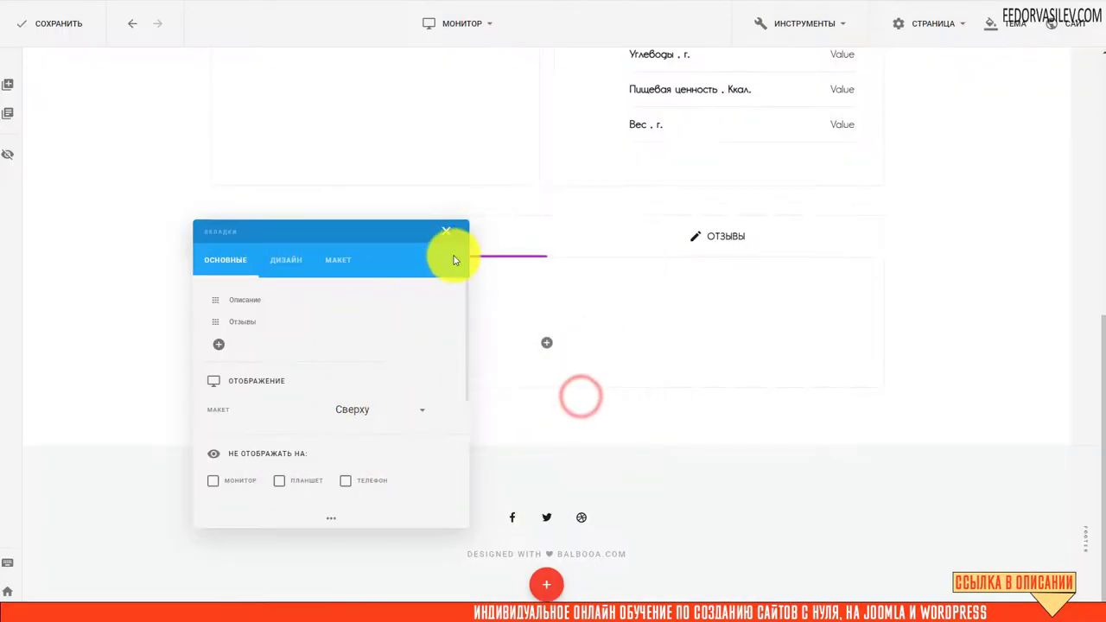
Step: Add a third tab titled ПИЩЕВАЯ ЦЕННОСТЬ with the cutlery icon and close the tabs settings
{"action": "left_click_drag", "start_coordinate": [372, 235], "coordinate": [994, 247]}
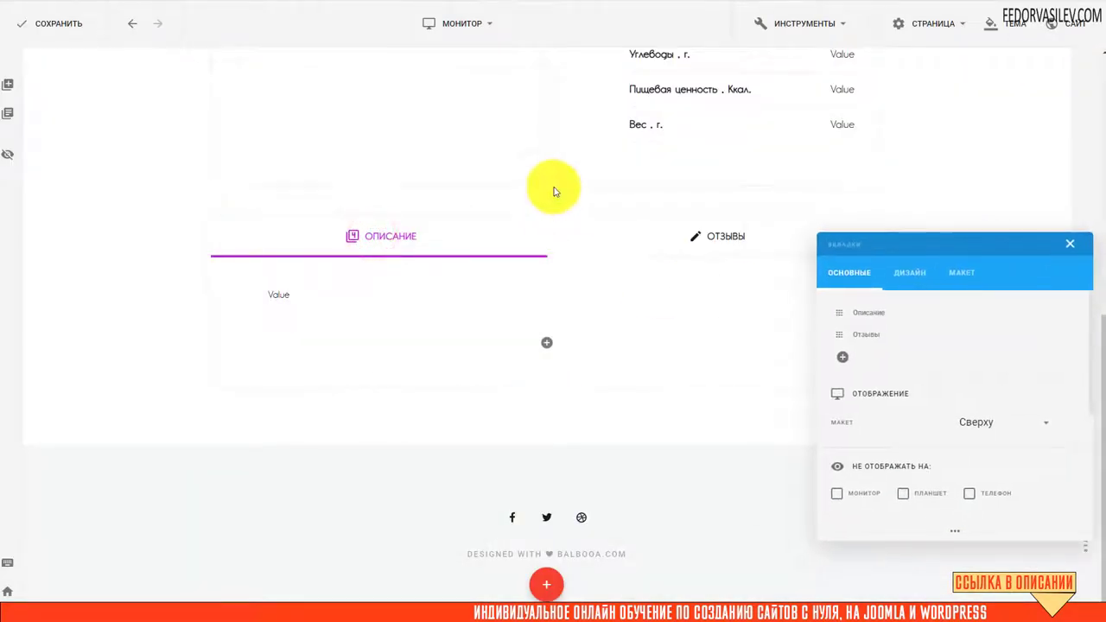
{"action": "left_click_drag", "start_coordinate": [827, 237], "coordinate": [377, 286]}
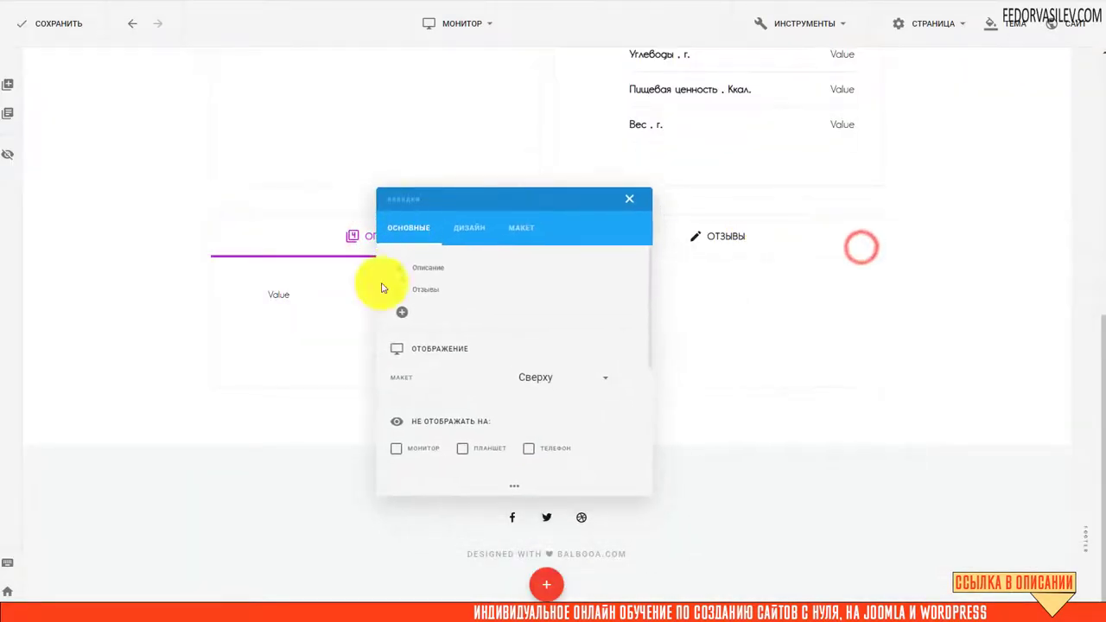
{"action": "left_click", "coordinate": [398, 314]}
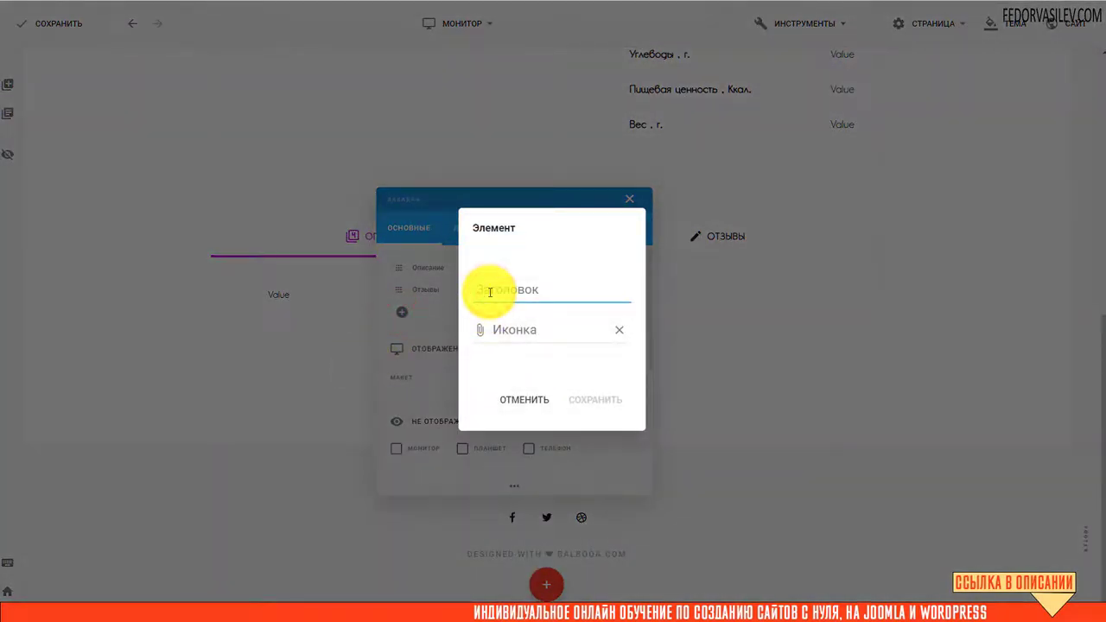
{"action": "right_click", "coordinate": [532, 289]}
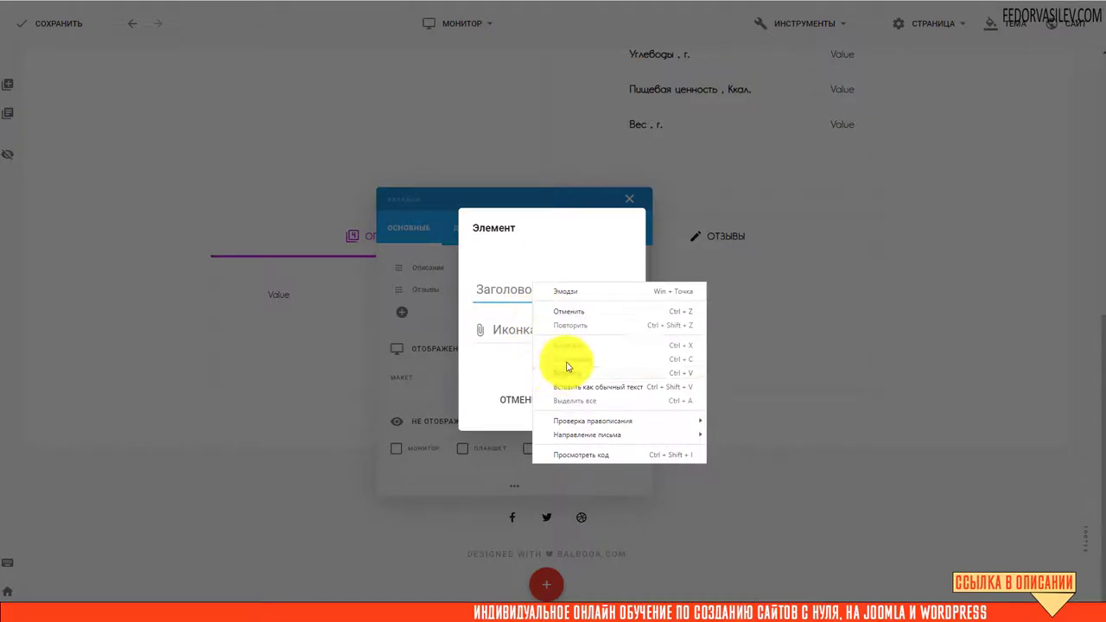
{"action": "left_click", "coordinate": [573, 373]}
{"action": "left_click", "coordinate": [509, 334]}
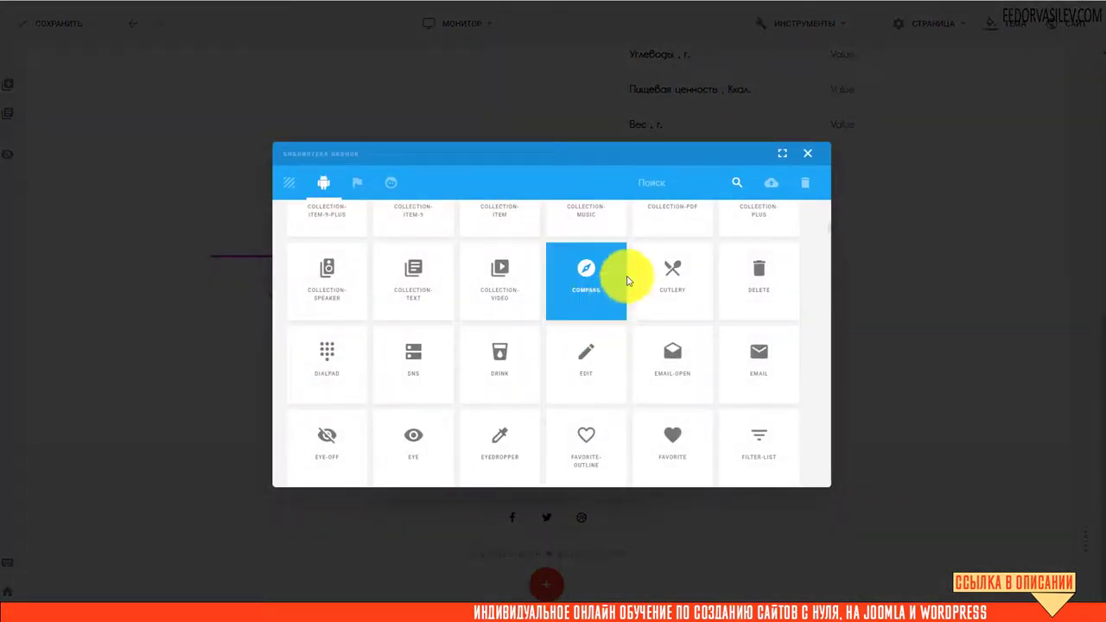
{"action": "left_click", "coordinate": [661, 273]}
{"action": "left_click", "coordinate": [568, 402]}
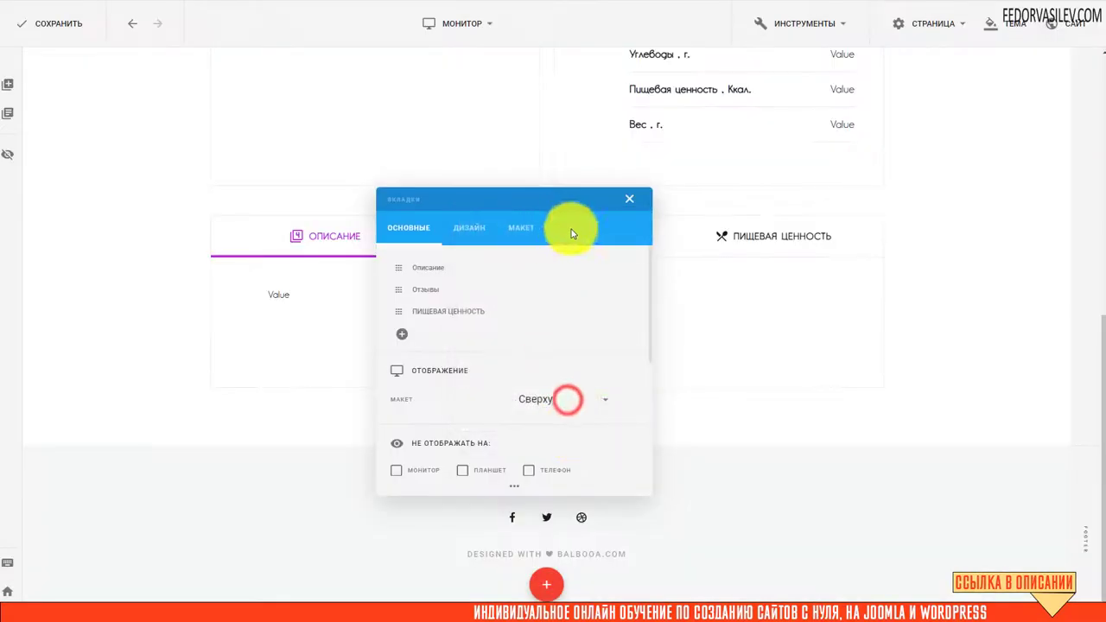
{"action": "left_click", "coordinate": [630, 207]}
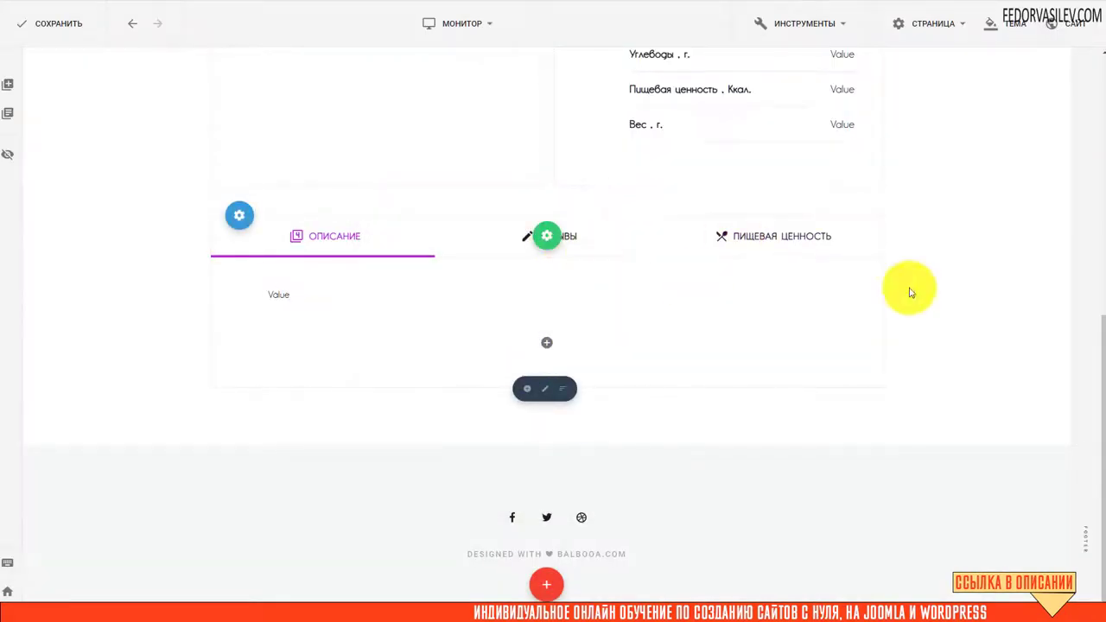
Step: Move the nutrition field group from the product info column into the empty ПИЩЕВАЯ ЦЕННОСТЬ tab
{"action": "left_click", "coordinate": [748, 242]}
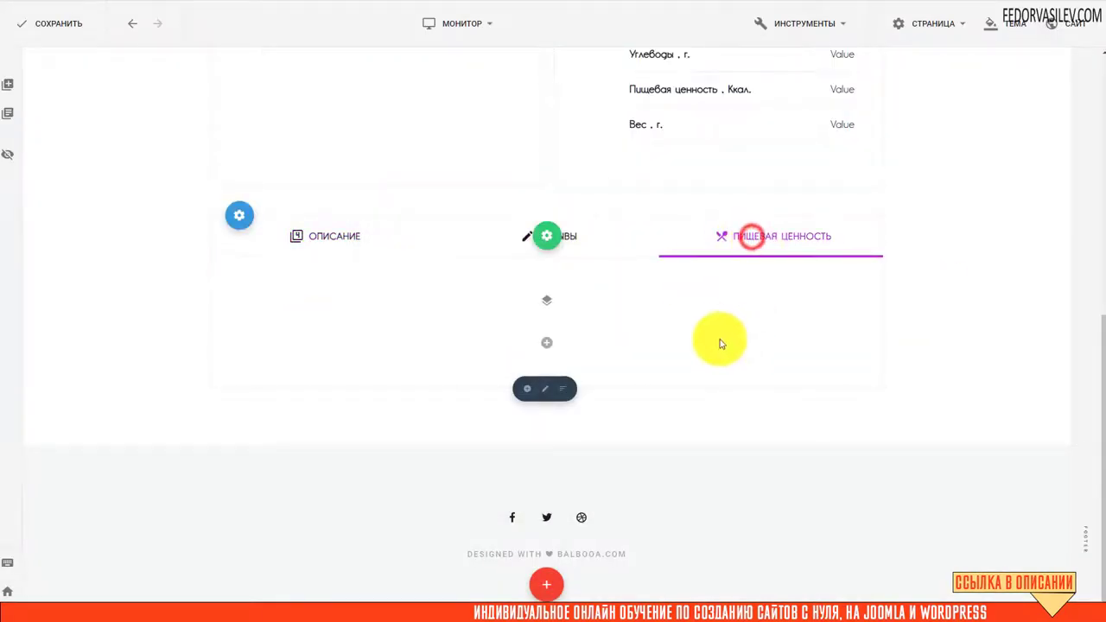
{"action": "scroll", "coordinate": [671, 378], "scroll_direction": "up", "scroll_amount": 2}
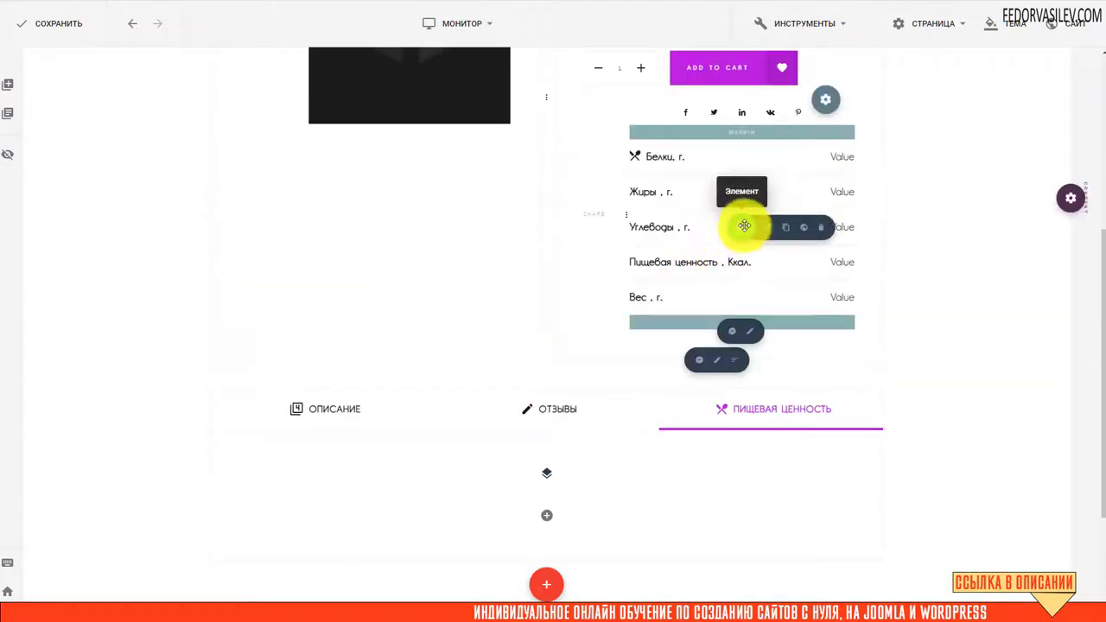
{"action": "left_click_drag", "start_coordinate": [744, 225], "coordinate": [541, 276]}
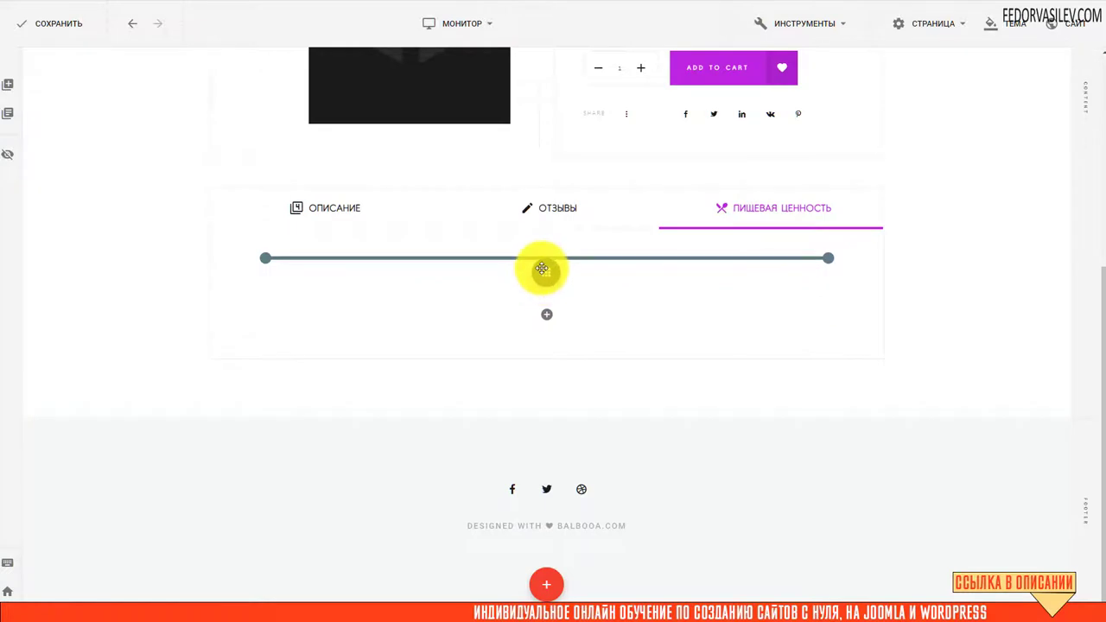
{"action": "left_click_drag", "start_coordinate": [542, 268], "coordinate": [548, 275]}
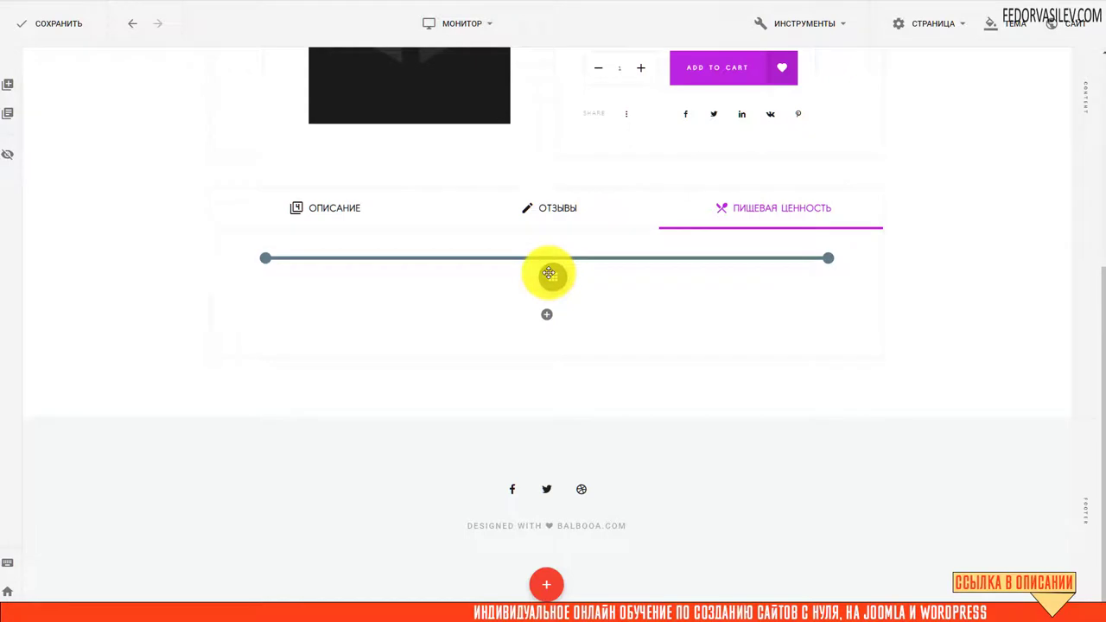
{"action": "left_click_drag", "start_coordinate": [548, 275], "coordinate": [548, 275]}
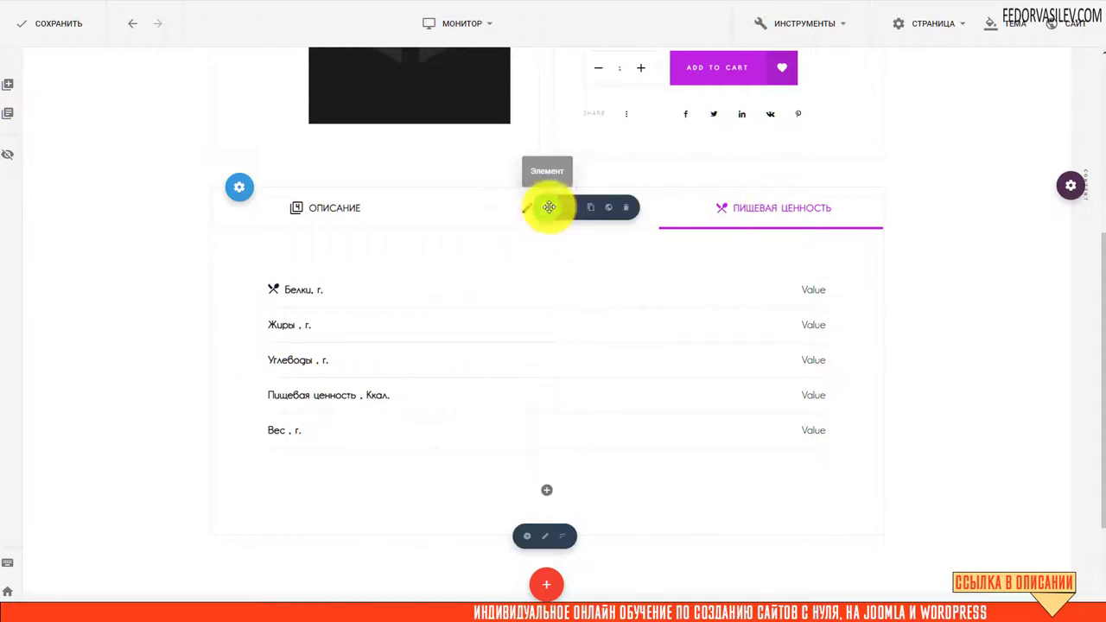
Step: Reorder the tabs so that ПИЩЕВАЯ ЦЕННОСТЬ comes first, before Описание, and close the tabs settings
{"action": "left_click", "coordinate": [568, 213]}
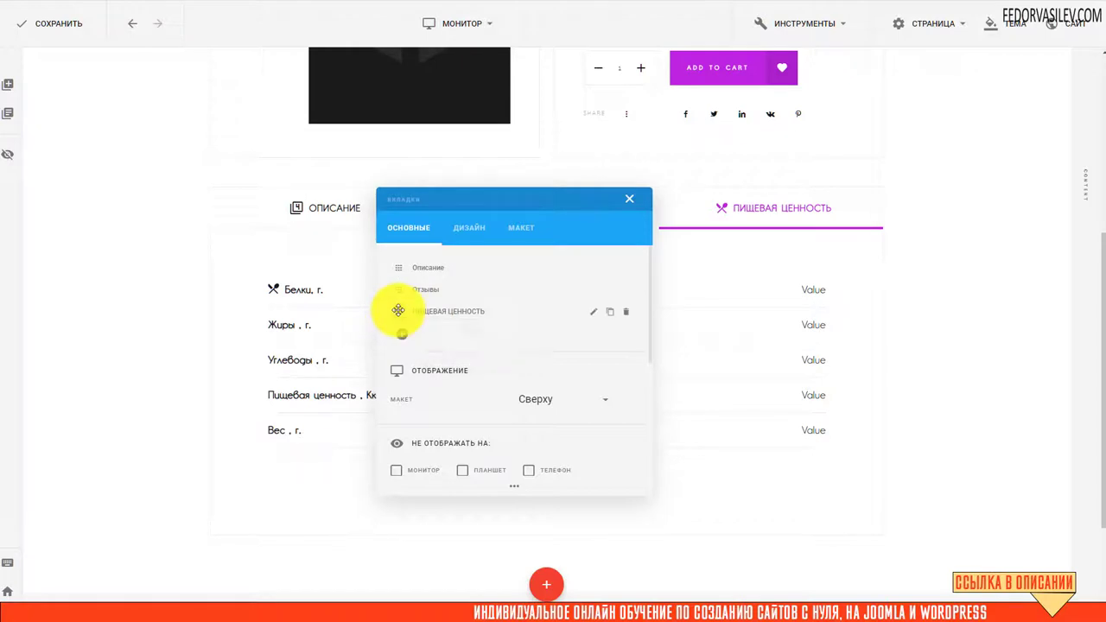
{"action": "left_click_drag", "start_coordinate": [397, 311], "coordinate": [398, 259]}
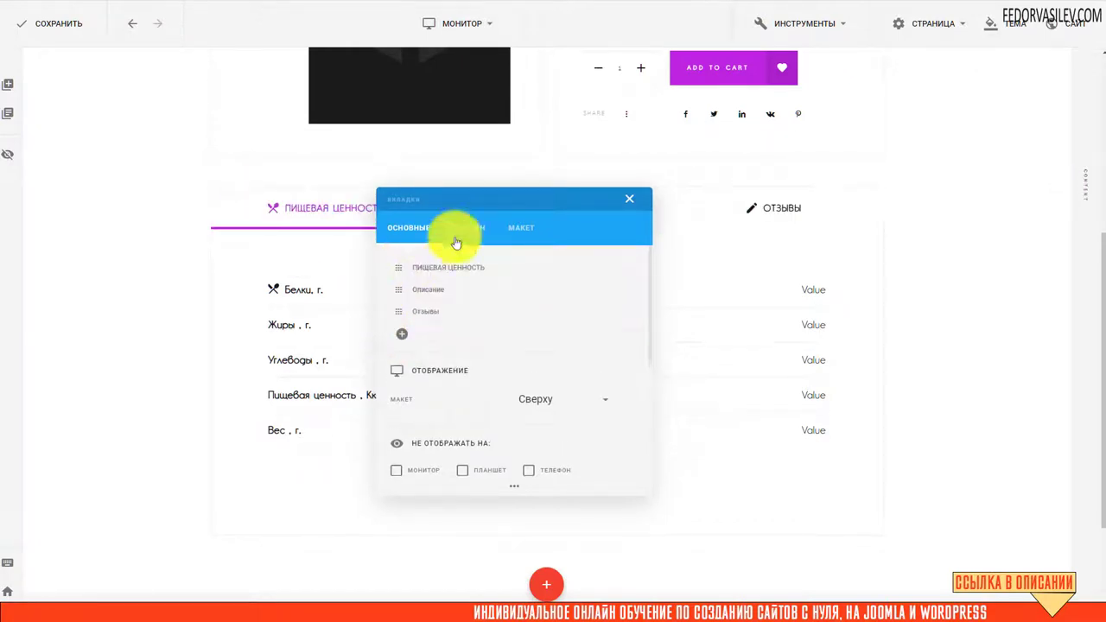
{"action": "left_click", "coordinate": [629, 199]}
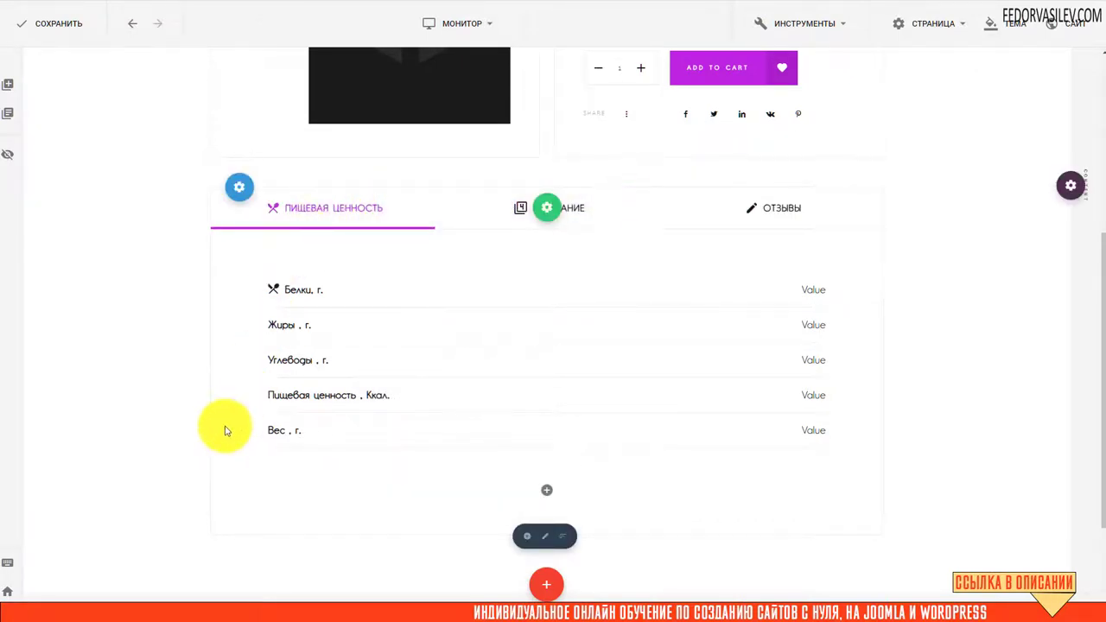
Step: Set the tabs element's layout (Макет) to Слева and close its settings
{"action": "mouse_move", "coordinate": [562, 204]}
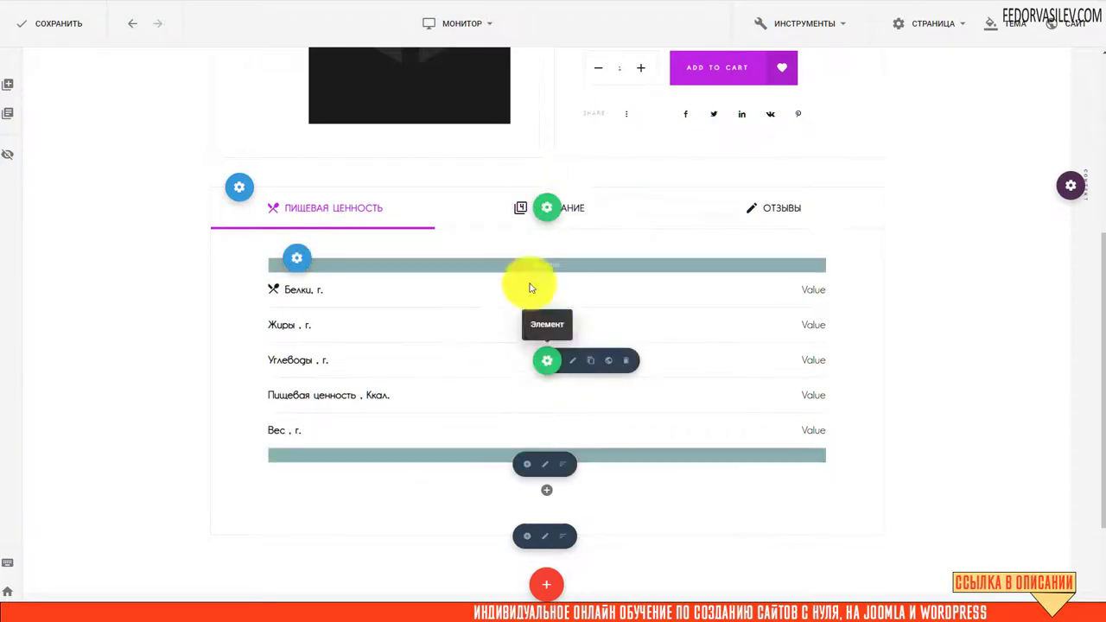
{"action": "left_click", "coordinate": [574, 208]}
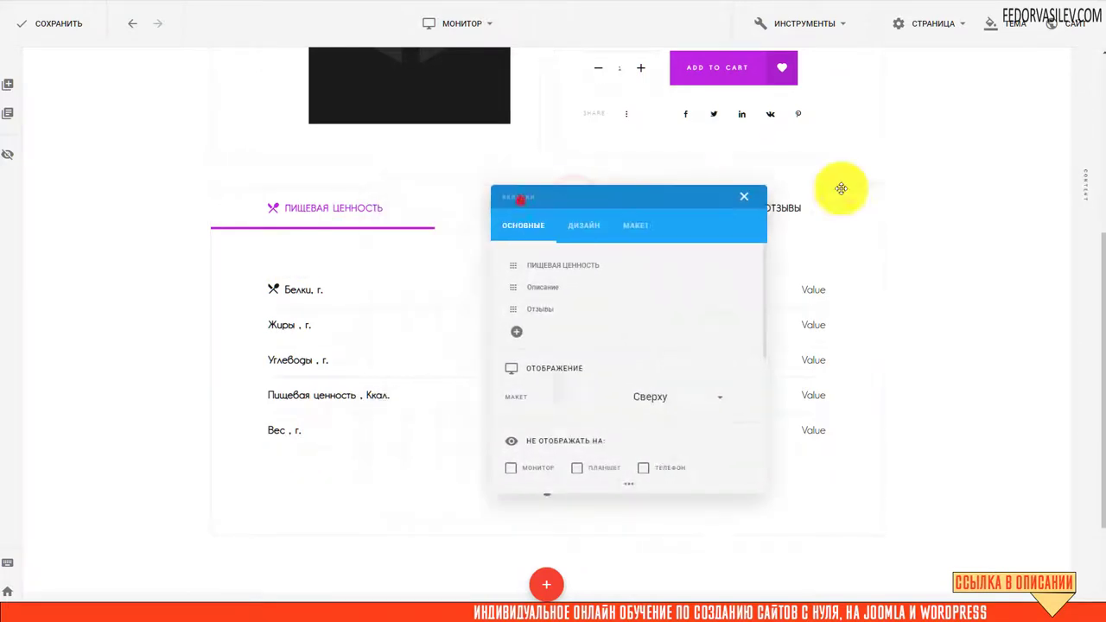
{"action": "scroll", "coordinate": [812, 308], "scroll_direction": "down", "scroll_amount": 1}
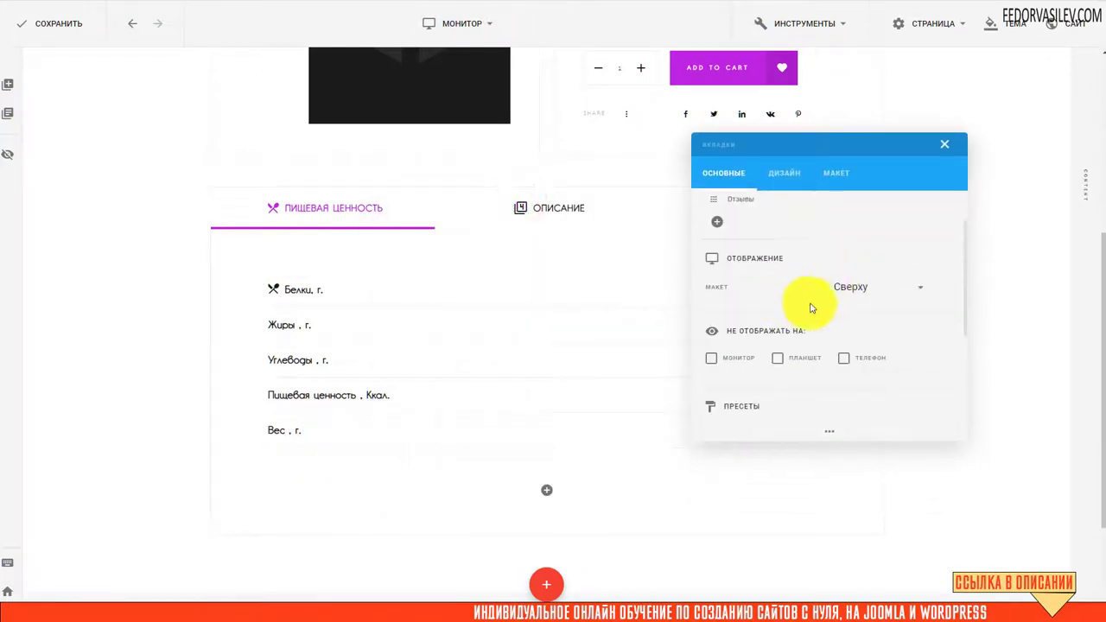
{"action": "left_click", "coordinate": [851, 288]}
{"action": "left_click", "coordinate": [802, 346]}
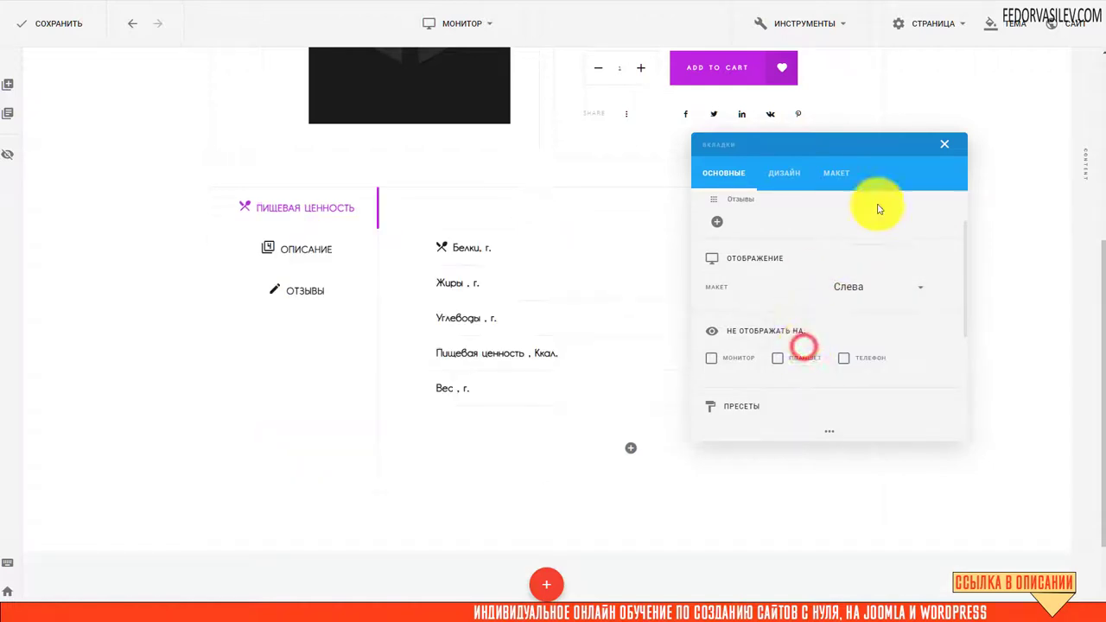
{"action": "left_click", "coordinate": [944, 143]}
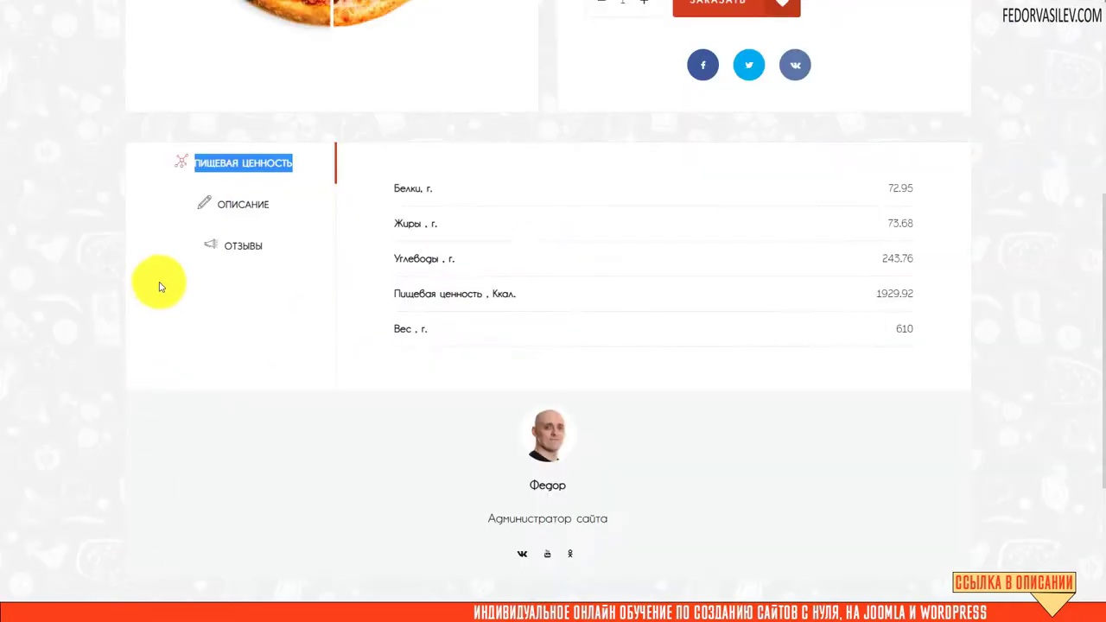
Step: Examine the Описание and Отзывы tabs on the finished pizza product page of the live site
{"action": "left_click", "coordinate": [271, 193]}
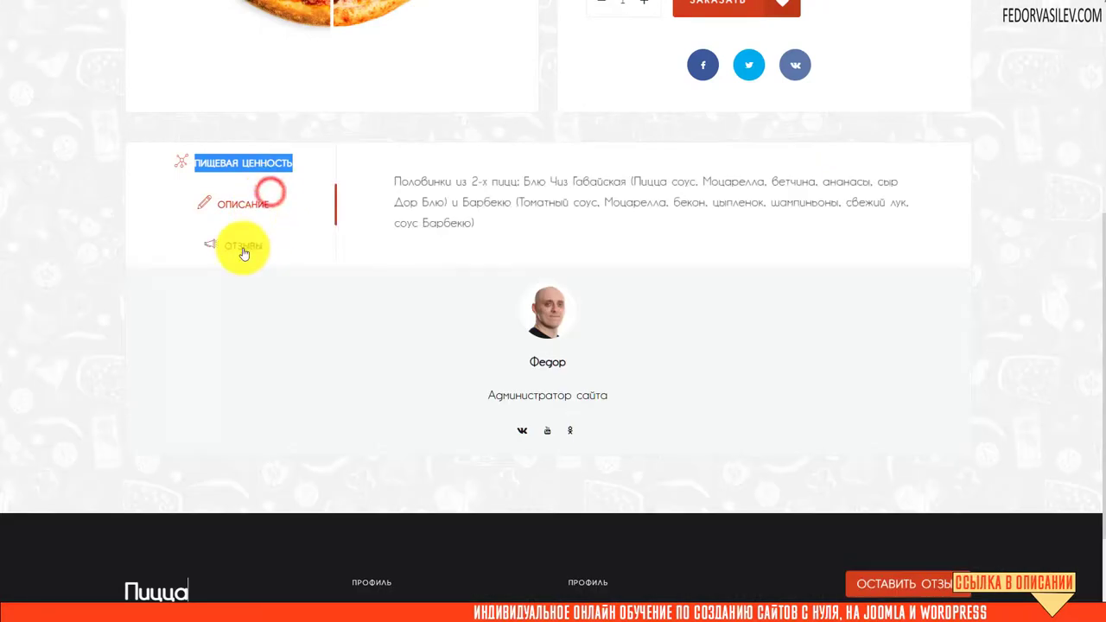
{"action": "left_click", "coordinate": [240, 247]}
{"action": "scroll", "coordinate": [356, 246], "scroll_direction": "down", "scroll_amount": 1}
{"action": "scroll", "coordinate": [356, 247], "scroll_direction": "up", "scroll_amount": 1}
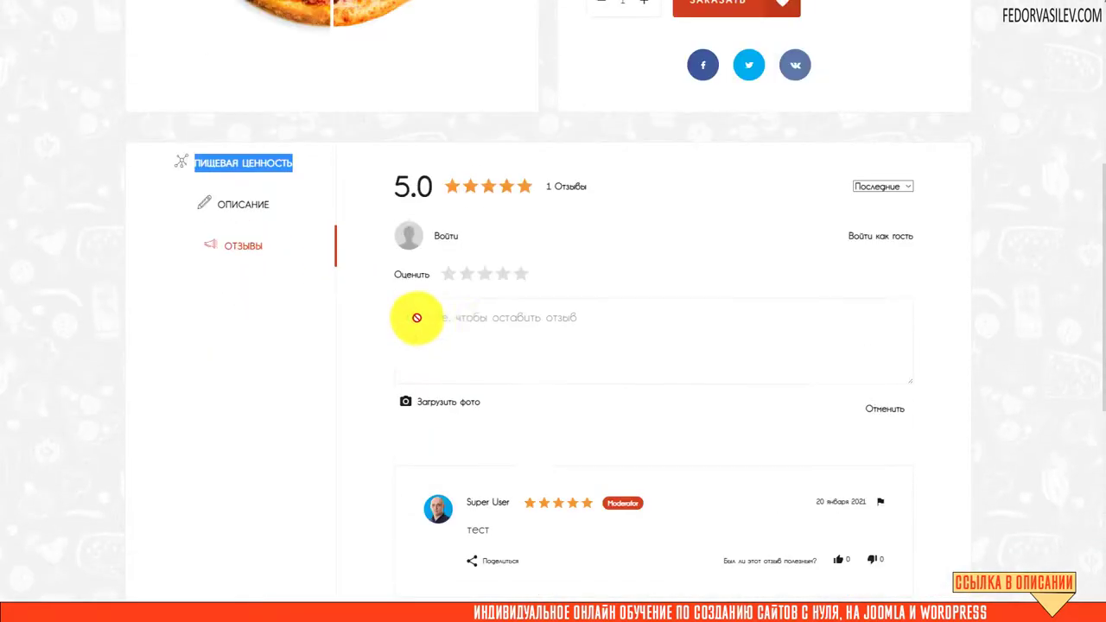
Step: Compare the finished site's product tabs with the pizza product layout in the editor, from its gallery and price down to the nutrition fields
{"action": "left_click", "coordinate": [235, 204]}
{"action": "left_click", "coordinate": [232, 280]}
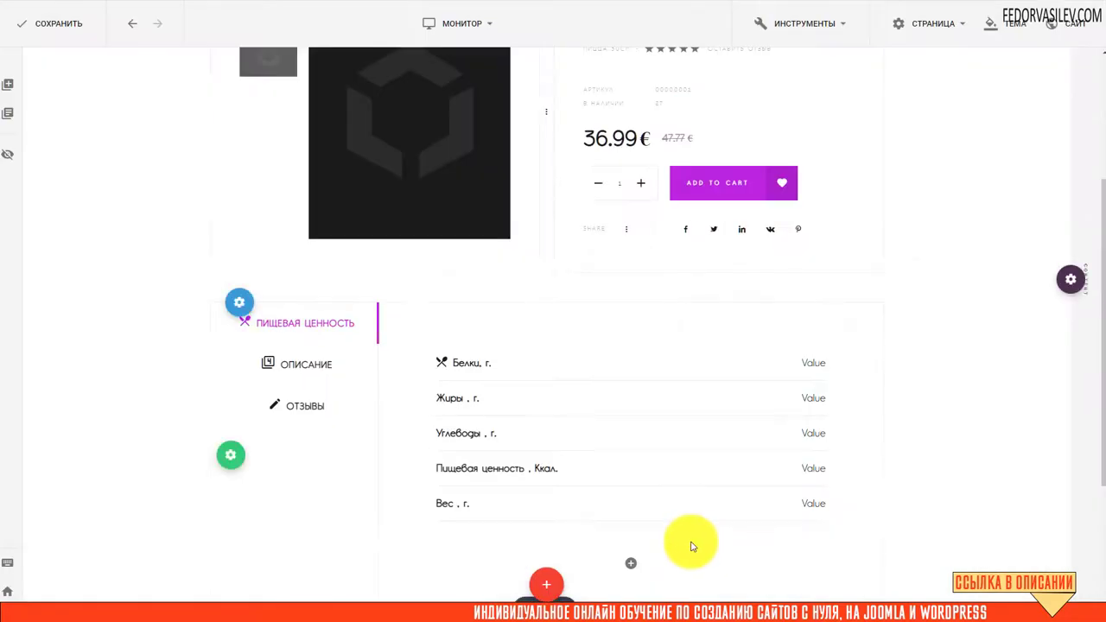
{"action": "scroll", "coordinate": [579, 501], "scroll_direction": "down", "scroll_amount": 2}
{"action": "scroll", "coordinate": [407, 418], "scroll_direction": "up", "scroll_amount": 4}
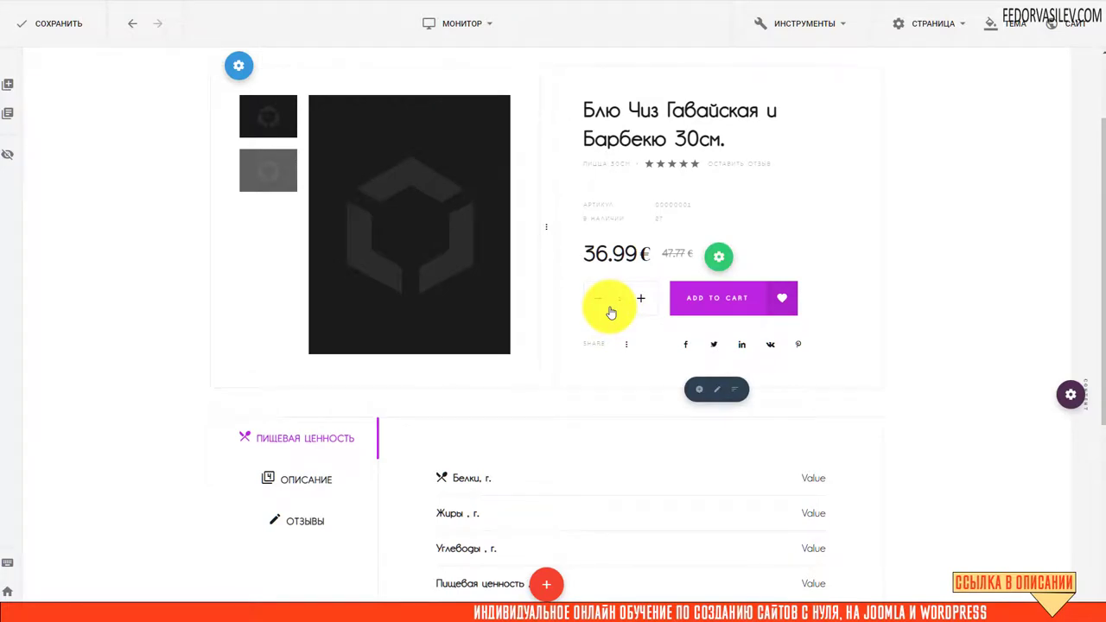
{"action": "scroll", "coordinate": [562, 332], "scroll_direction": "up", "scroll_amount": 2}
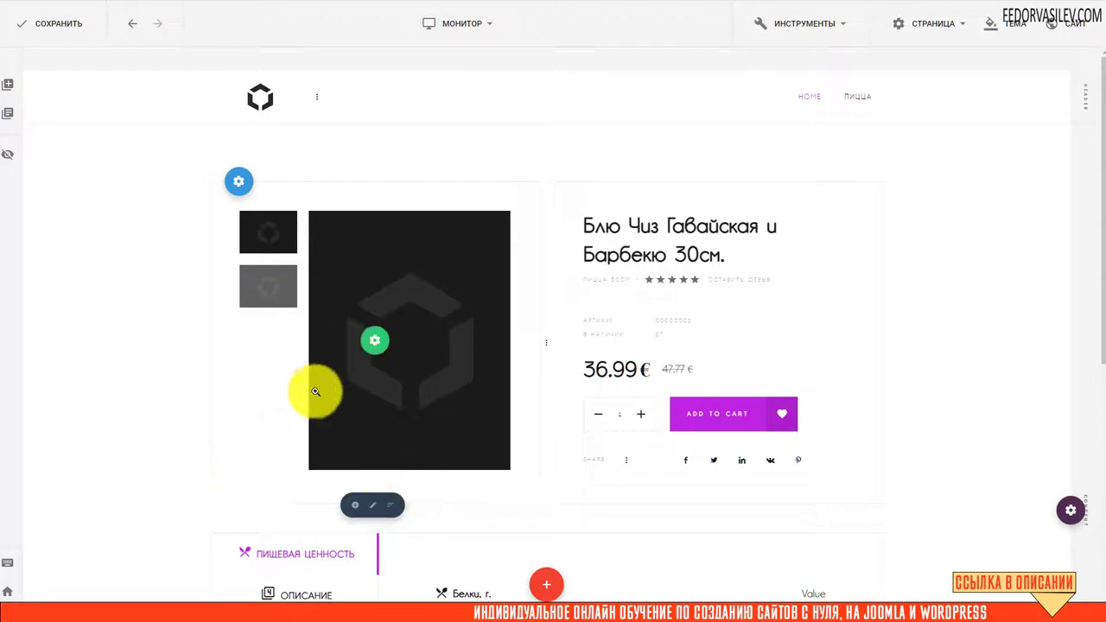
{"action": "scroll", "coordinate": [416, 325], "scroll_direction": "down", "scroll_amount": 1}
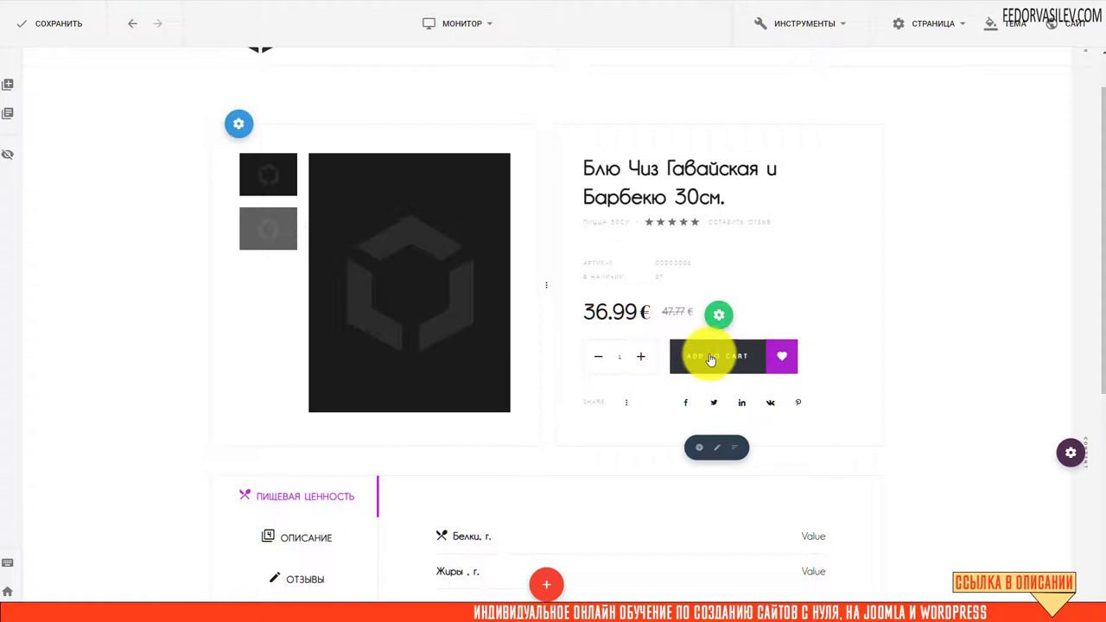
{"action": "scroll", "coordinate": [432, 279], "scroll_direction": "up", "scroll_amount": 1}
{"action": "scroll", "coordinate": [407, 301], "scroll_direction": "down", "scroll_amount": 5}
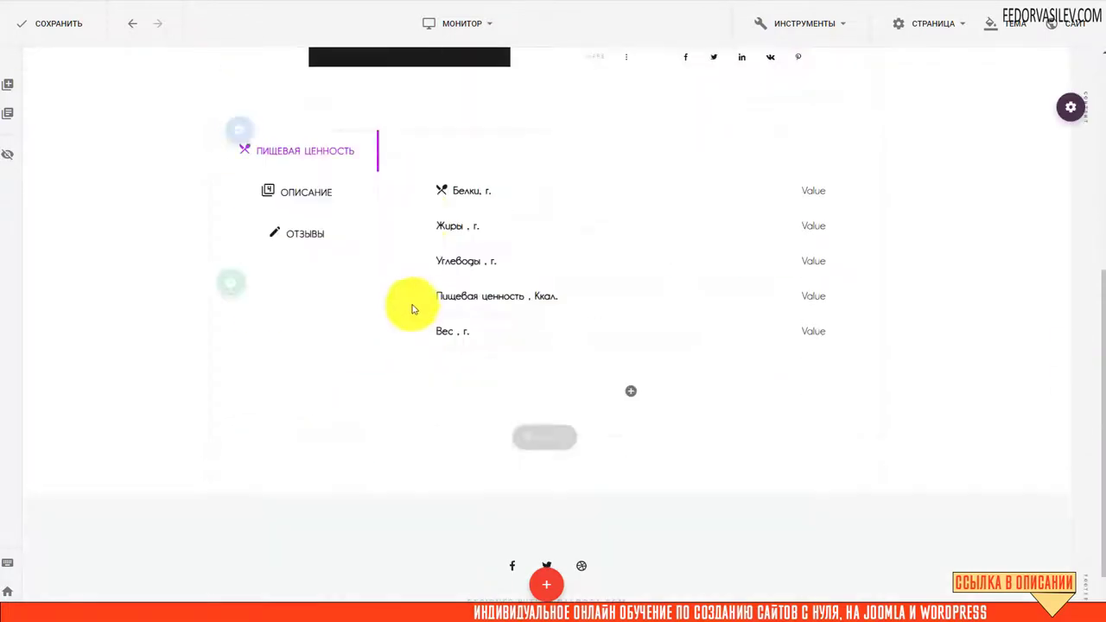
{"action": "scroll", "coordinate": [367, 341], "scroll_direction": "up", "scroll_amount": 5}
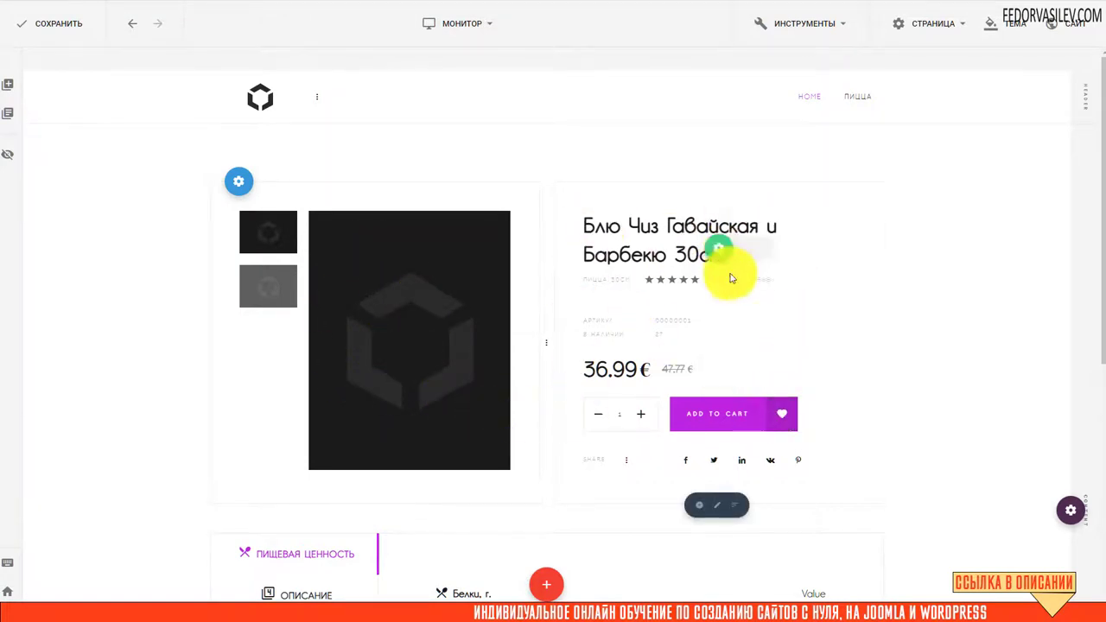
{"action": "scroll", "coordinate": [730, 278], "scroll_direction": "down", "scroll_amount": 4}
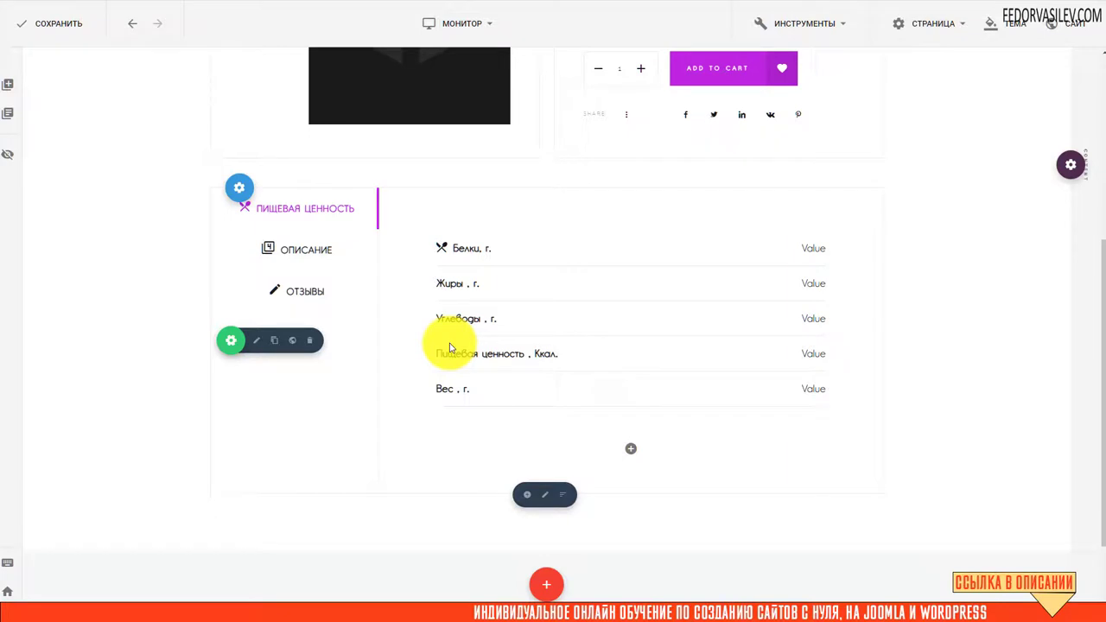
Step: Go through the layout's Описание, Отзывы and ПИЩЕВАЯ ЦЕННОСТЬ tabs and save the product layout
{"action": "left_click", "coordinate": [318, 251]}
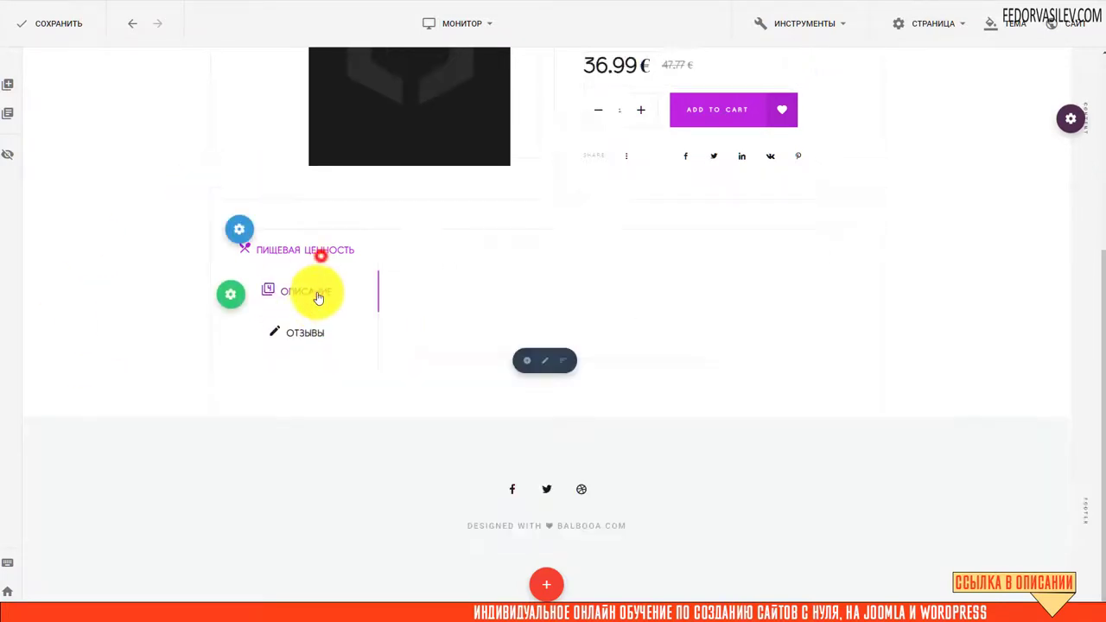
{"action": "left_click", "coordinate": [296, 341]}
{"action": "left_click", "coordinate": [321, 248]}
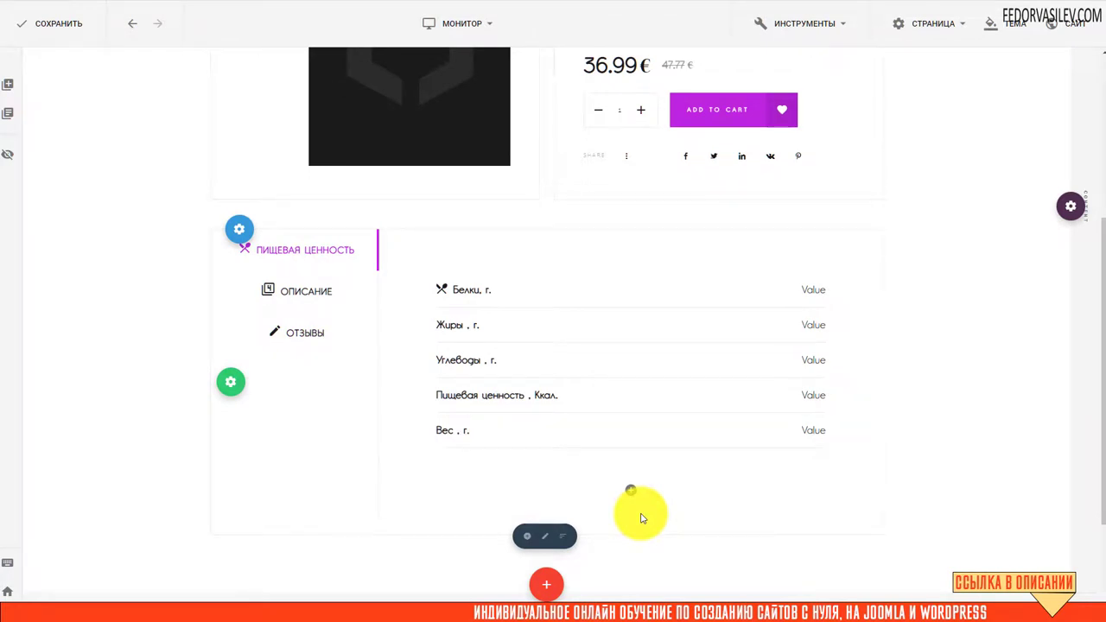
{"action": "scroll", "coordinate": [777, 544], "scroll_direction": "up", "scroll_amount": 4}
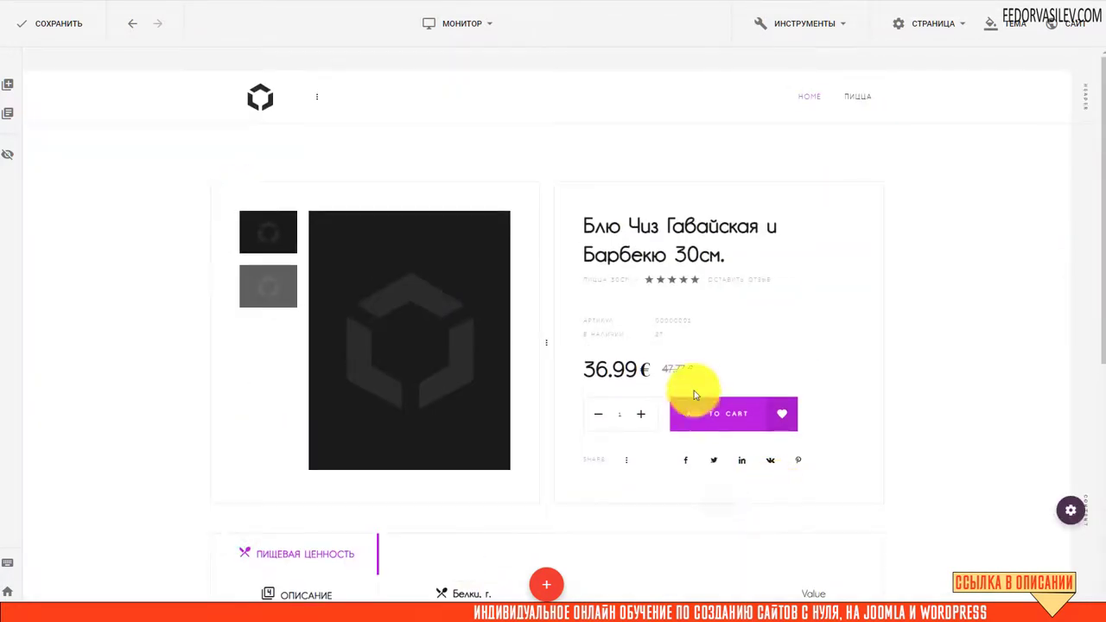
{"action": "left_click", "coordinate": [469, 31]}
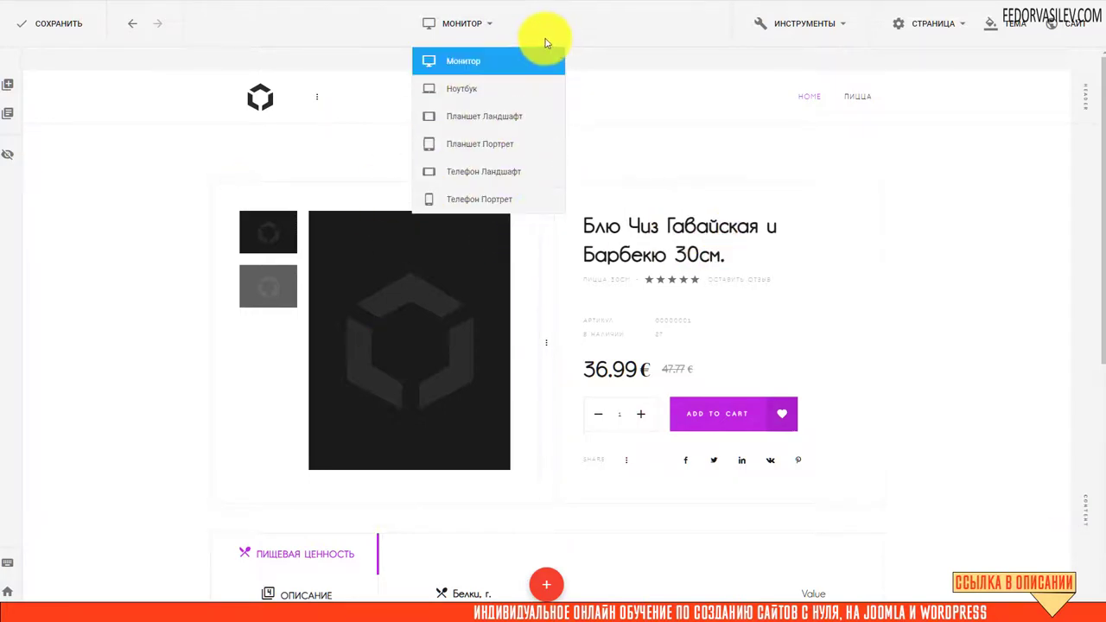
{"action": "left_click", "coordinate": [649, 104]}
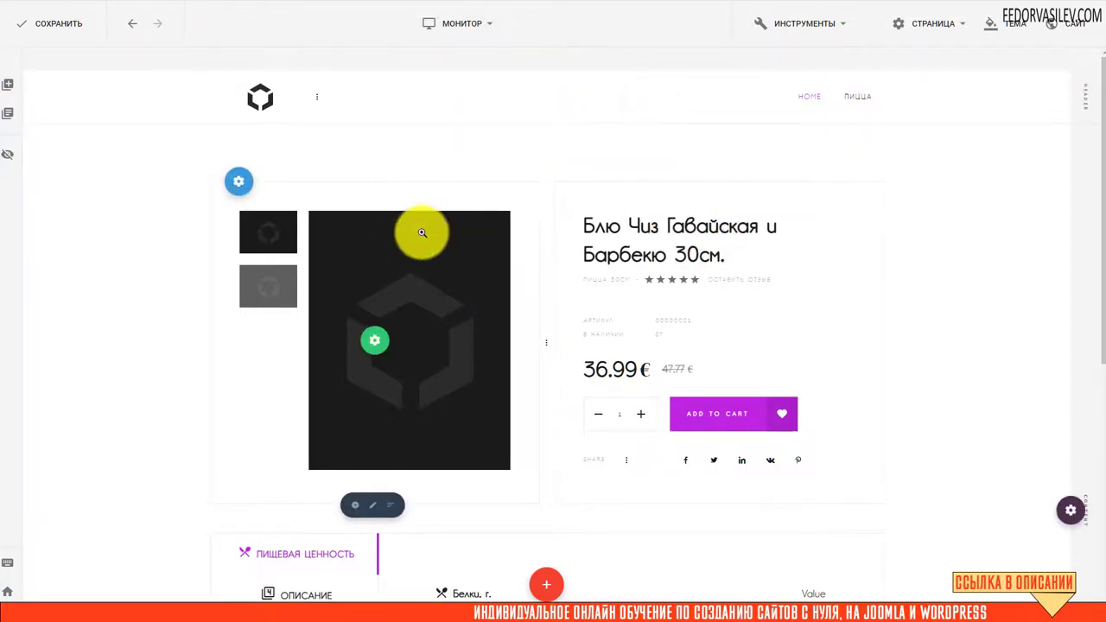
{"action": "left_click", "coordinate": [69, 26]}
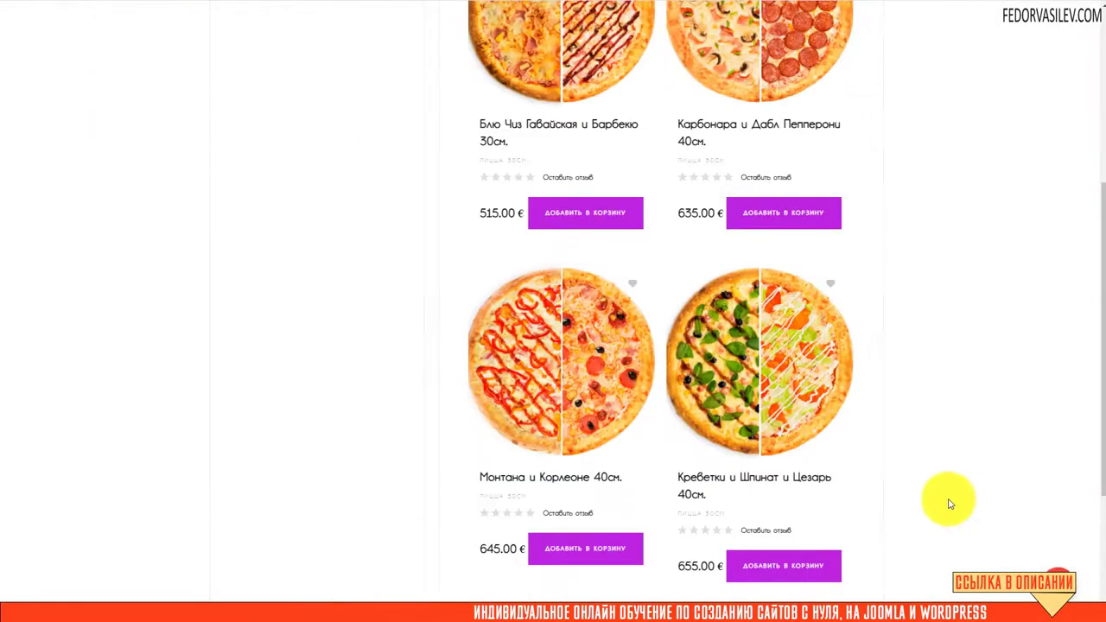
Step: Open the Блю Чиз Гавайская и Барбекю 30см. product page from the site's pizza catalog and examine its three tabs
{"action": "scroll", "coordinate": [674, 346], "scroll_direction": "up", "scroll_amount": 5}
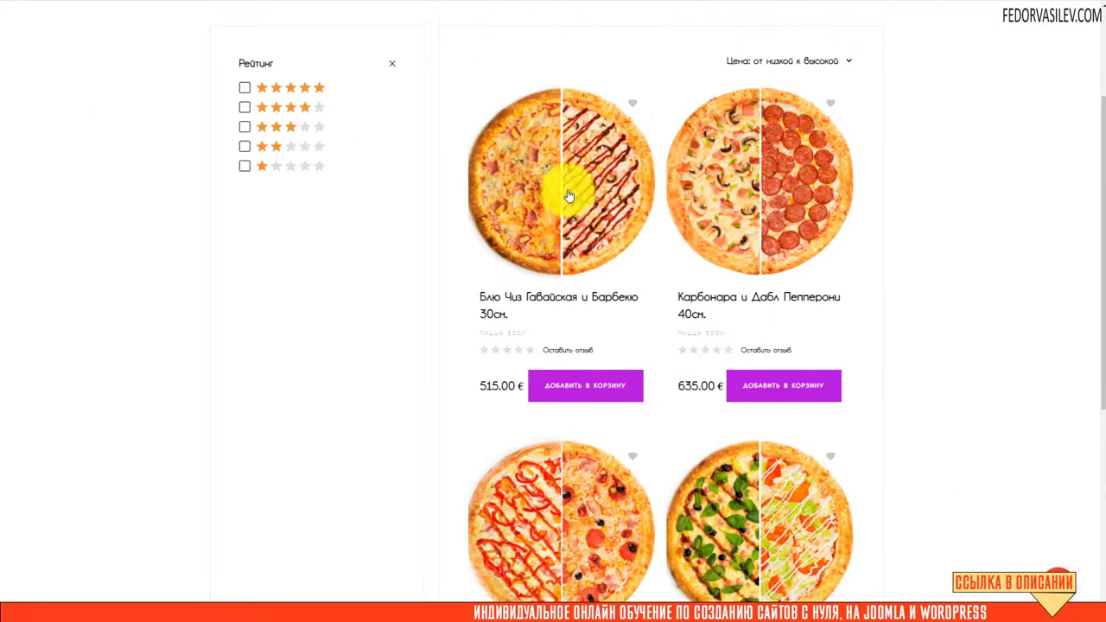
{"action": "left_click", "coordinate": [566, 190]}
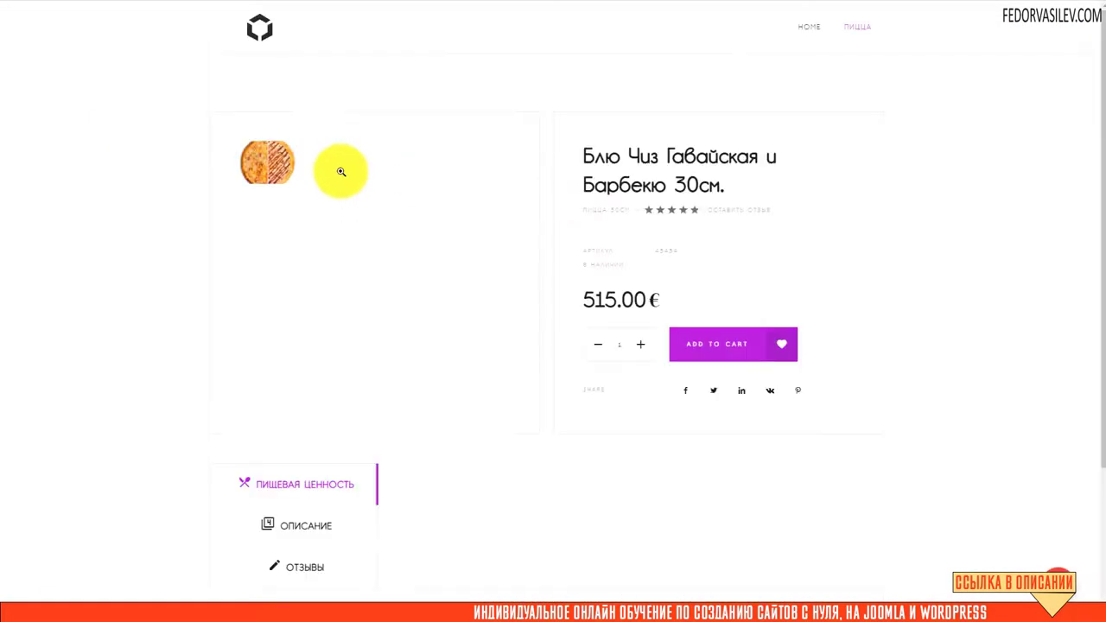
{"action": "scroll", "coordinate": [291, 395], "scroll_direction": "down", "scroll_amount": 2}
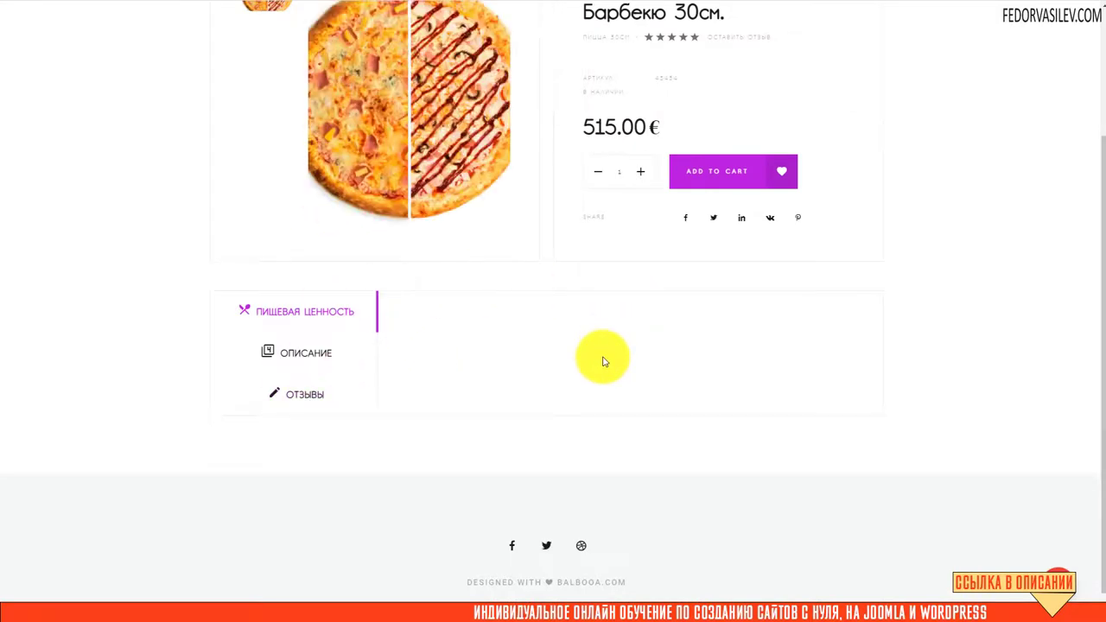
{"action": "scroll", "coordinate": [603, 362], "scroll_direction": "up", "scroll_amount": 2}
{"action": "scroll", "coordinate": [469, 234], "scroll_direction": "down", "scroll_amount": 2}
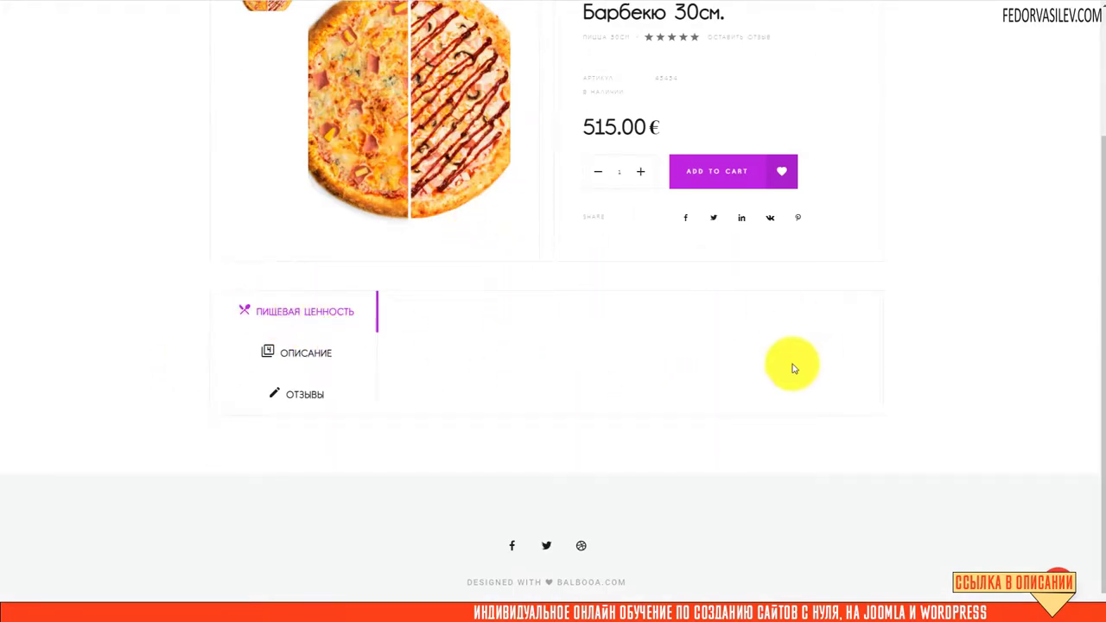
{"action": "left_click", "coordinate": [317, 353]}
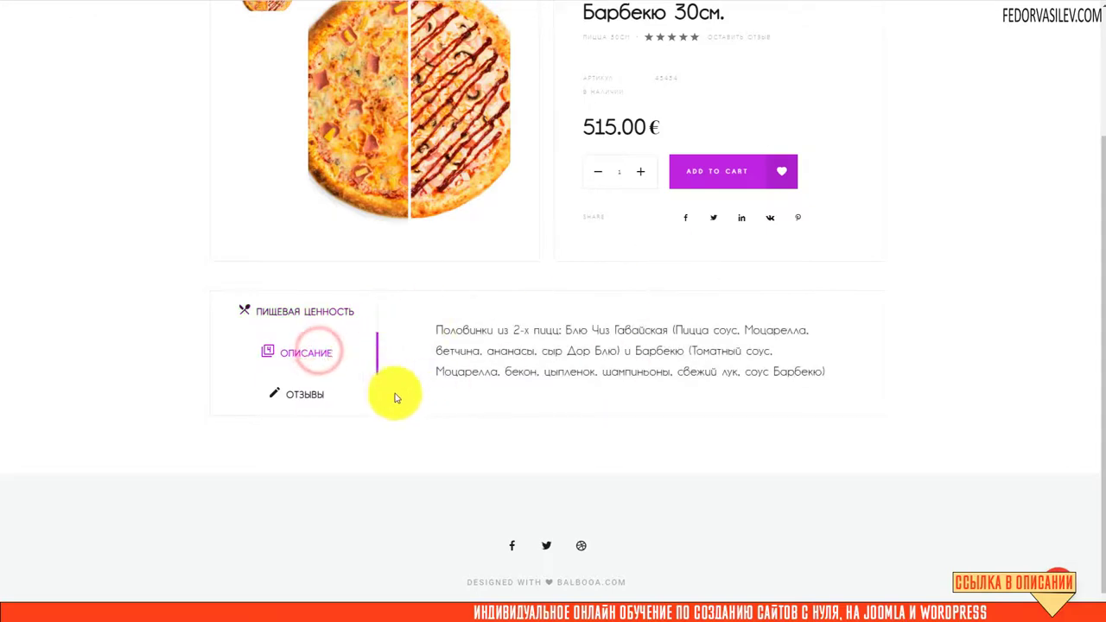
{"action": "left_click", "coordinate": [294, 395]}
{"action": "scroll", "coordinate": [464, 341], "scroll_direction": "down", "scroll_amount": 2}
{"action": "scroll", "coordinate": [543, 462], "scroll_direction": "up", "scroll_amount": 1}
{"action": "scroll", "coordinate": [542, 462], "scroll_direction": "up", "scroll_amount": 2}
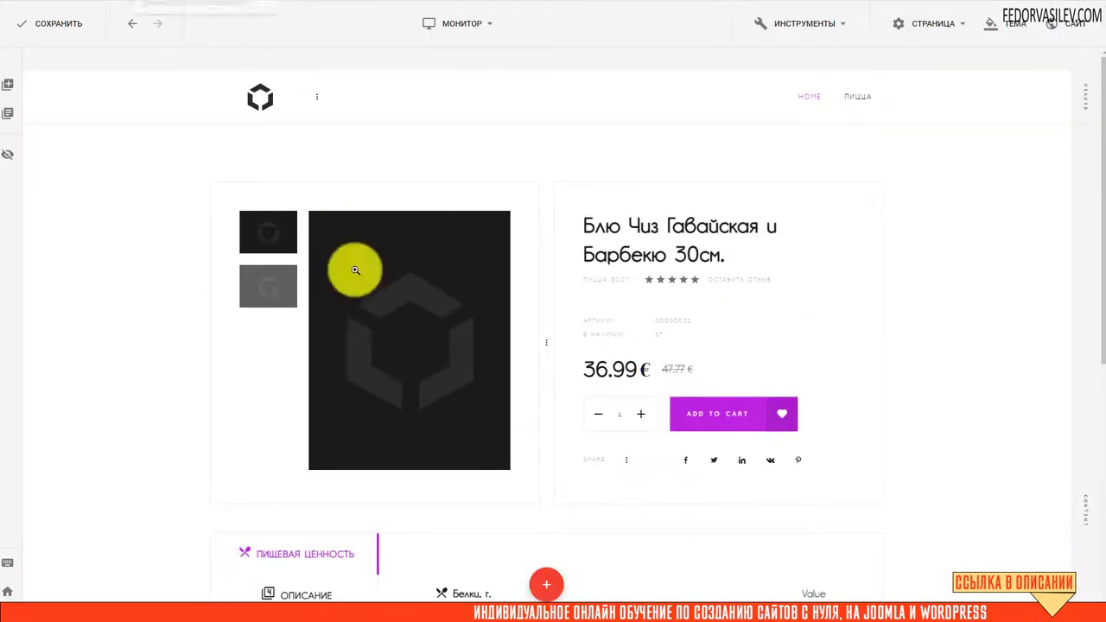
Step: Open the product Блю Чиз Гавайская и Барбекю 30см. for editing from the Пицца product list in the admin area
{"action": "scroll", "coordinate": [570, 307], "scroll_direction": "down", "scroll_amount": 2}
{"action": "scroll", "coordinate": [558, 291], "scroll_direction": "up", "scroll_amount": 2}
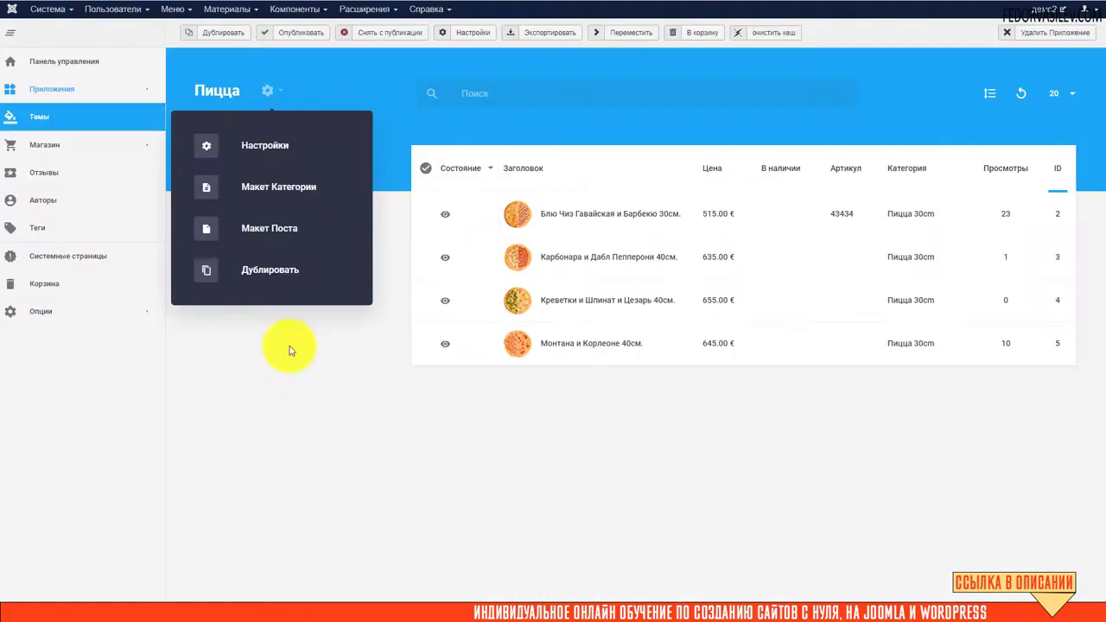
{"action": "left_click", "coordinate": [594, 405]}
{"action": "double_click", "coordinate": [549, 215]}
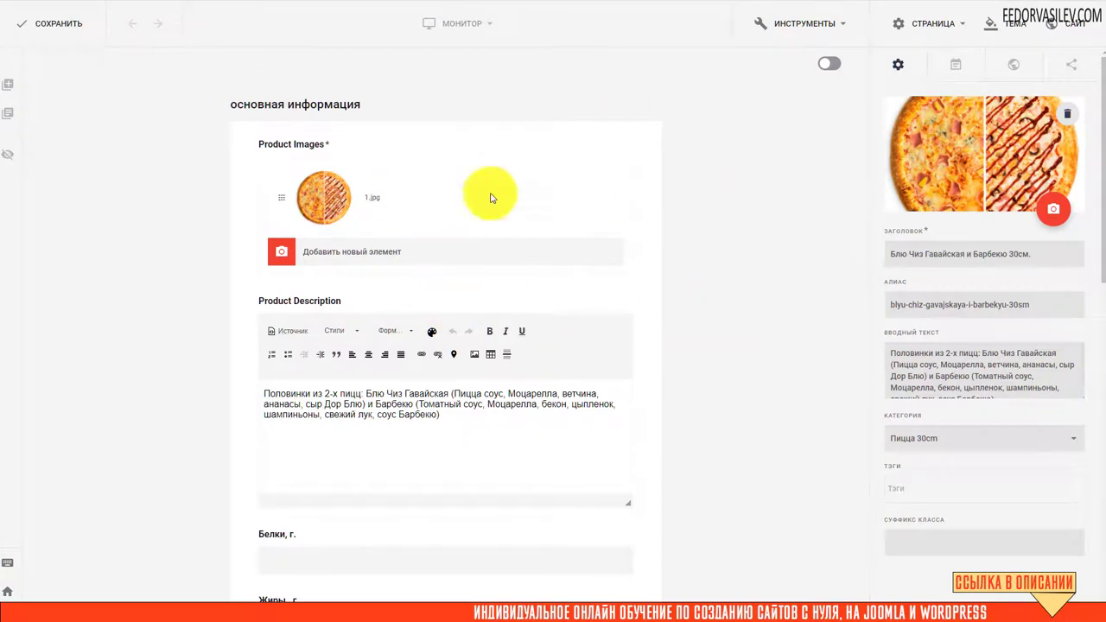
{"action": "scroll", "coordinate": [605, 156], "scroll_direction": "down", "scroll_amount": 3}
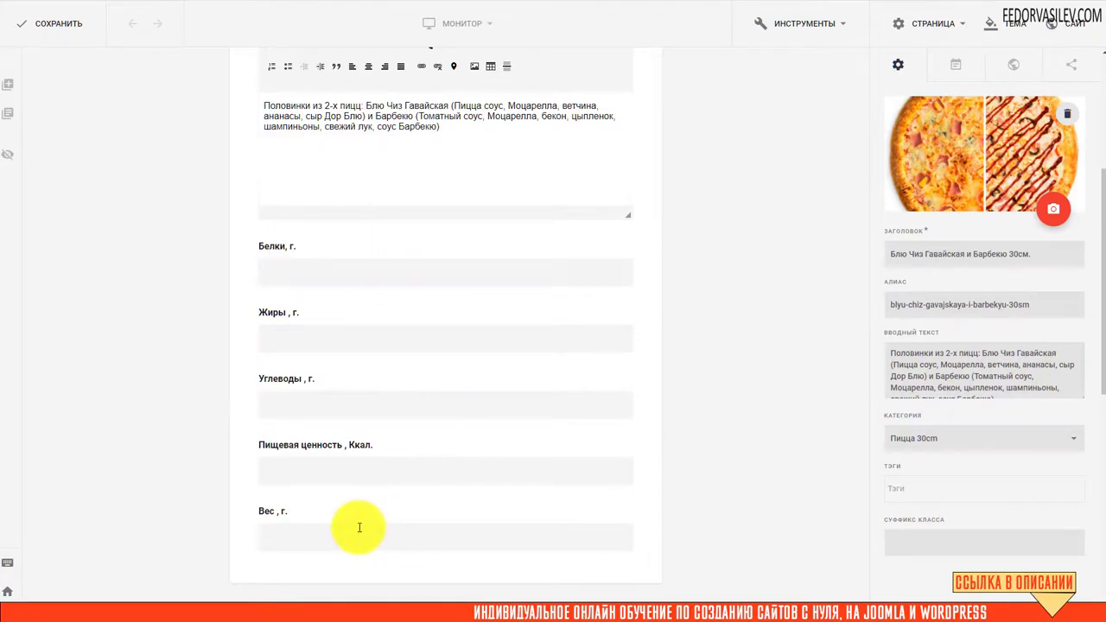
Step: Fill in the nutrition fields: Белки 72.95, Жиры 73.68, Углеводы 243.76, Пищевая ценность 1929.92 and Вес 610
{"action": "left_click", "coordinate": [289, 270]}
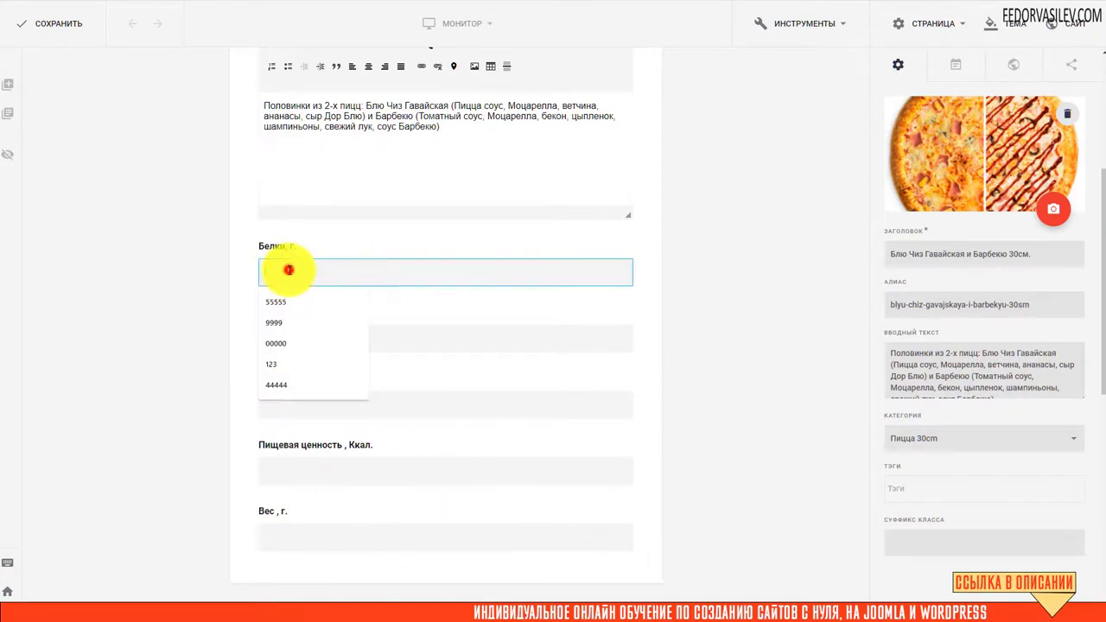
{"action": "left_click", "coordinate": [402, 314]}
{"action": "left_click", "coordinate": [388, 337]}
{"action": "left_click", "coordinate": [373, 403]}
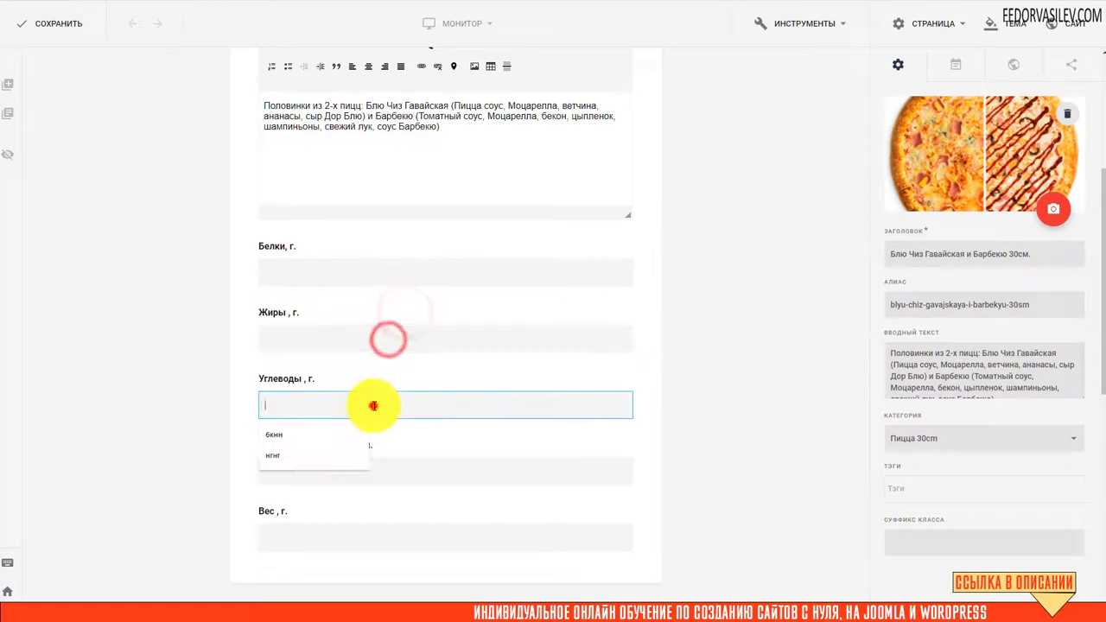
{"action": "left_click", "coordinate": [388, 471]}
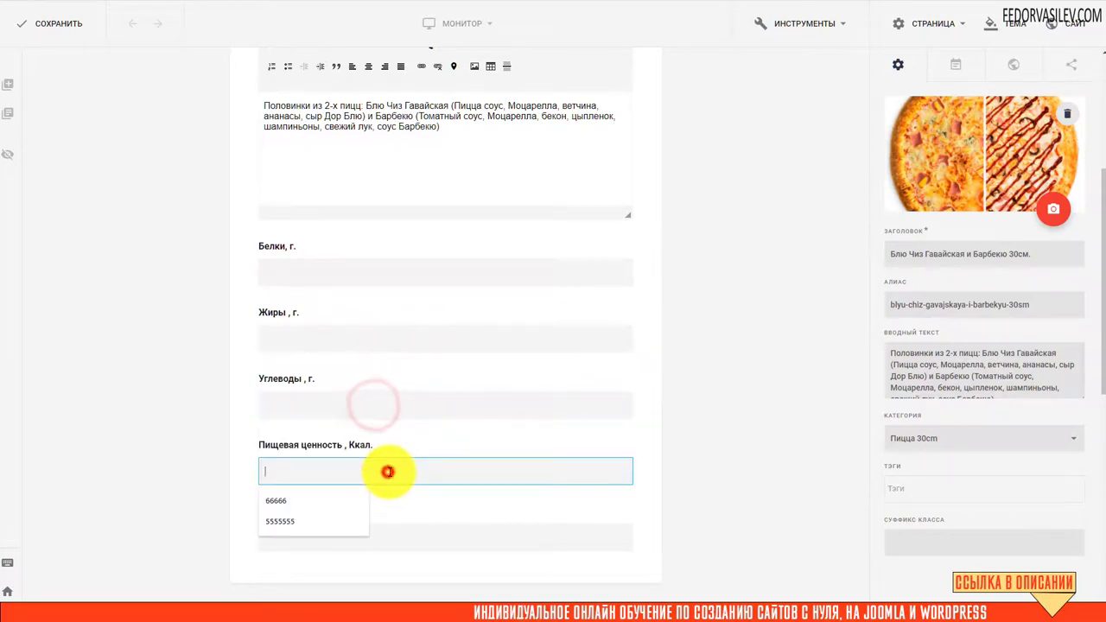
{"action": "left_click", "coordinate": [691, 386]}
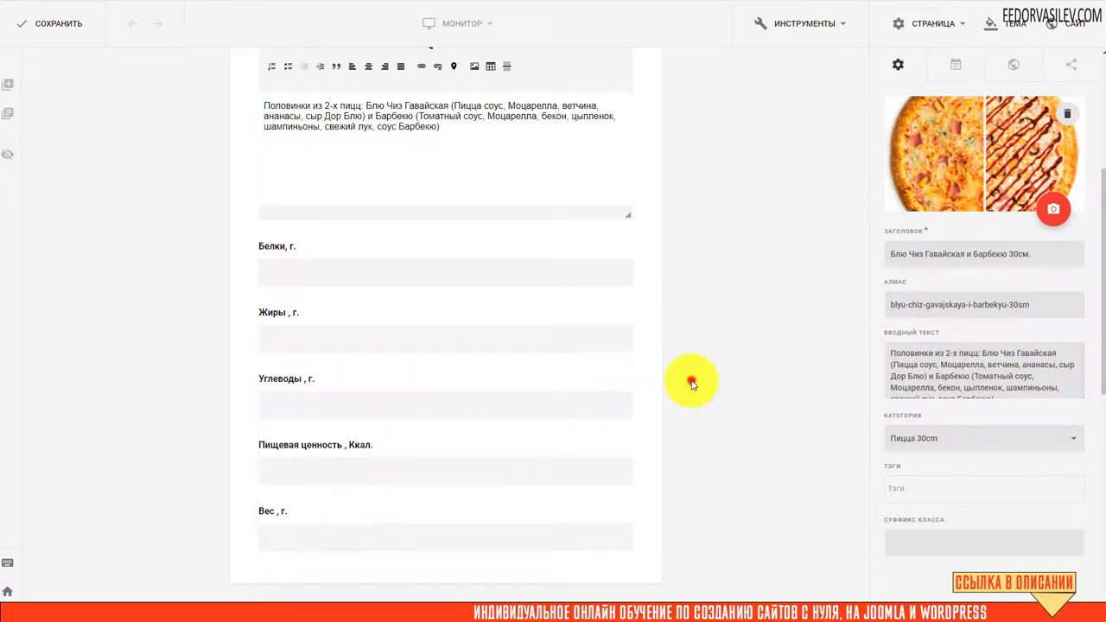
{"action": "left_click", "coordinate": [316, 536]}
{"action": "left_click", "coordinate": [304, 467]}
{"action": "left_click", "coordinate": [303, 397]}
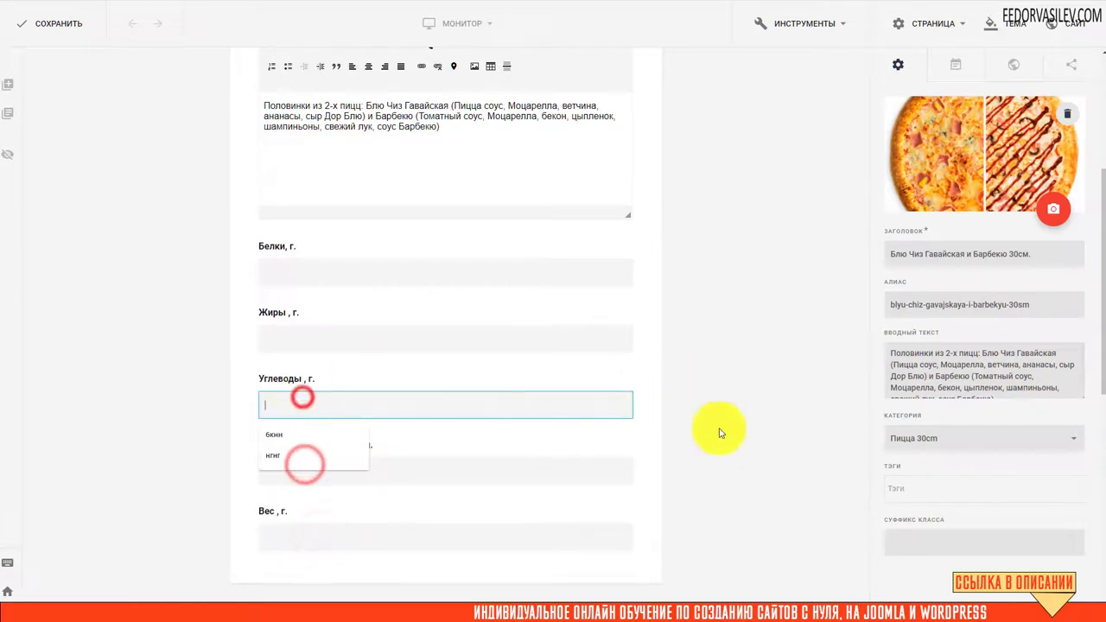
{"action": "scroll", "coordinate": [314, 283], "scroll_direction": "down", "scroll_amount": 1}
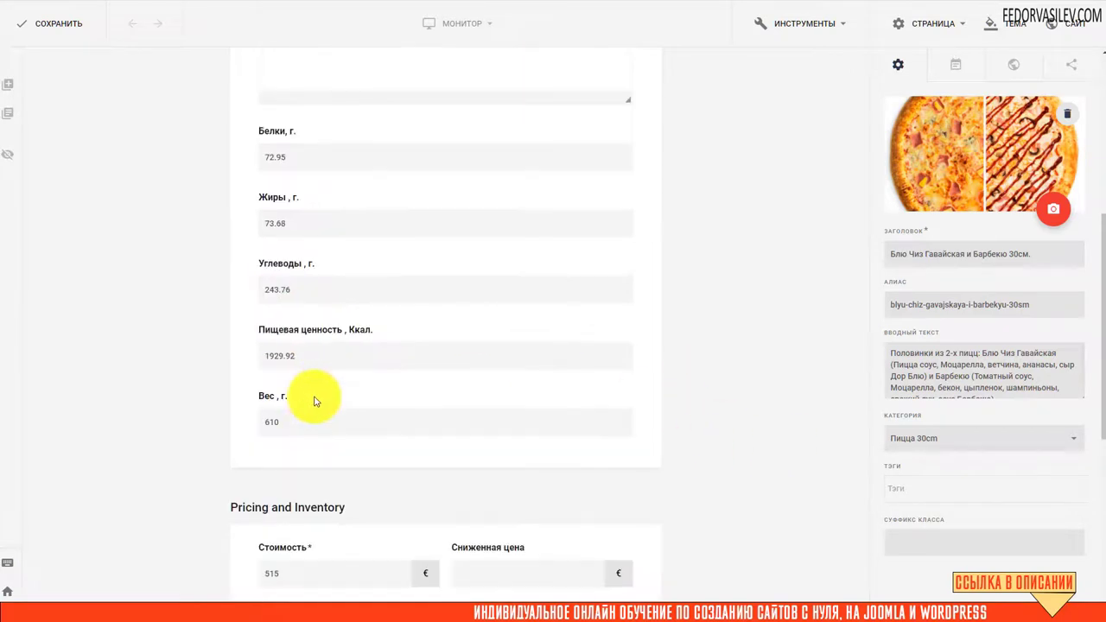
Step: Check the entered nutrition values and save the pizza product
{"action": "double_click", "coordinate": [289, 224]}
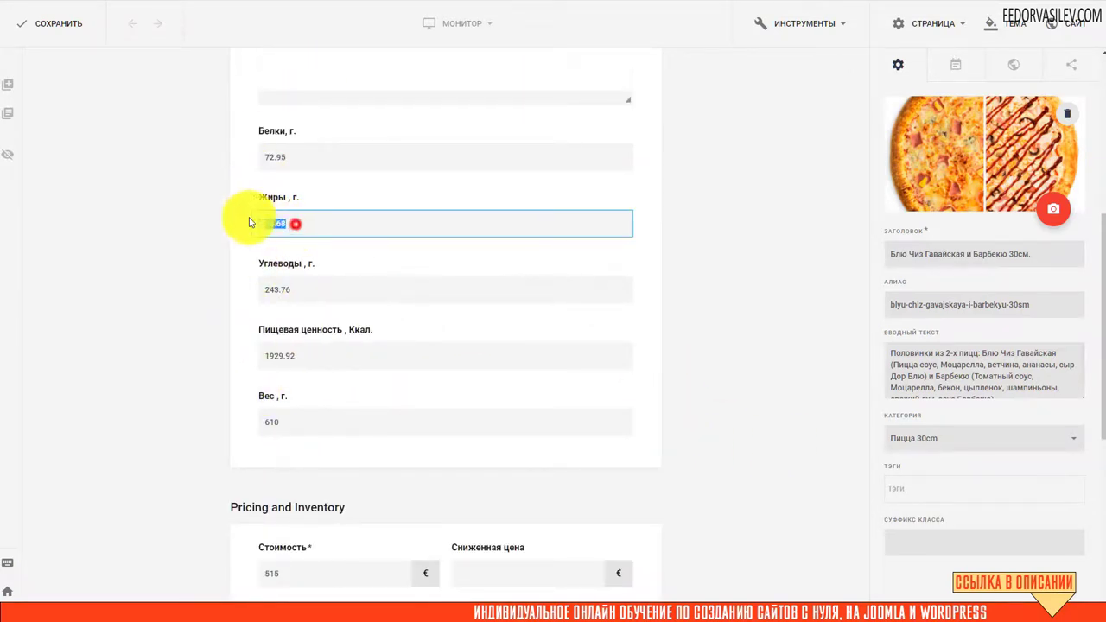
{"action": "left_click", "coordinate": [313, 291]}
{"action": "scroll", "coordinate": [510, 311], "scroll_direction": "up", "scroll_amount": 4}
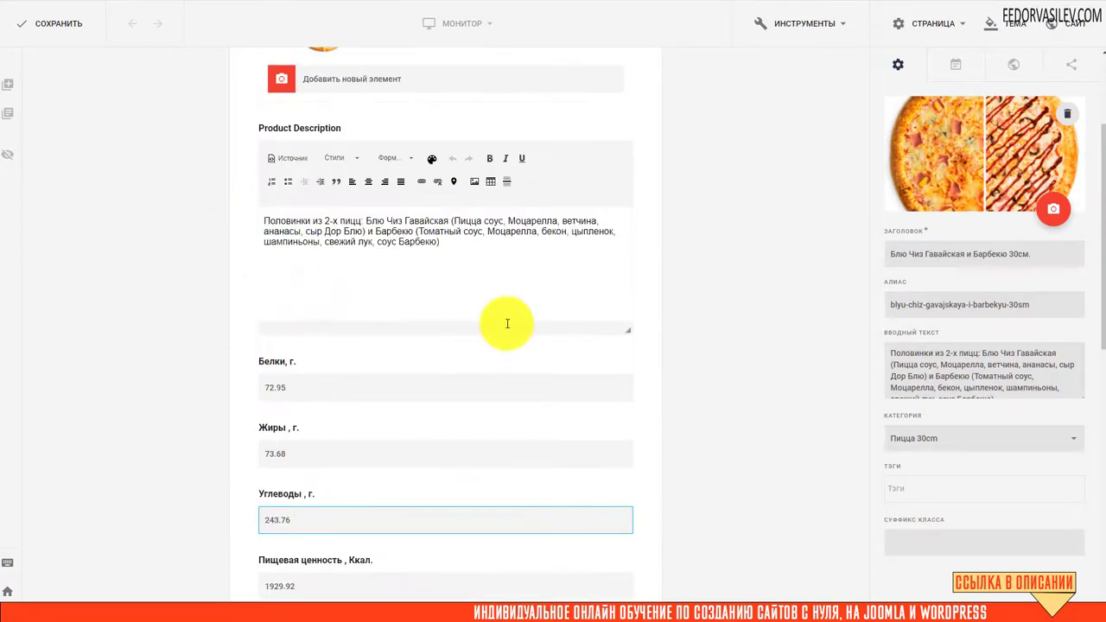
{"action": "left_click", "coordinate": [78, 26]}
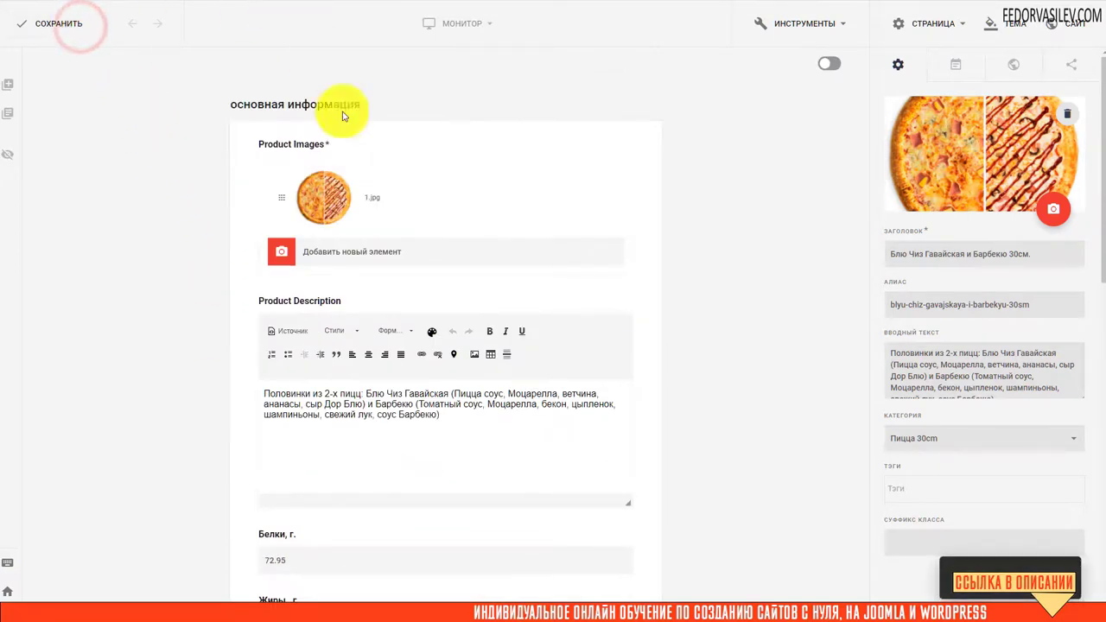
{"action": "left_click_drag", "start_coordinate": [888, 254], "coordinate": [1033, 254]}
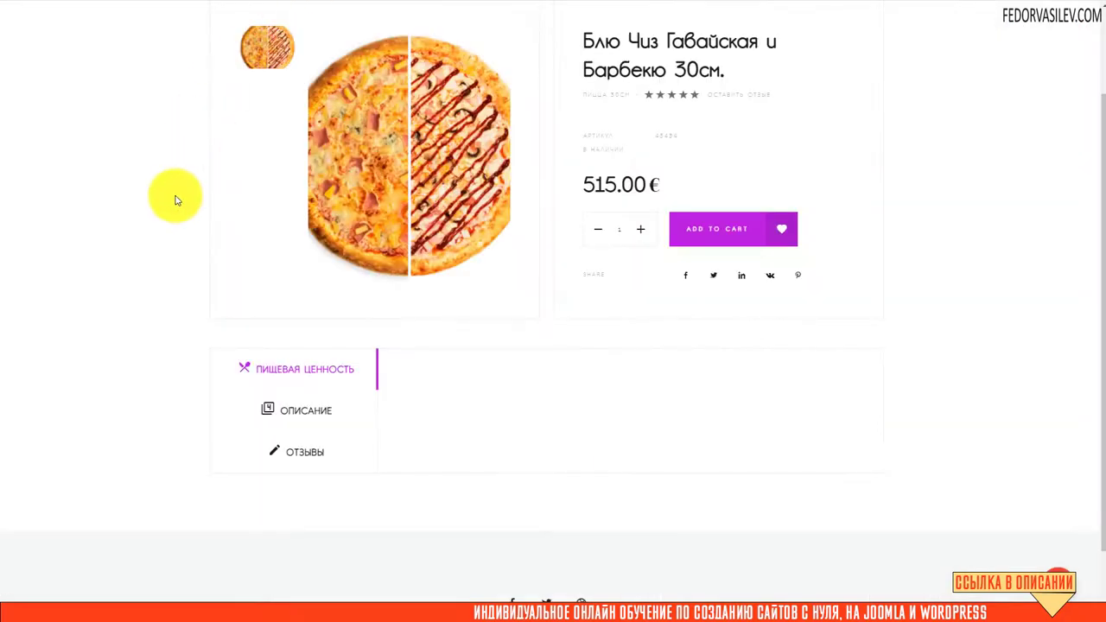
Step: Reload the pizza's page on the site and examine the nutrition values in the ПИЩЕВАЯ ЦЕННОСТЬ tab alongside the rest of the page
{"action": "scroll", "coordinate": [198, 199], "scroll_direction": "up", "scroll_amount": 2}
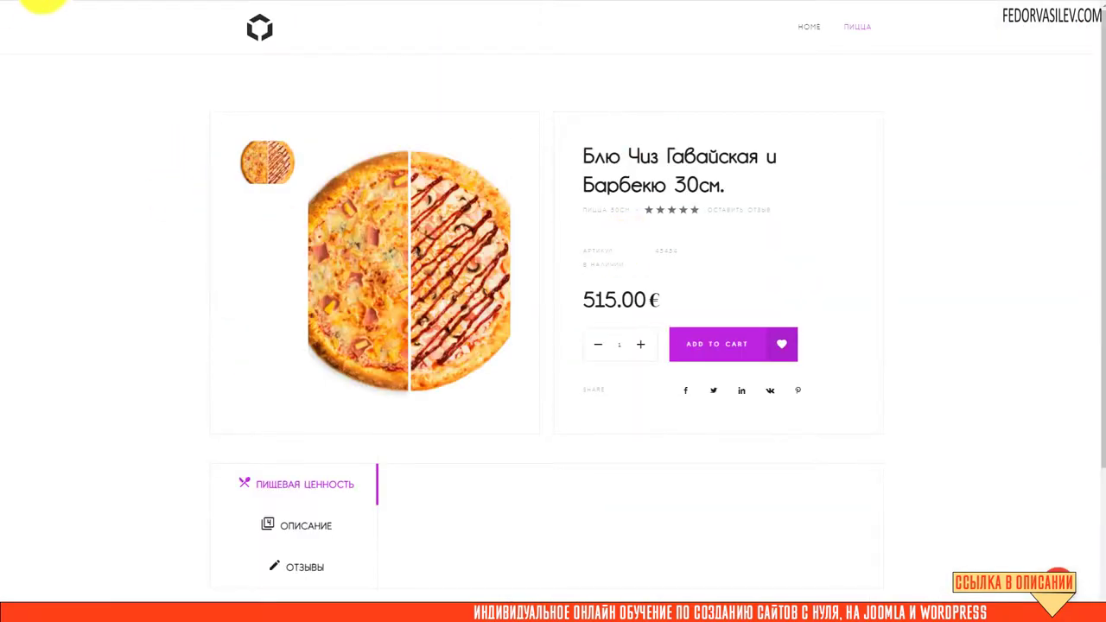
{"action": "scroll", "coordinate": [283, 264], "scroll_direction": "down", "scroll_amount": 4}
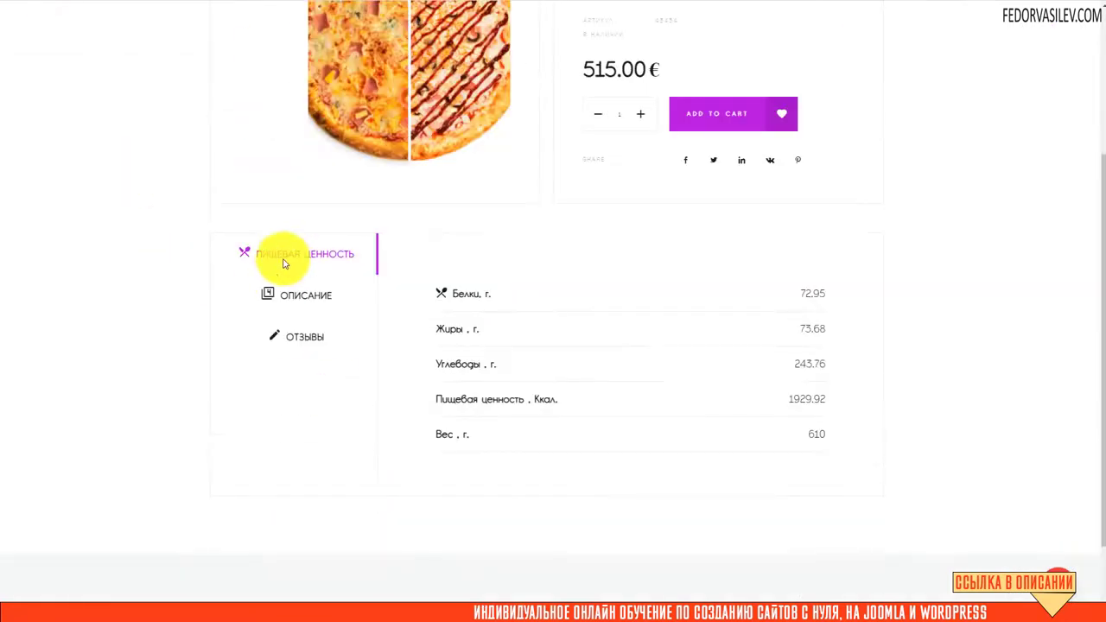
{"action": "left_click", "coordinate": [291, 292]}
{"action": "left_click", "coordinate": [280, 274]}
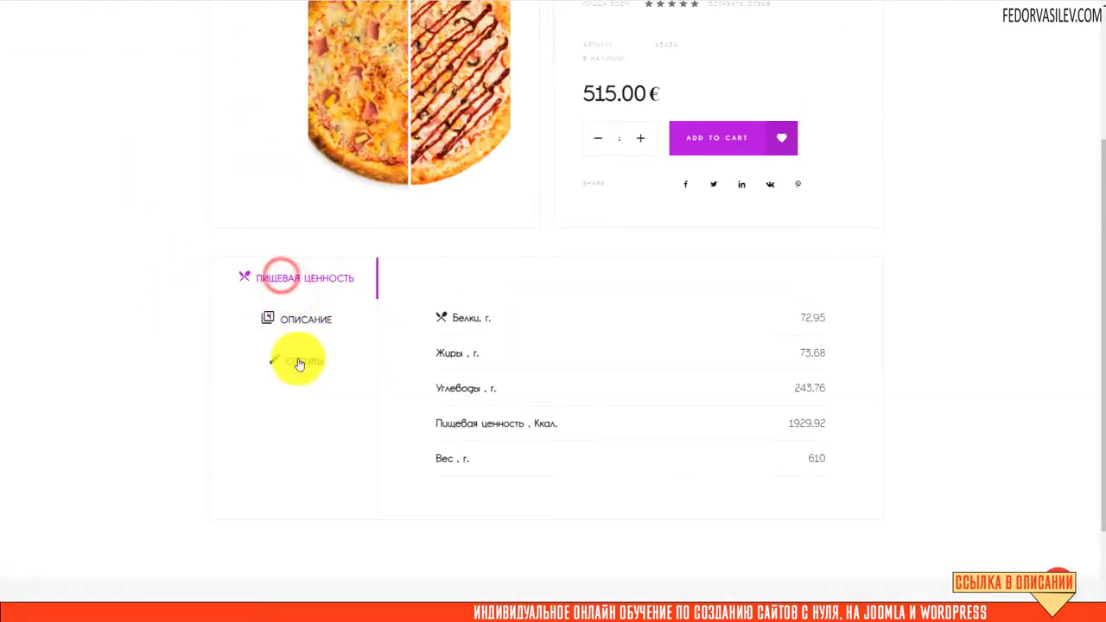
{"action": "scroll", "coordinate": [222, 345], "scroll_direction": "up", "scroll_amount": 3}
{"action": "scroll", "coordinate": [291, 328], "scroll_direction": "down", "scroll_amount": 3}
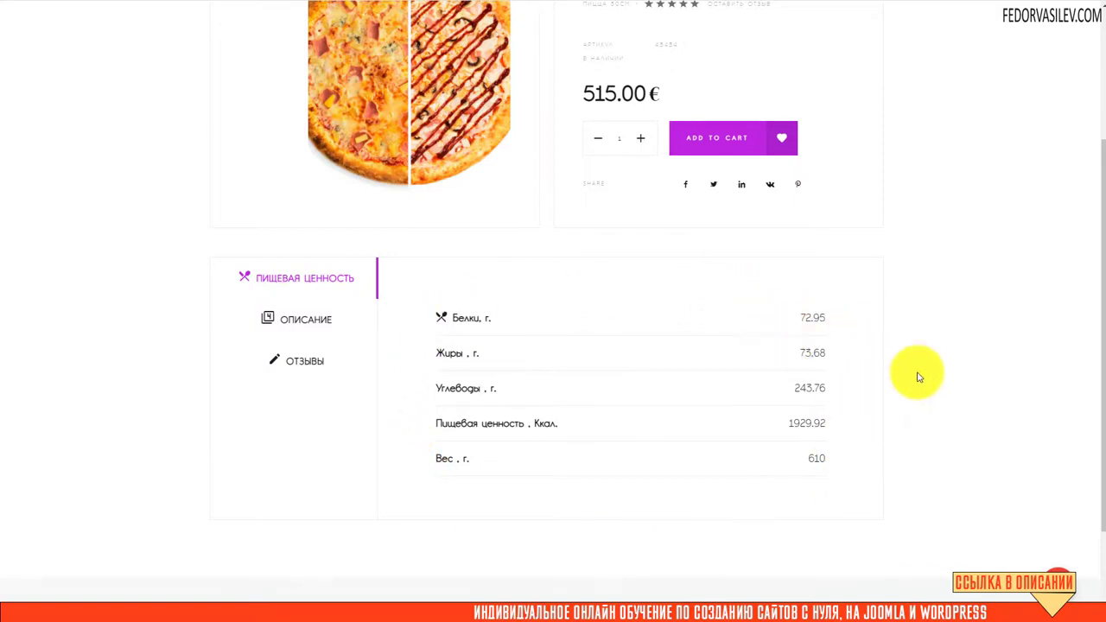
{"action": "scroll", "coordinate": [918, 377], "scroll_direction": "up", "scroll_amount": 1}
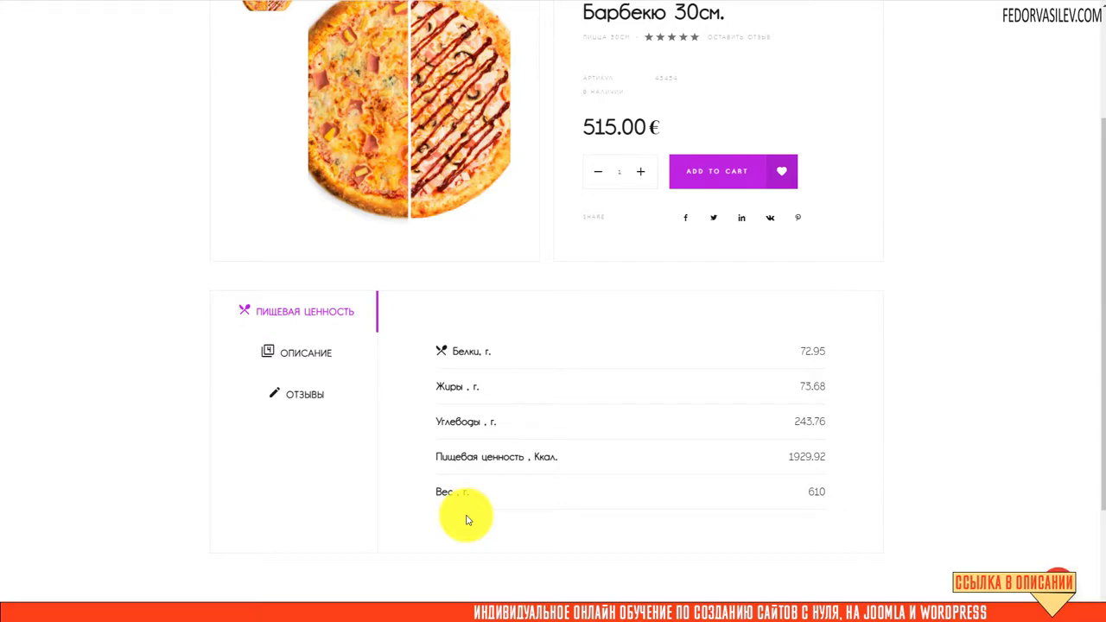
{"action": "scroll", "coordinate": [466, 519], "scroll_direction": "up", "scroll_amount": 2}
{"action": "scroll", "coordinate": [471, 484], "scroll_direction": "down", "scroll_amount": 3}
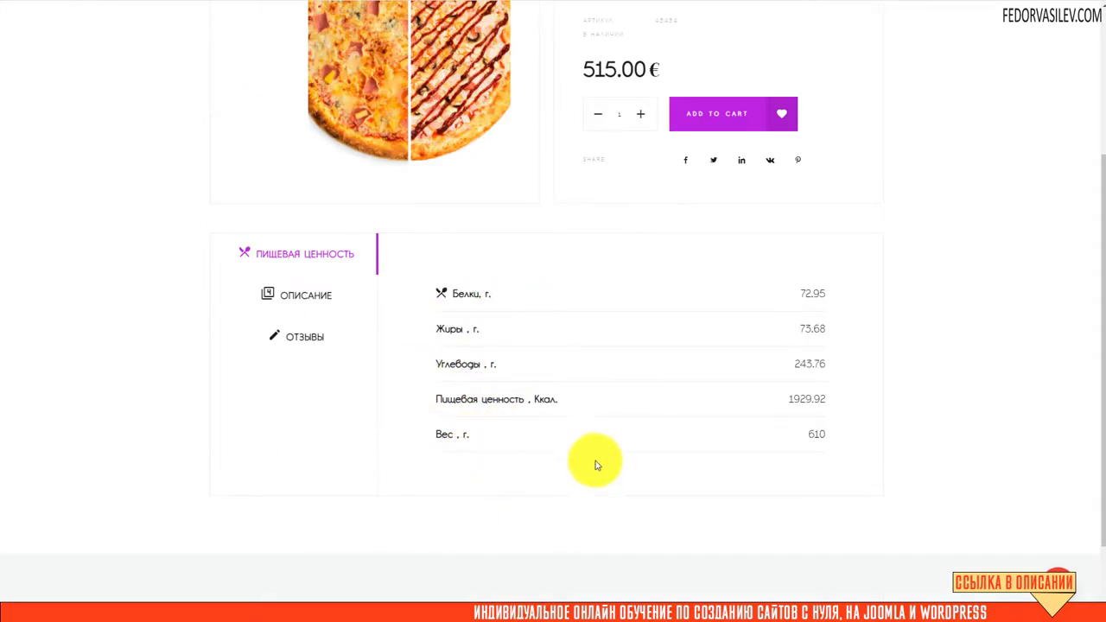
{"action": "scroll", "coordinate": [588, 471], "scroll_direction": "up", "scroll_amount": 2}
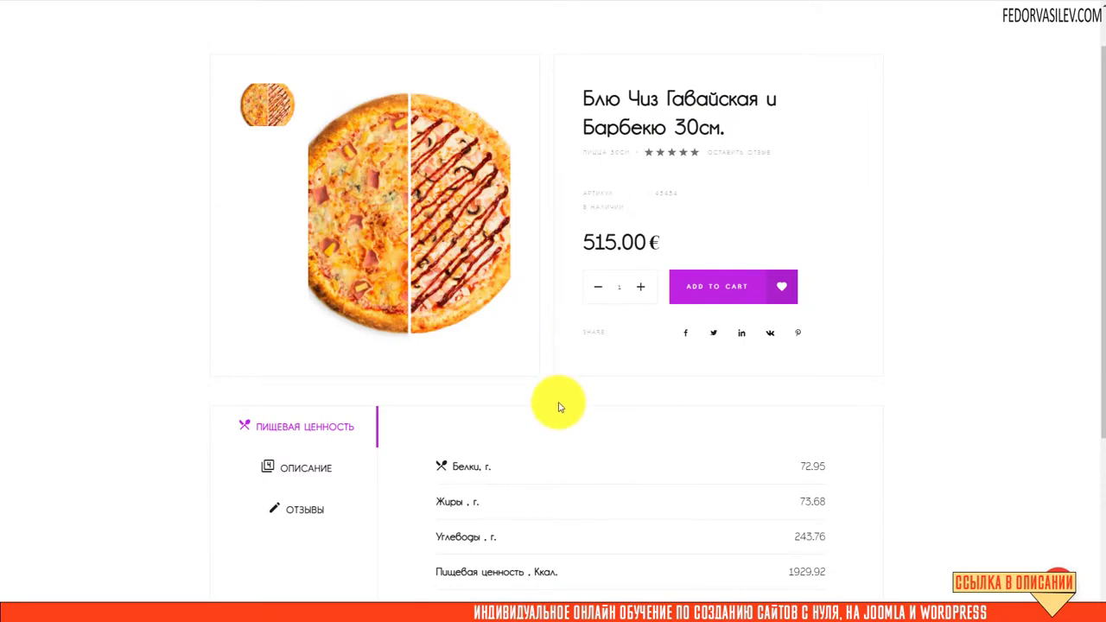
{"action": "scroll", "coordinate": [402, 459], "scroll_direction": "down", "scroll_amount": 1}
{"action": "scroll", "coordinate": [357, 234], "scroll_direction": "up", "scroll_amount": 2}
{"action": "scroll", "coordinate": [440, 391], "scroll_direction": "down", "scroll_amount": 3}
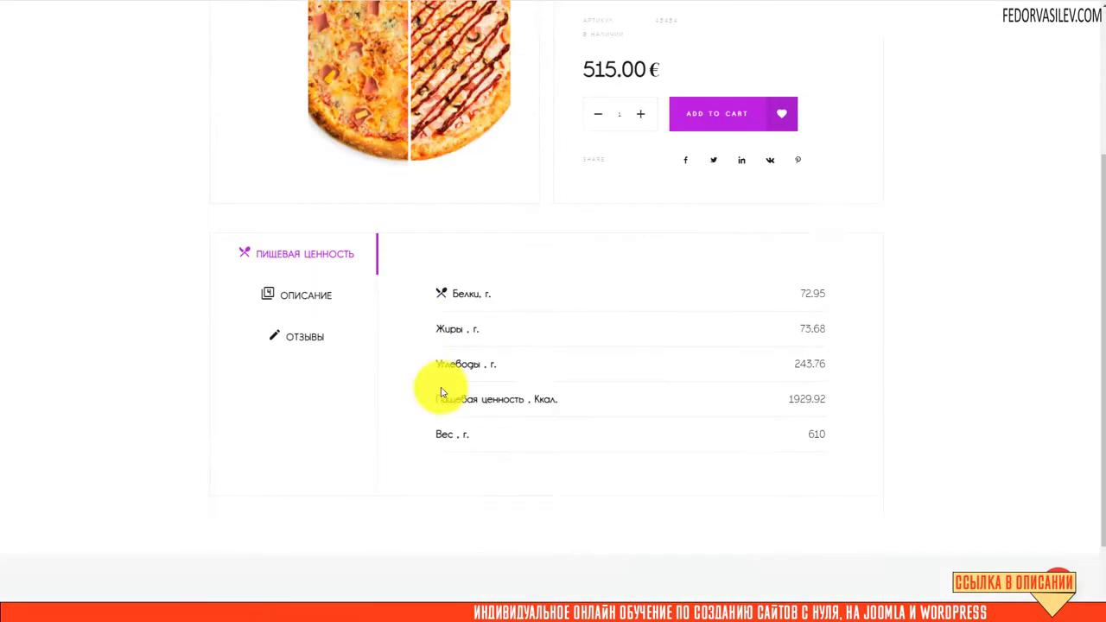